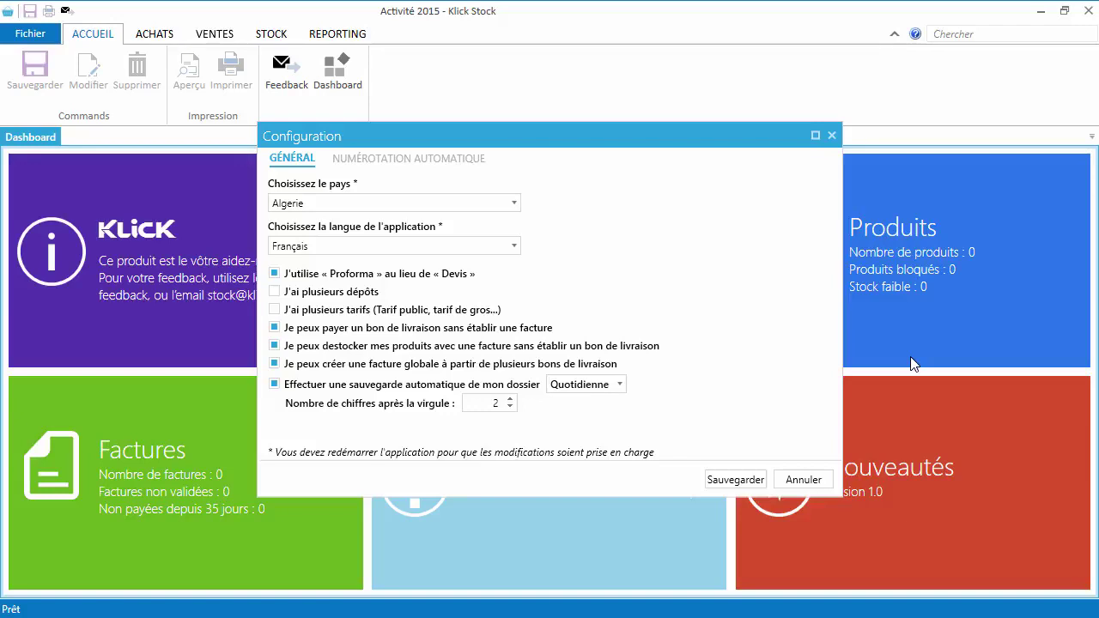
Step: Save the application configuration and look over the Liste Produits file in Bloc-notes
click(758, 481)
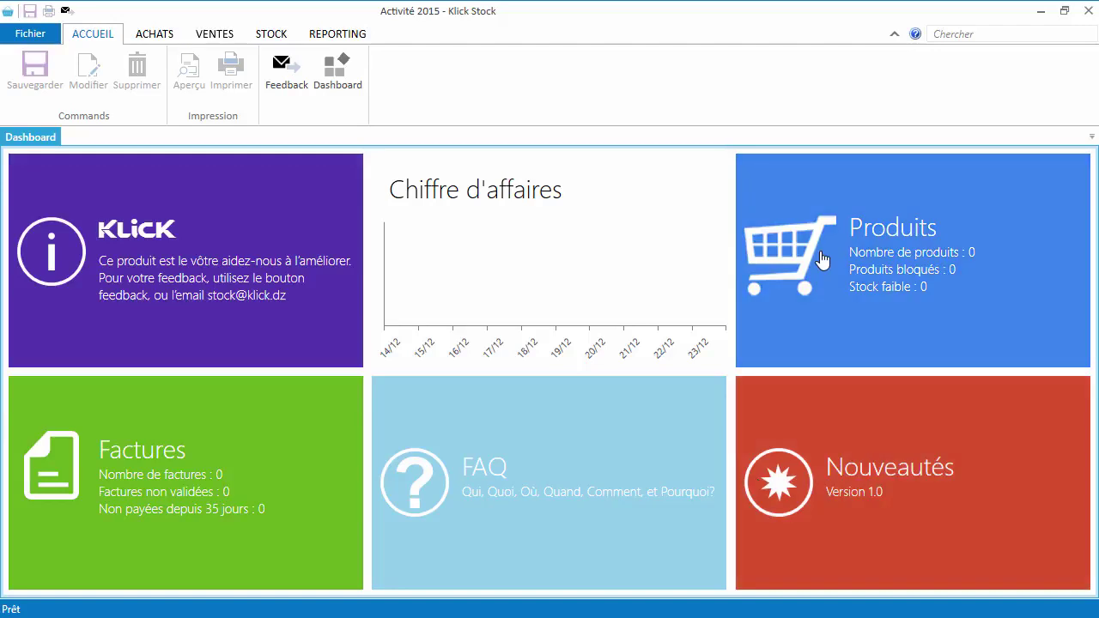
key(alt+Tab)
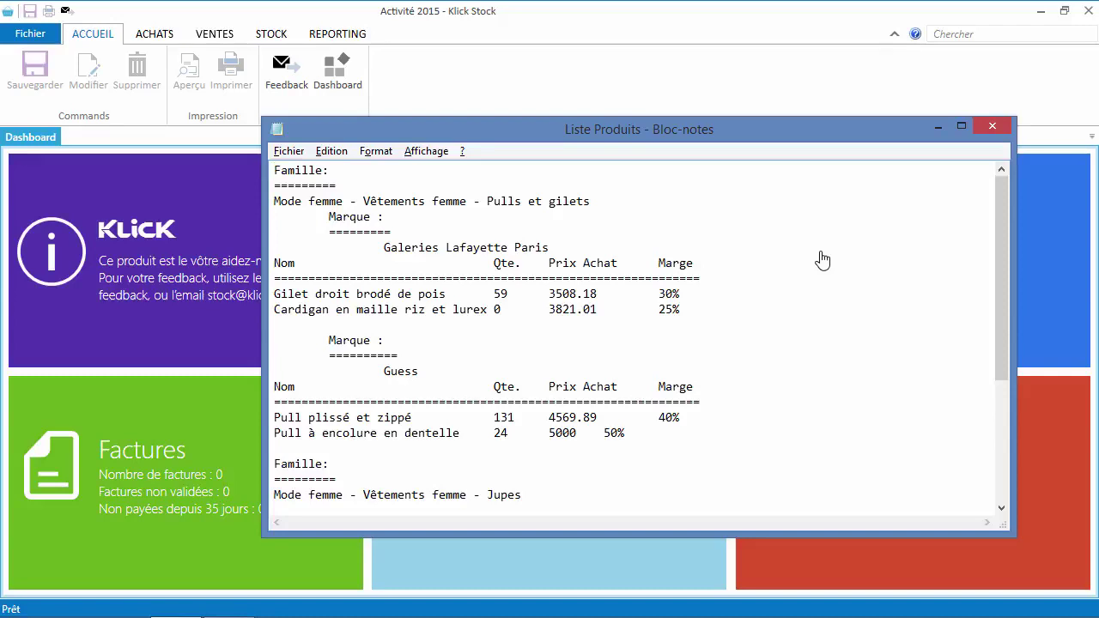
key(alt+Tab)
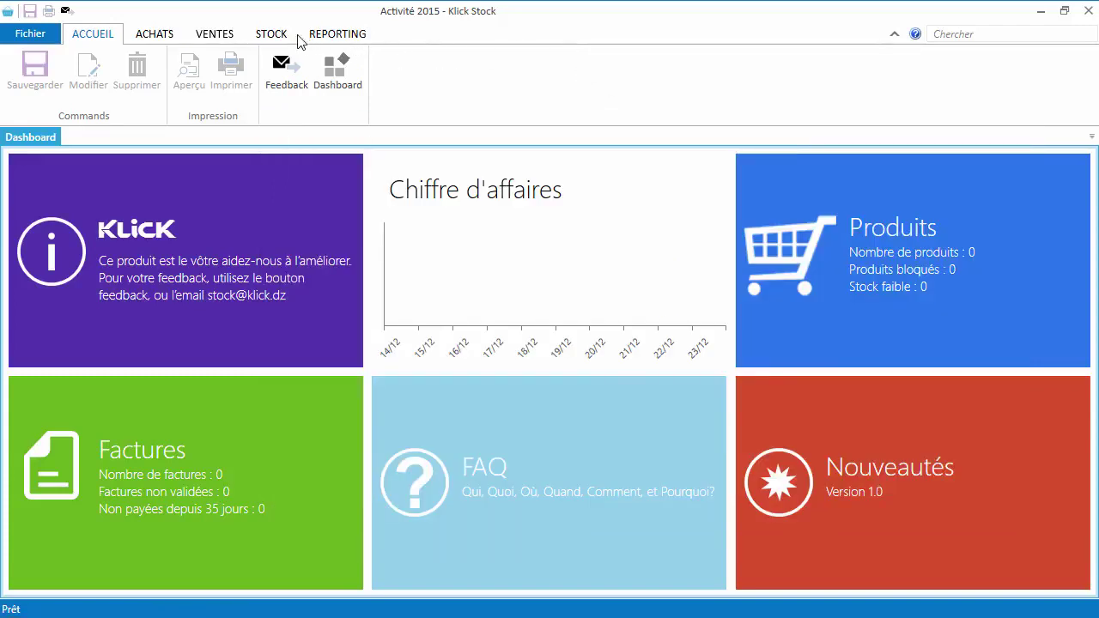
Step: Create a new product and fill its label with "Gilet droit brodé de pois", copied from the Liste Produits file in Bloc-notes
click(273, 34)
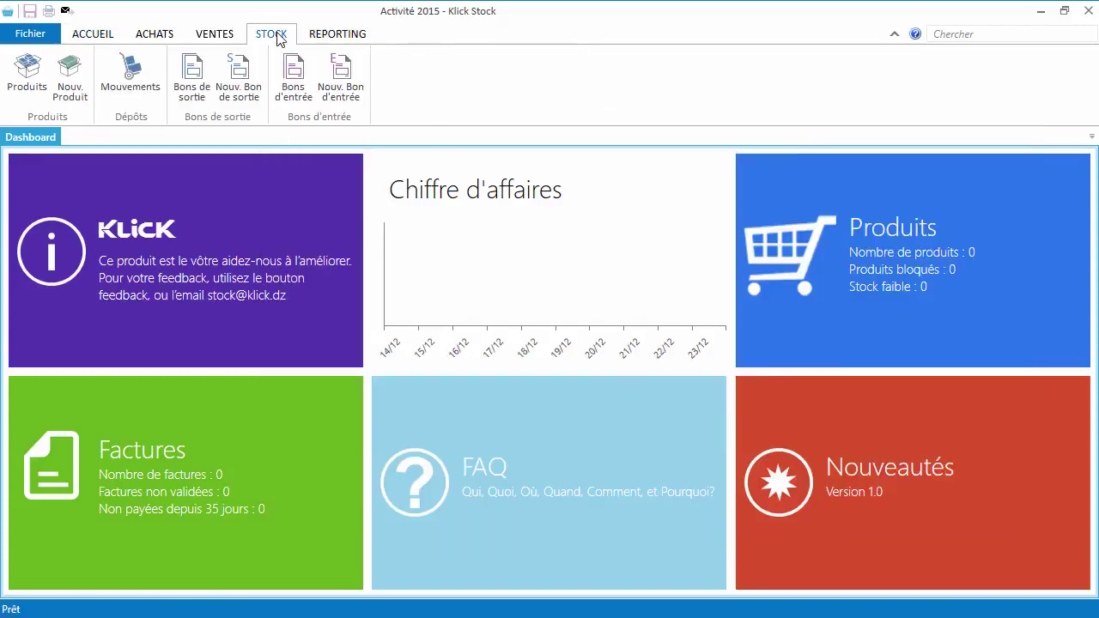
click(71, 89)
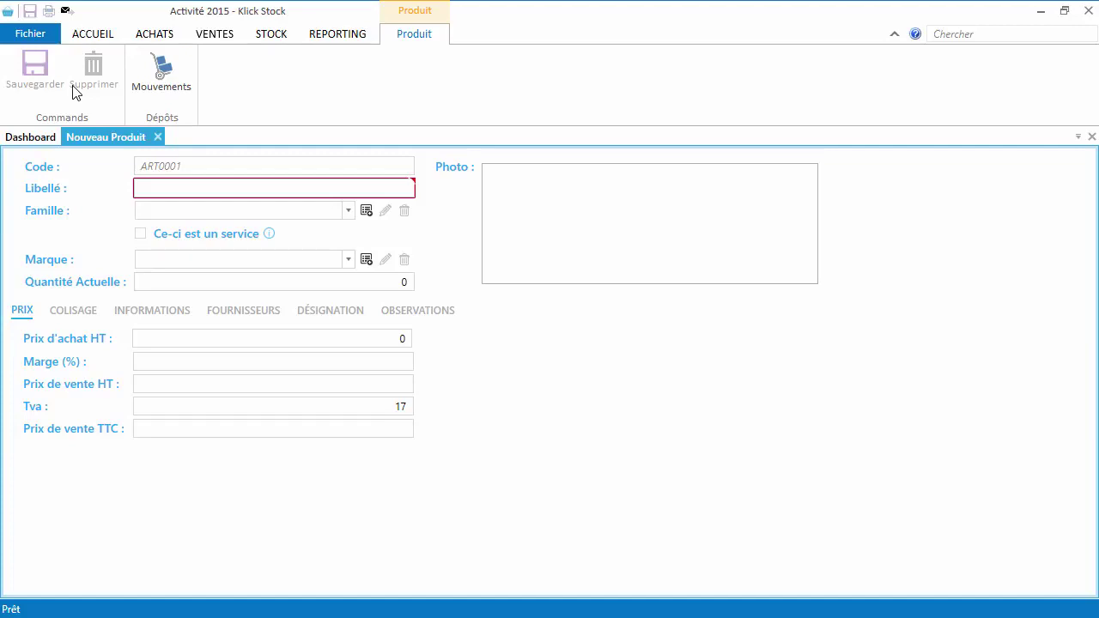
key(alt+Tab)
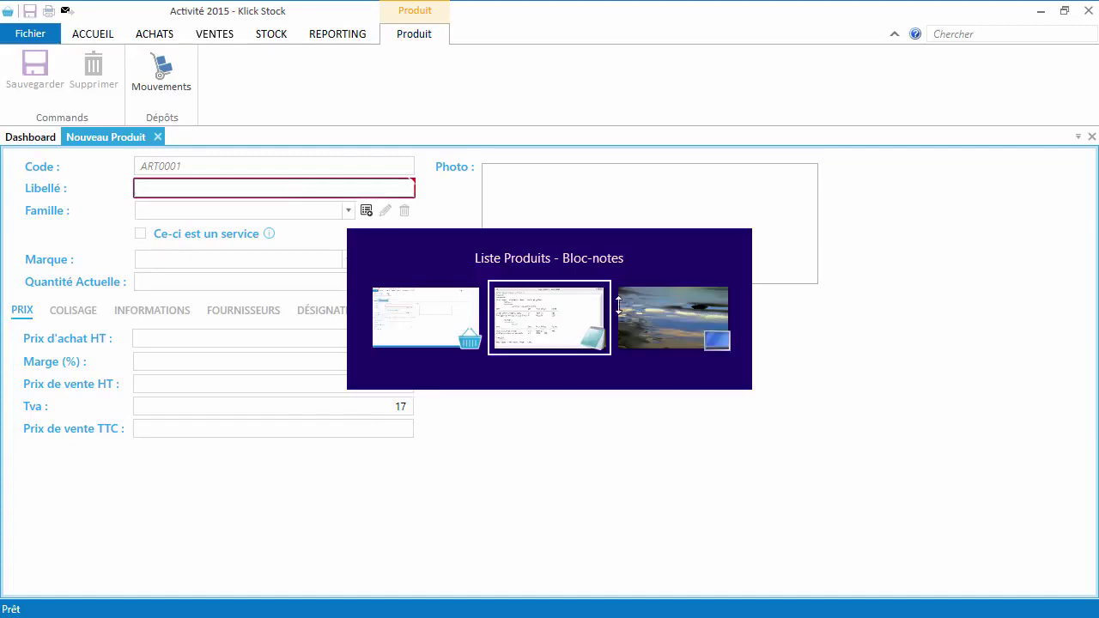
drag(447, 294, 274, 293)
key(ctrl+c)
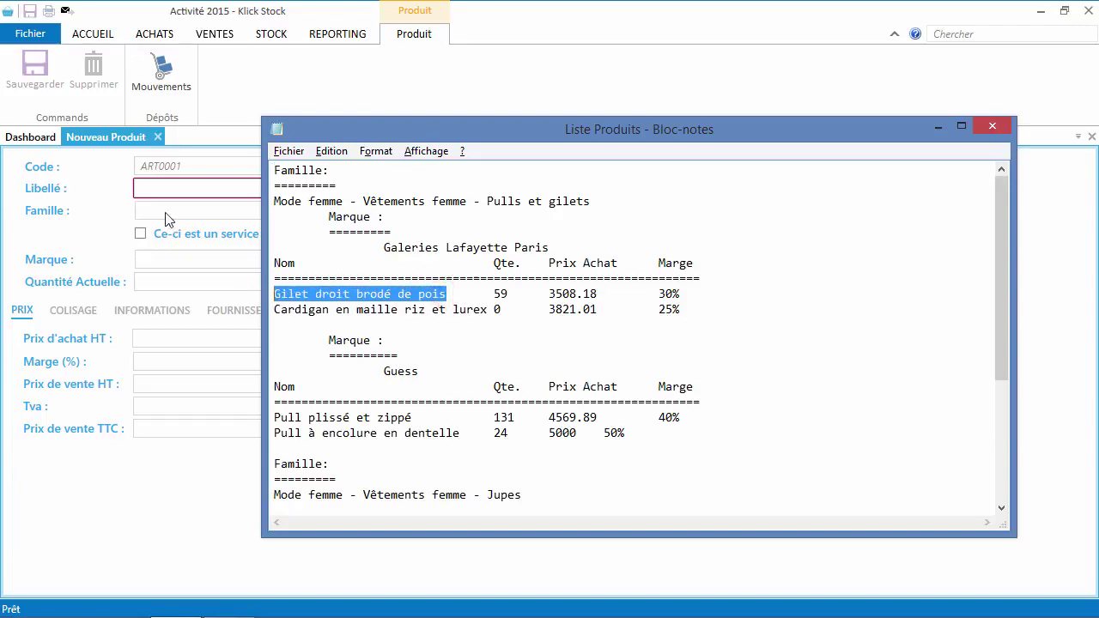
click(191, 189)
key(ctrl+v)
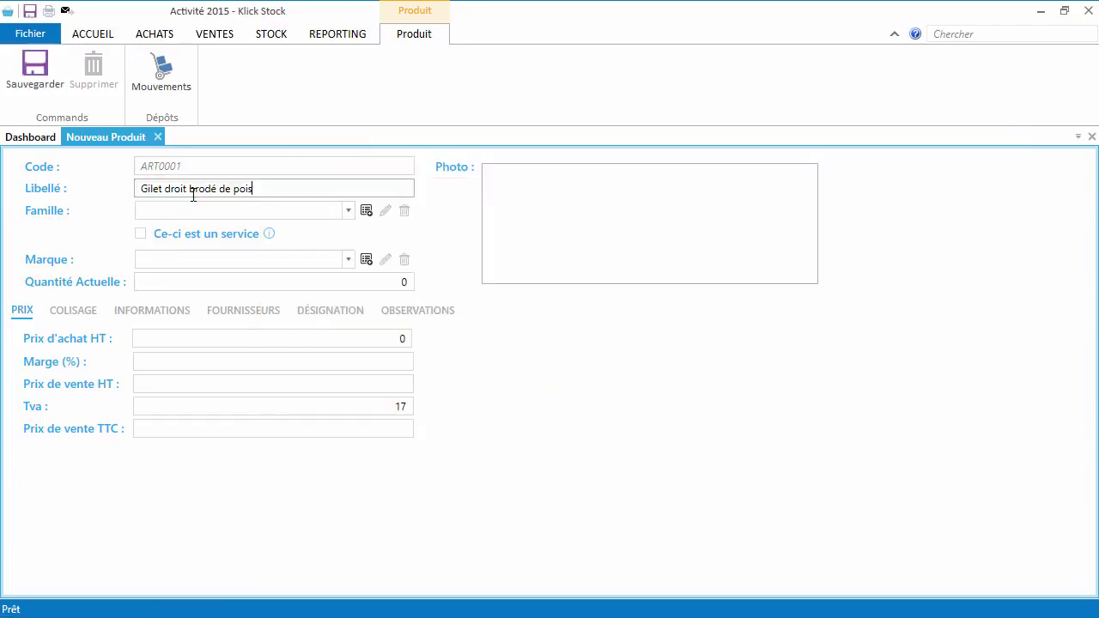
Step: Add and save a new family "Mode femme - Vêtements femme - Pulls et gilets" for the product, copying the name from Liste Produits
click(347, 215)
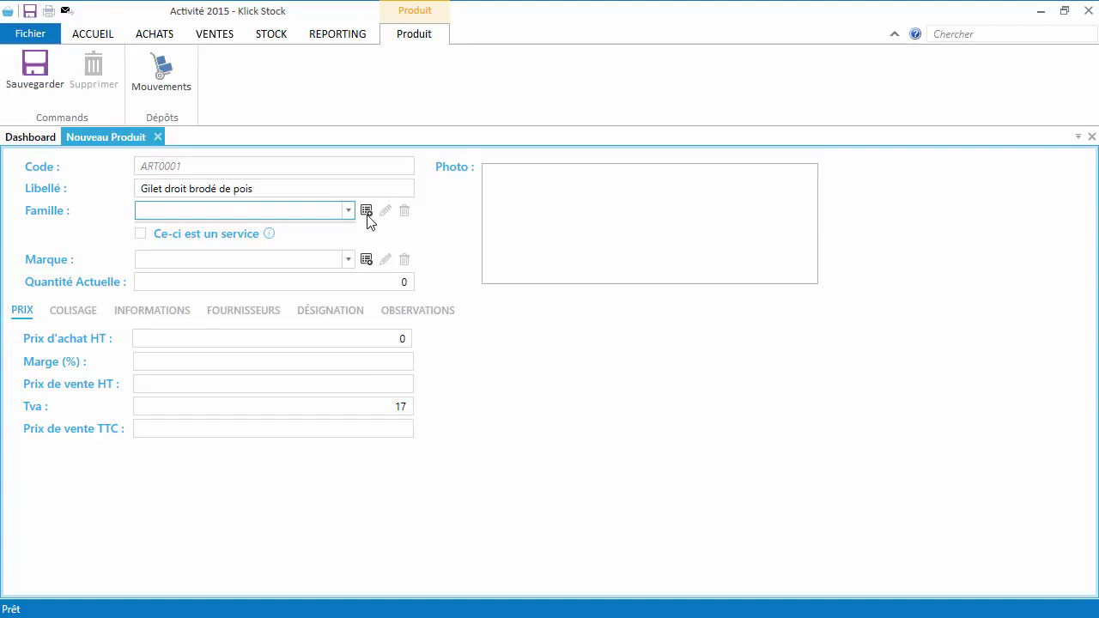
click(368, 217)
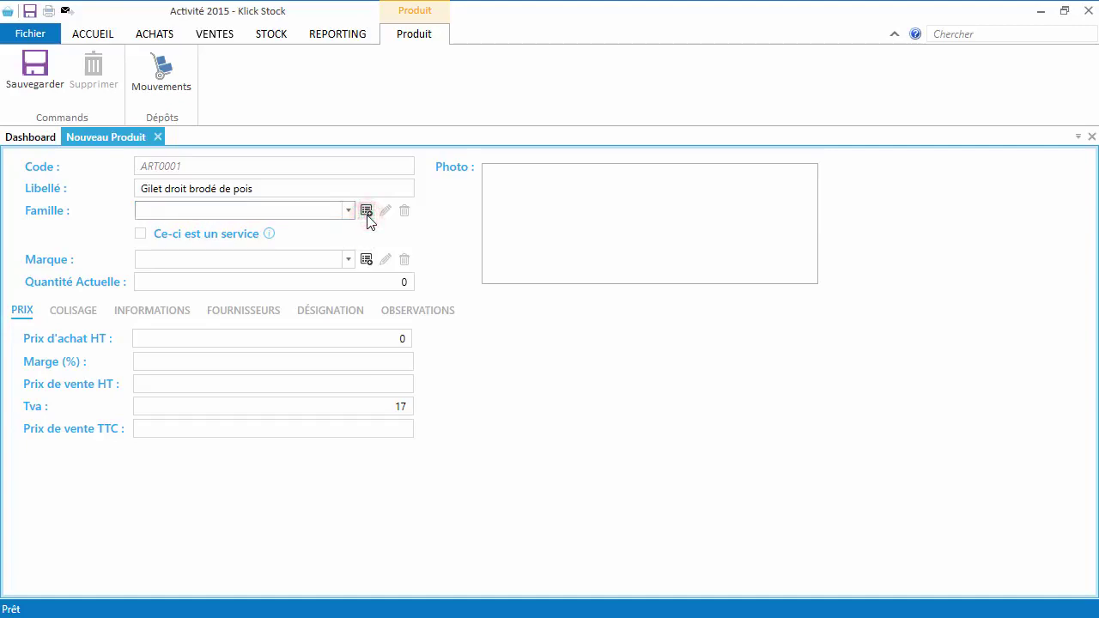
click(366, 212)
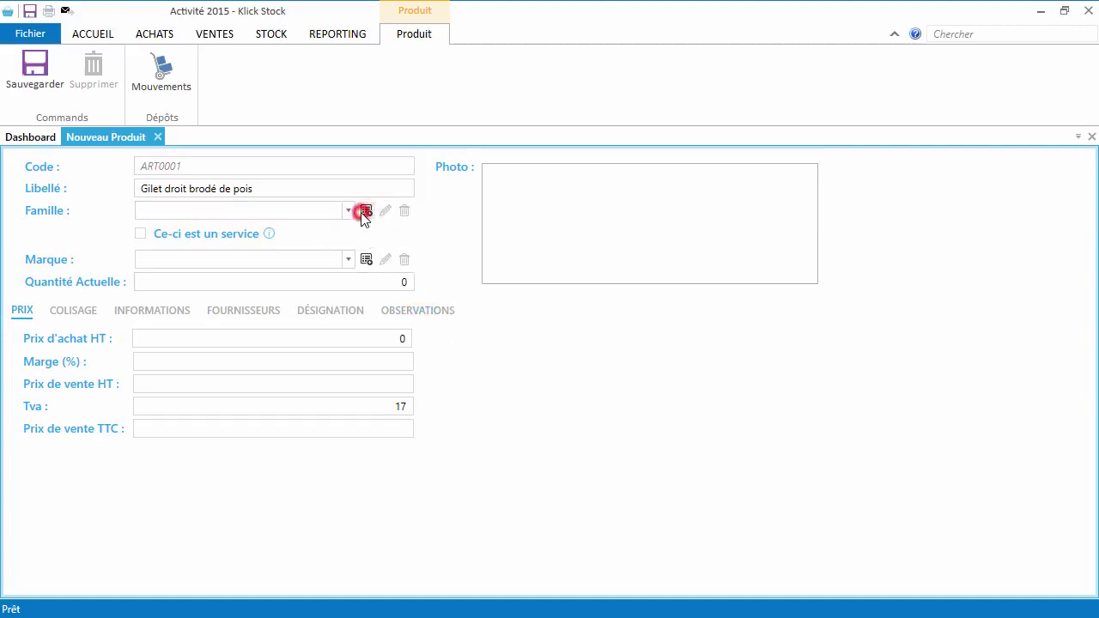
key(alt+Tab)
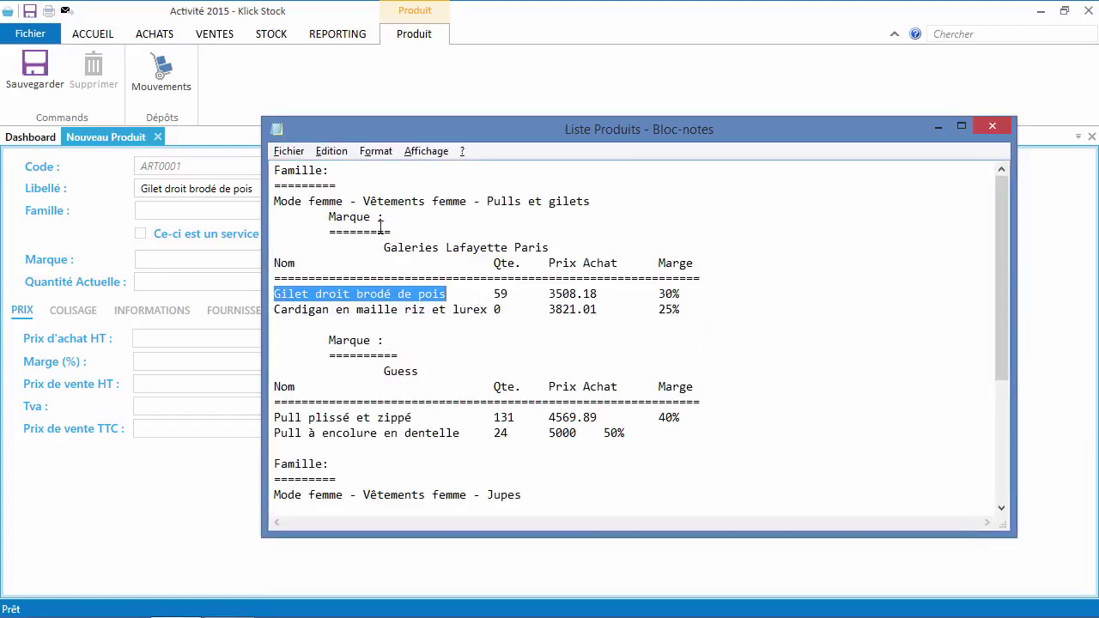
drag(600, 199, 255, 196)
key(ctrl+c)
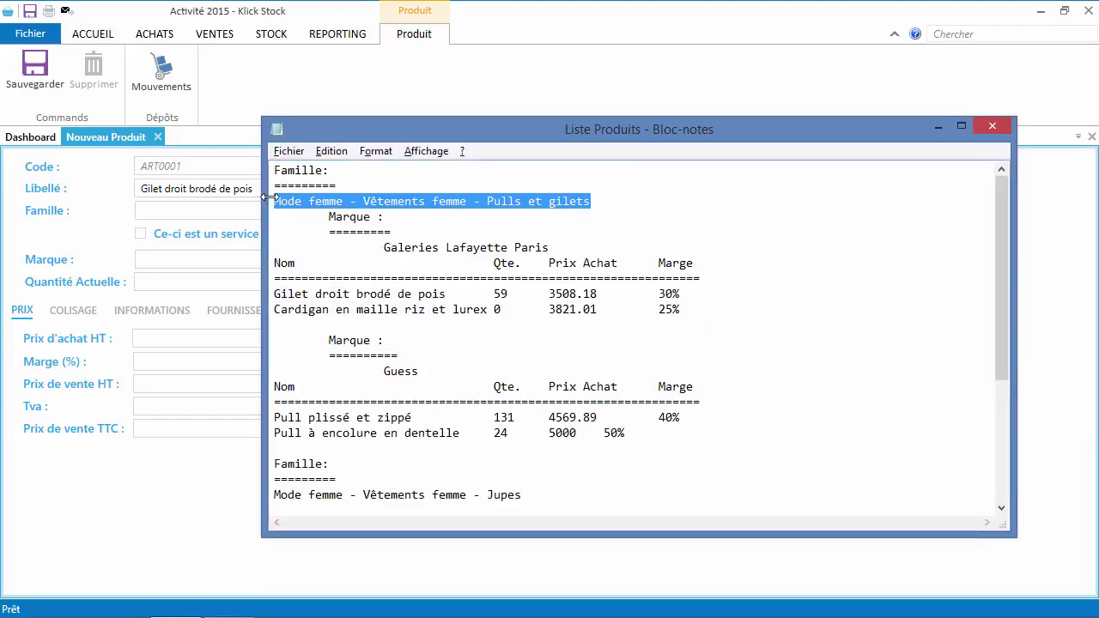
key(alt+Tab)
click(466, 312)
key(ctrl+v)
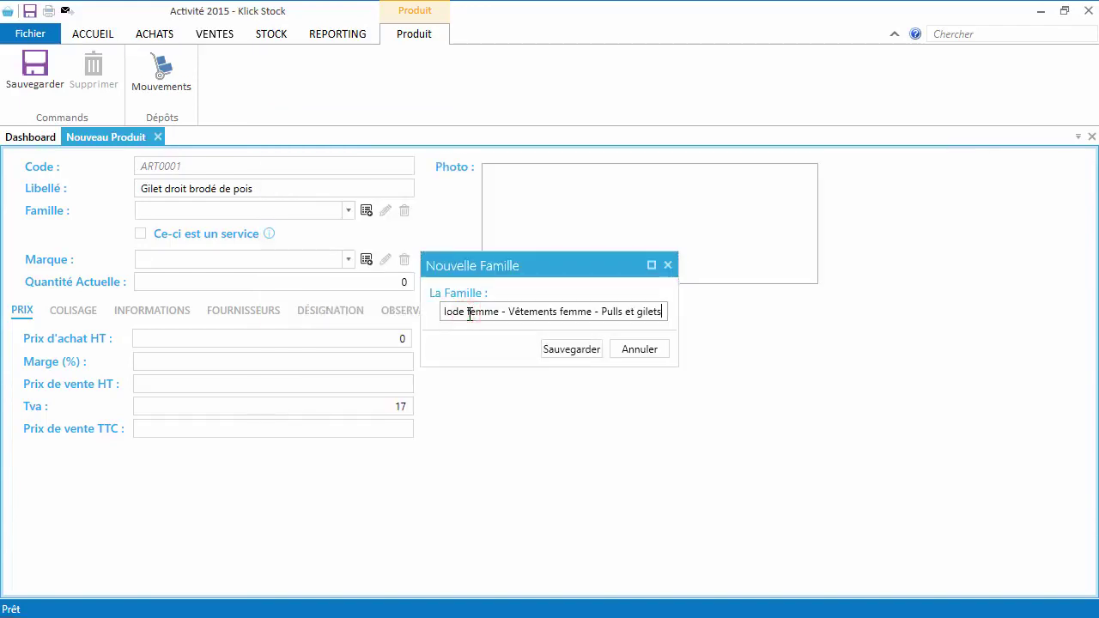
click(572, 348)
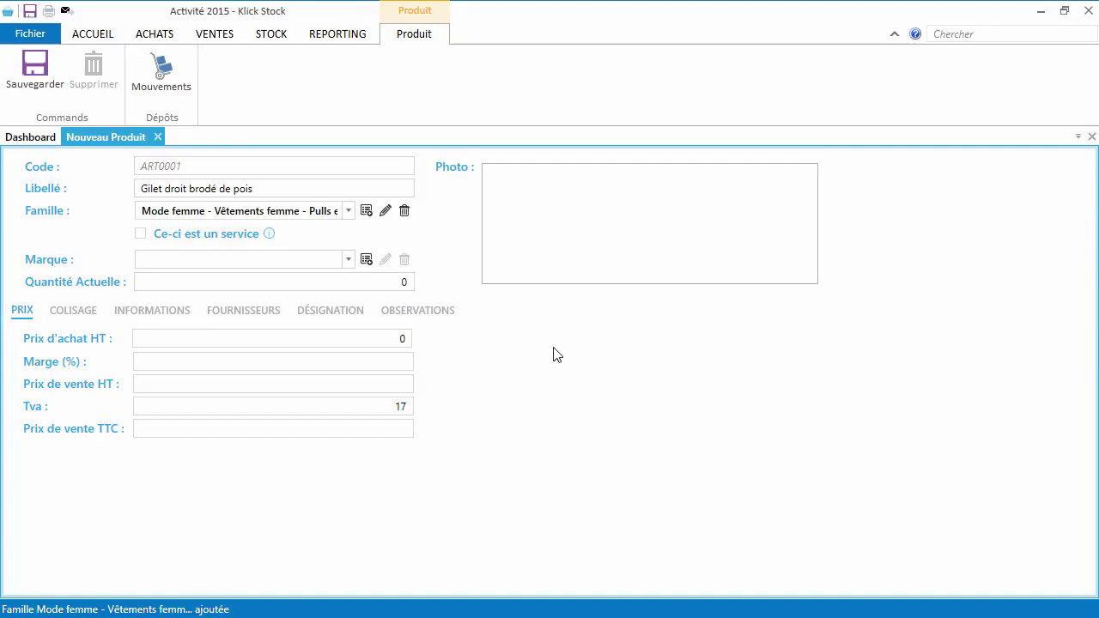
Step: Add and save a new brand "Galeries Lafayette Paris" for the product, copying the name from Liste Produits
click(367, 257)
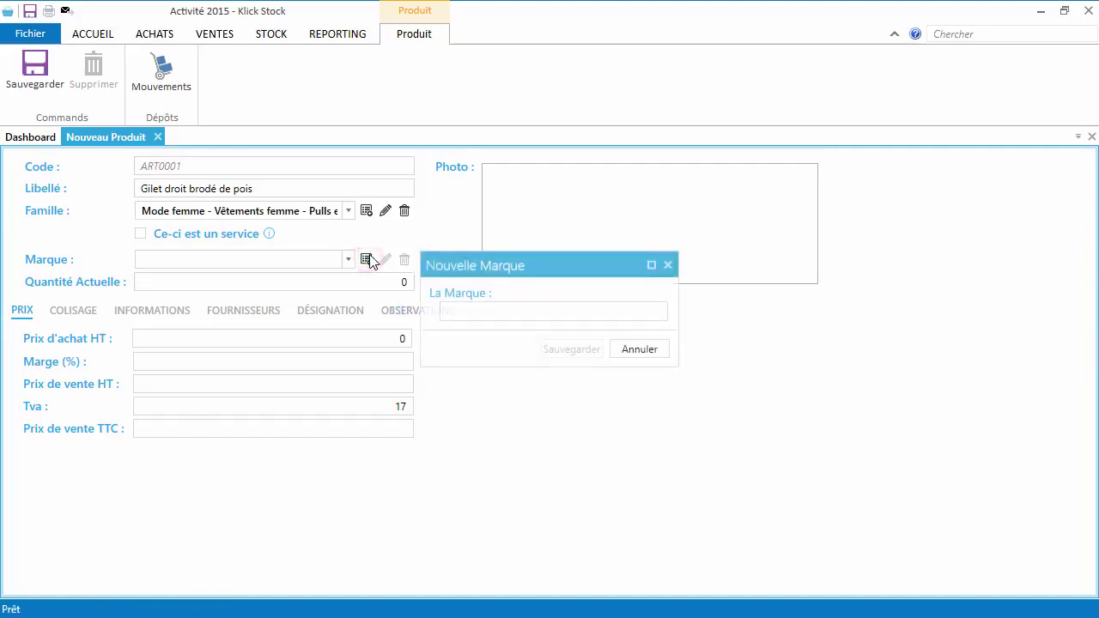
key(alt+Tab)
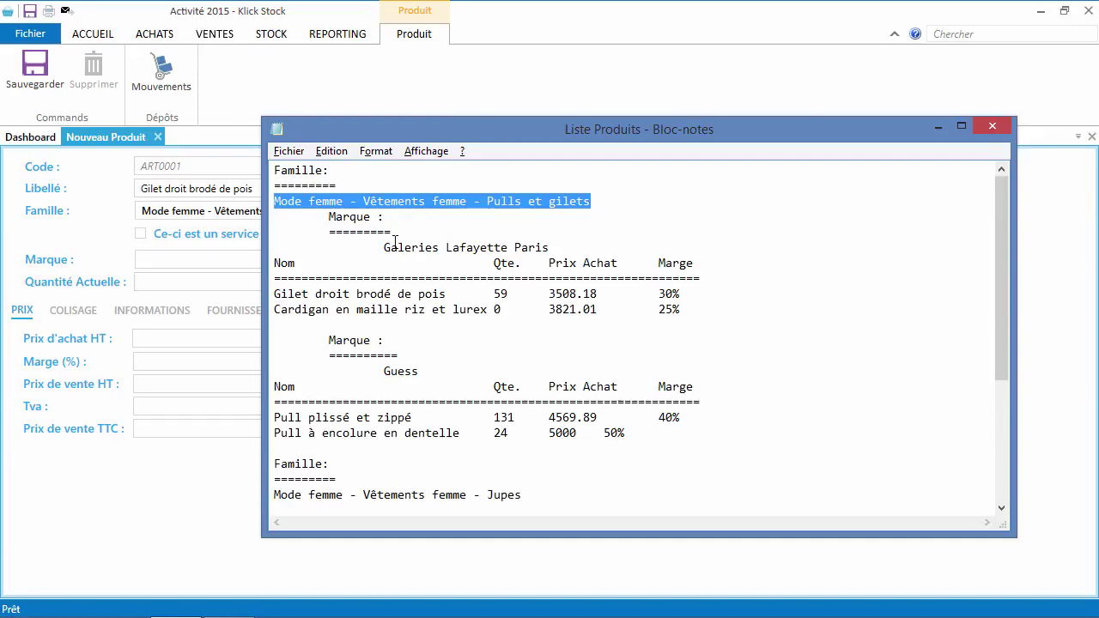
drag(380, 248, 583, 248)
key(ctrl+c)
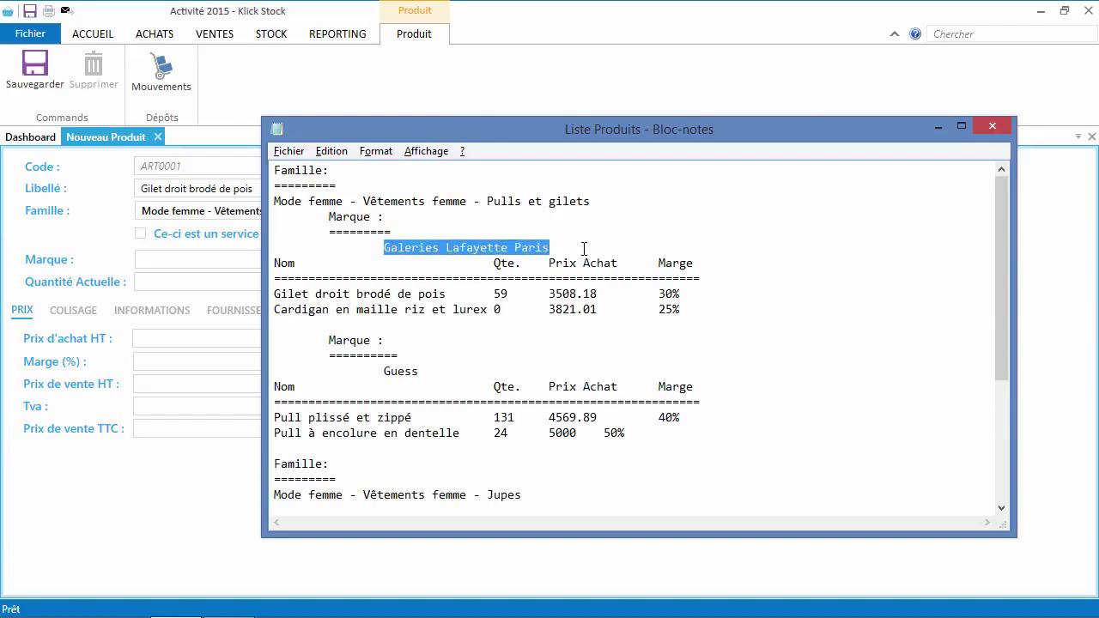
key(alt+Tab)
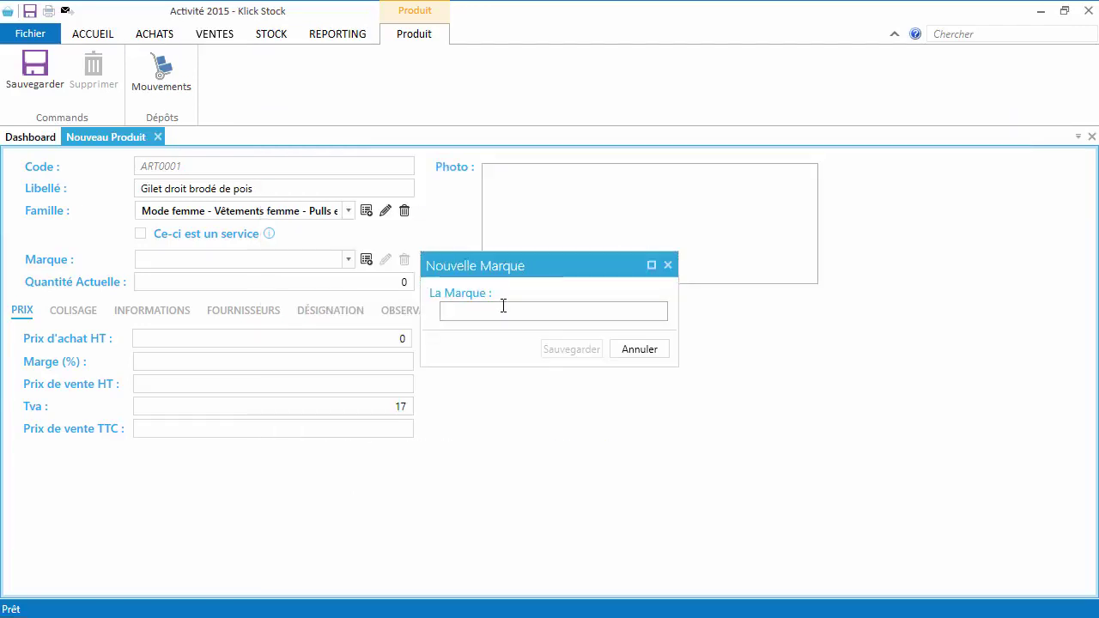
key(ctrl+v)
click(572, 347)
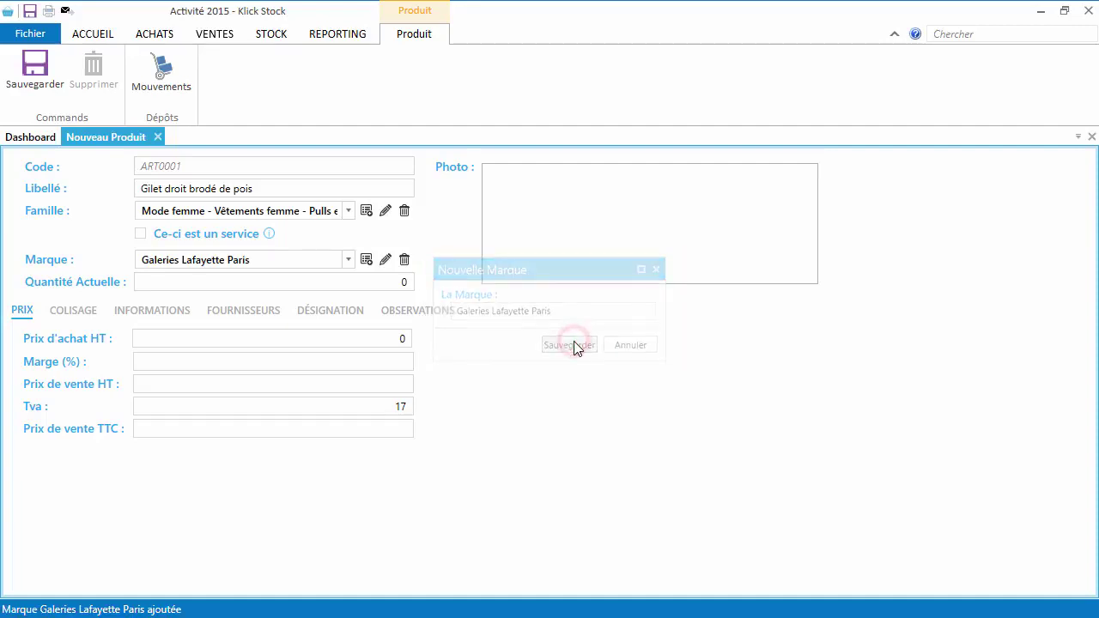
Step: Look up the quantity of Gilet droit brodé de pois in Liste Produits and set the product's current quantity to 59
key(alt+Tab)
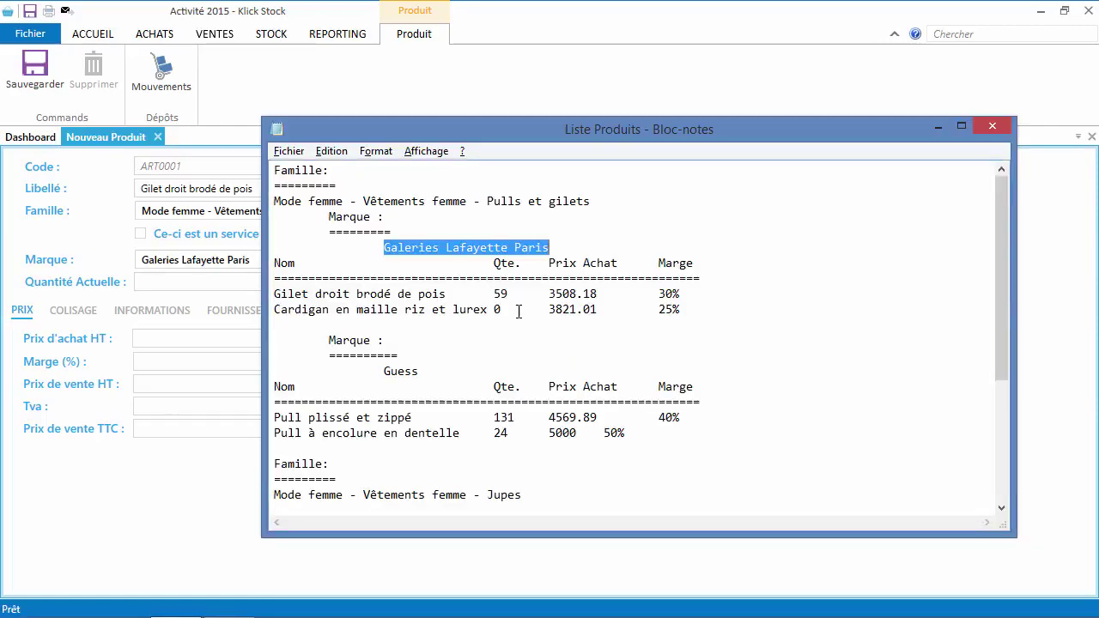
double_click(502, 291)
click(498, 293)
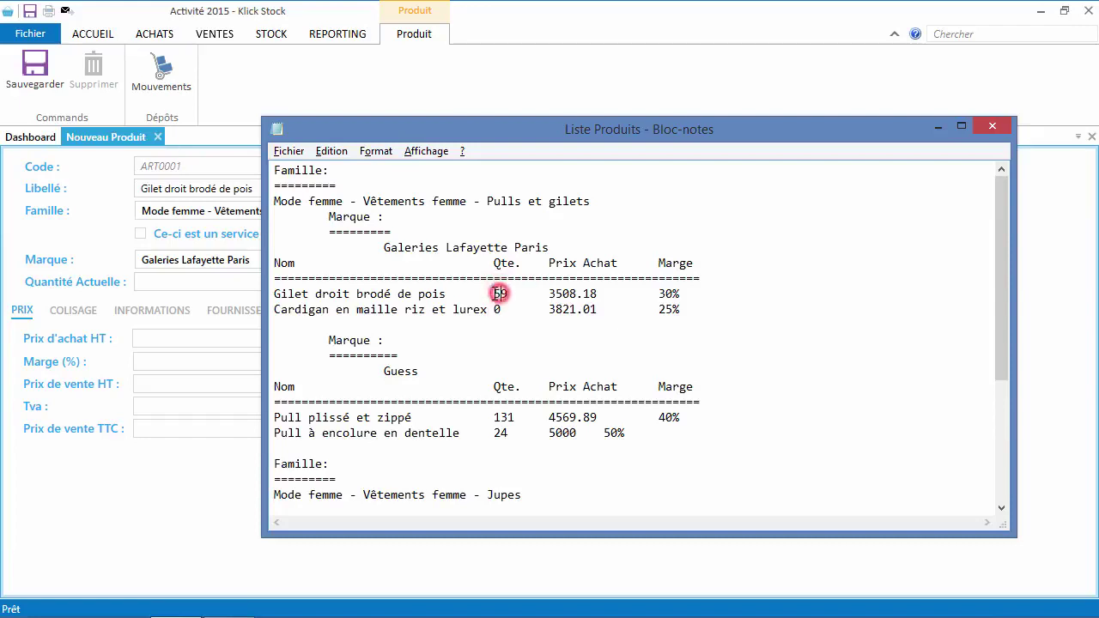
click(215, 285)
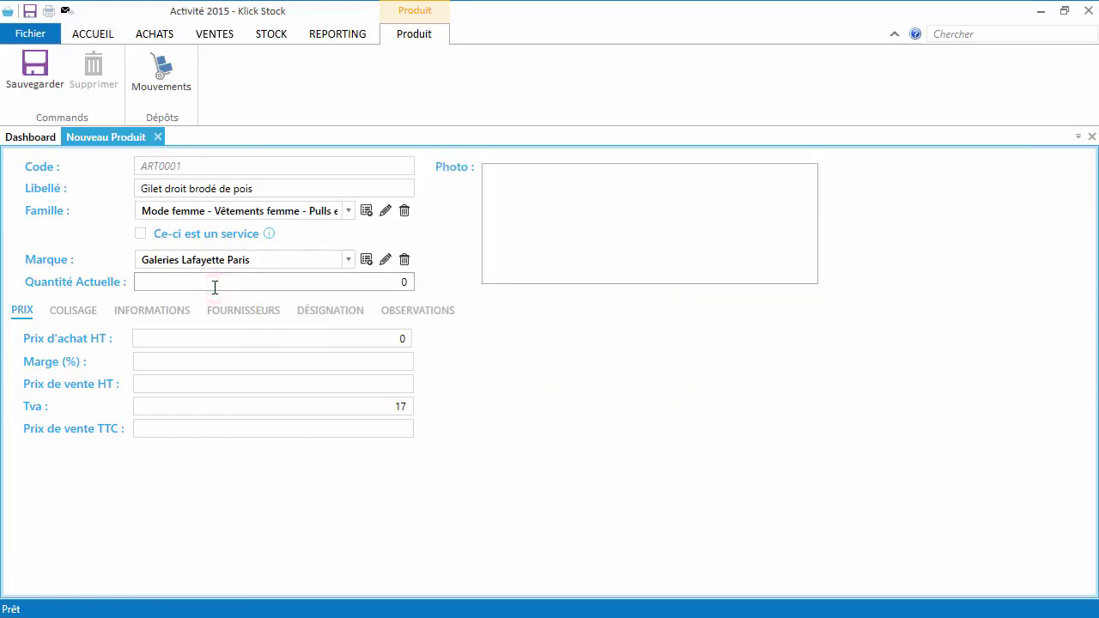
text(59)
Step: Set the product's purchase price excluding tax to 3508.18, as given in Liste Produits, and its margin to 30%
key(alt+Tab)
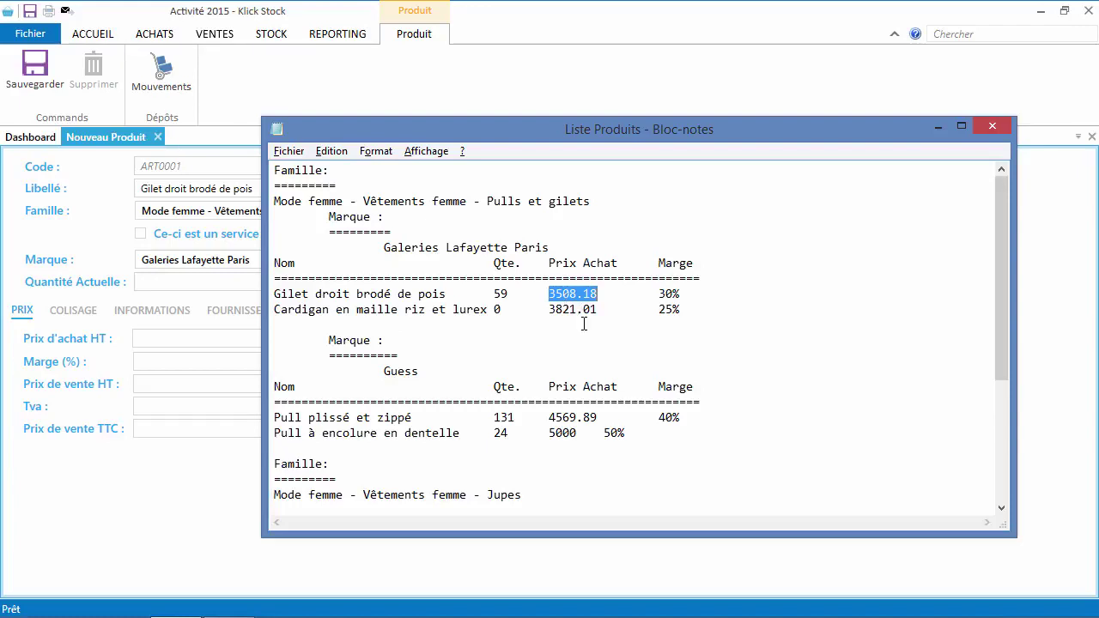
click(194, 335)
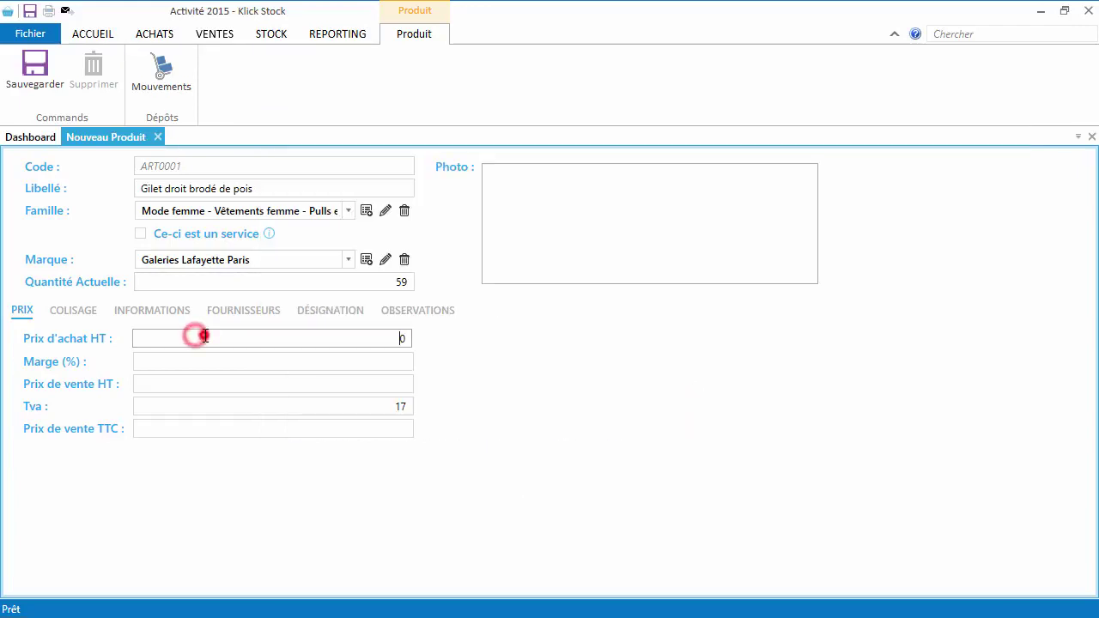
text(3508.18)
key(Tab)
click(390, 362)
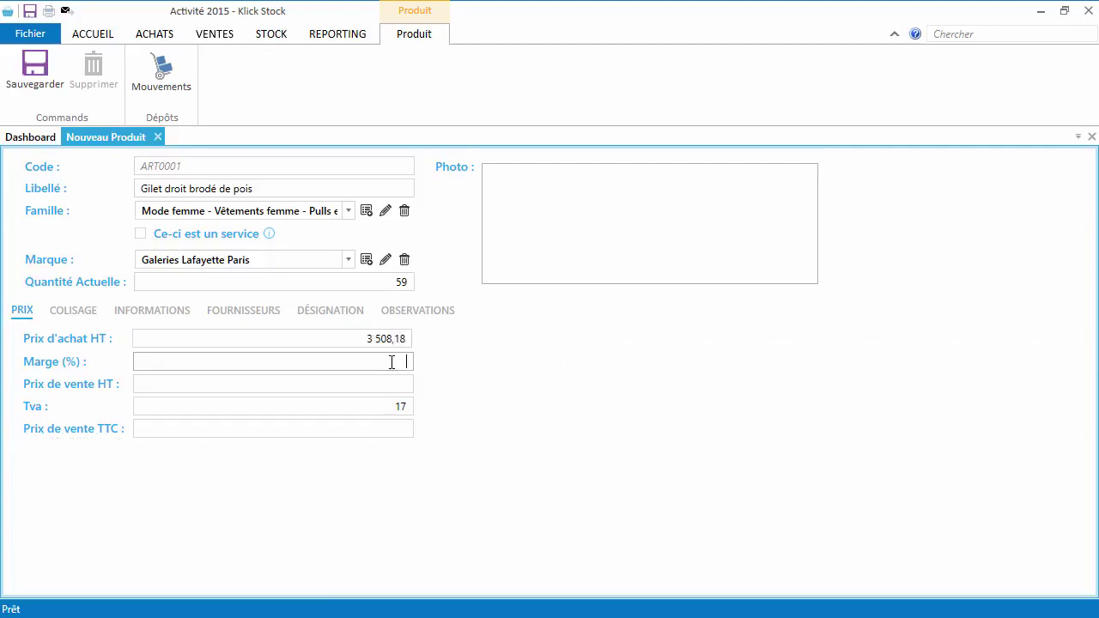
text(30)
Step: Attach the "Gilet droit brodé de pois" picture from the Photos Produits folder as the product's photo and save the product
click(788, 274)
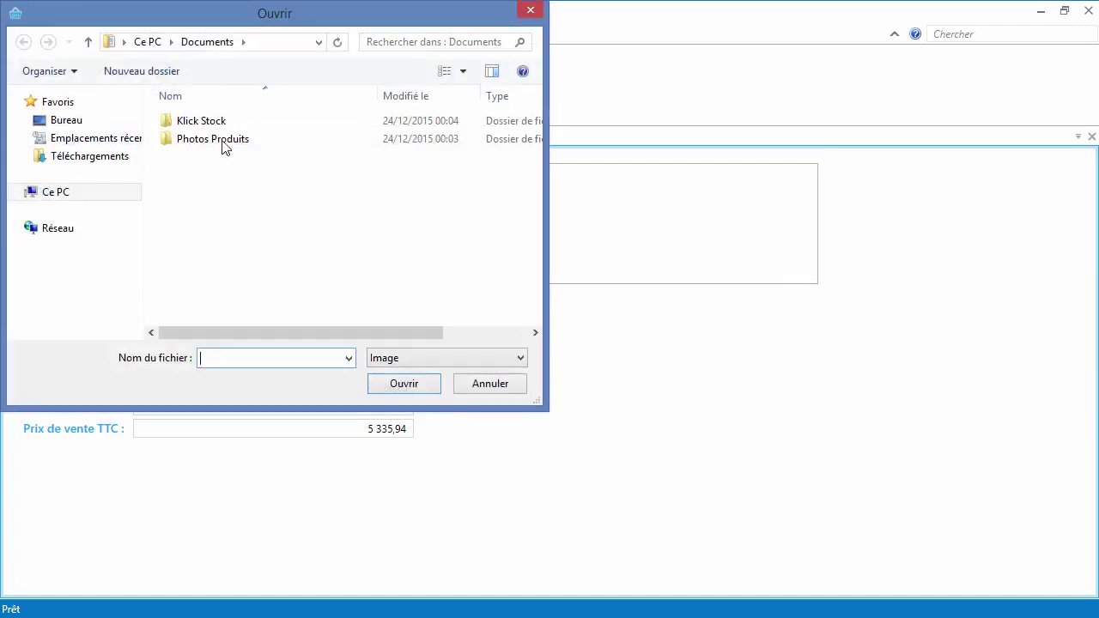
click(210, 138)
double_click(211, 138)
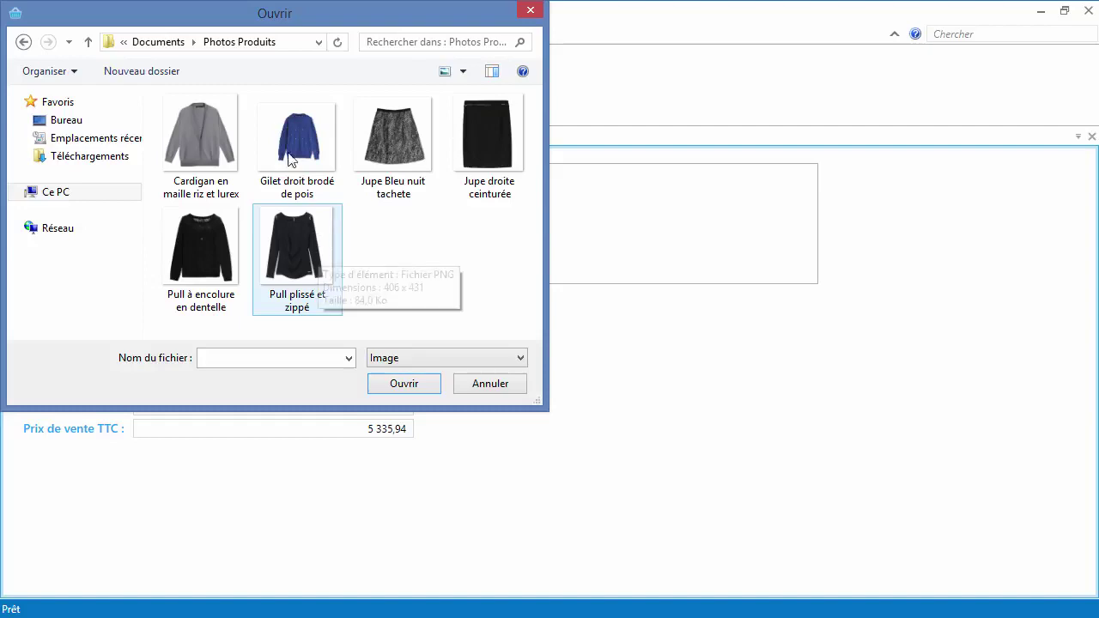
drag(292, 28, 725, 78)
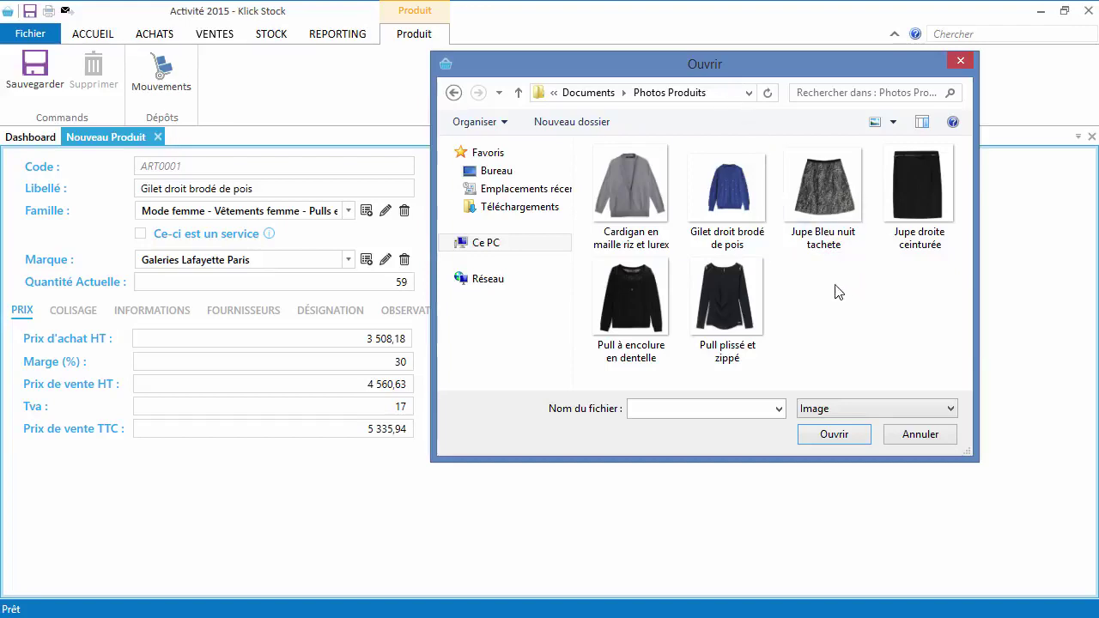
click(726, 211)
click(824, 438)
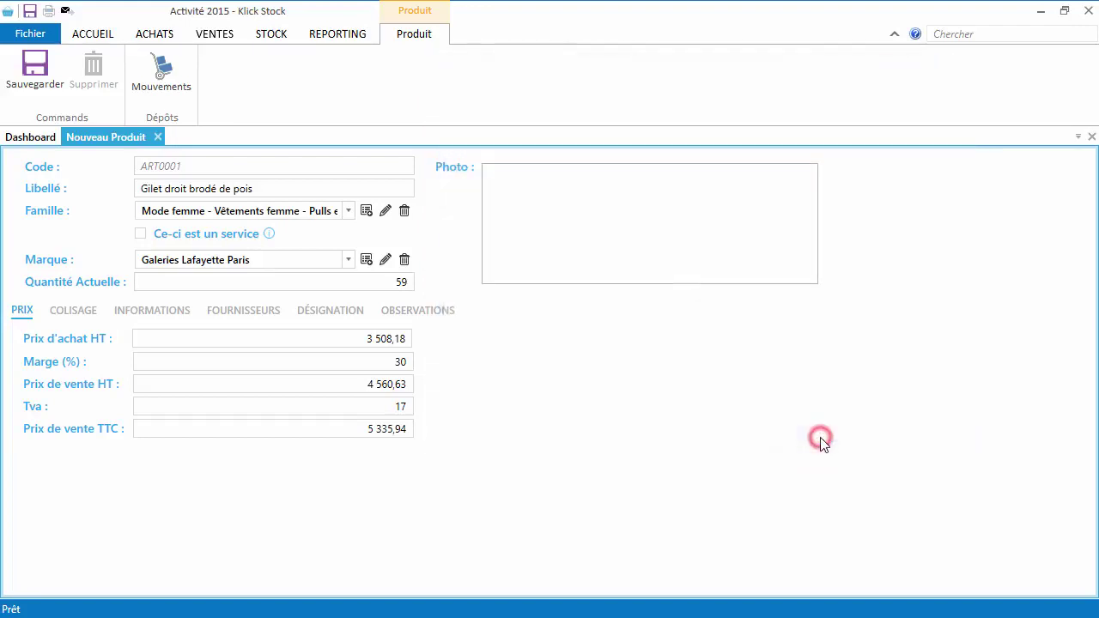
click(41, 71)
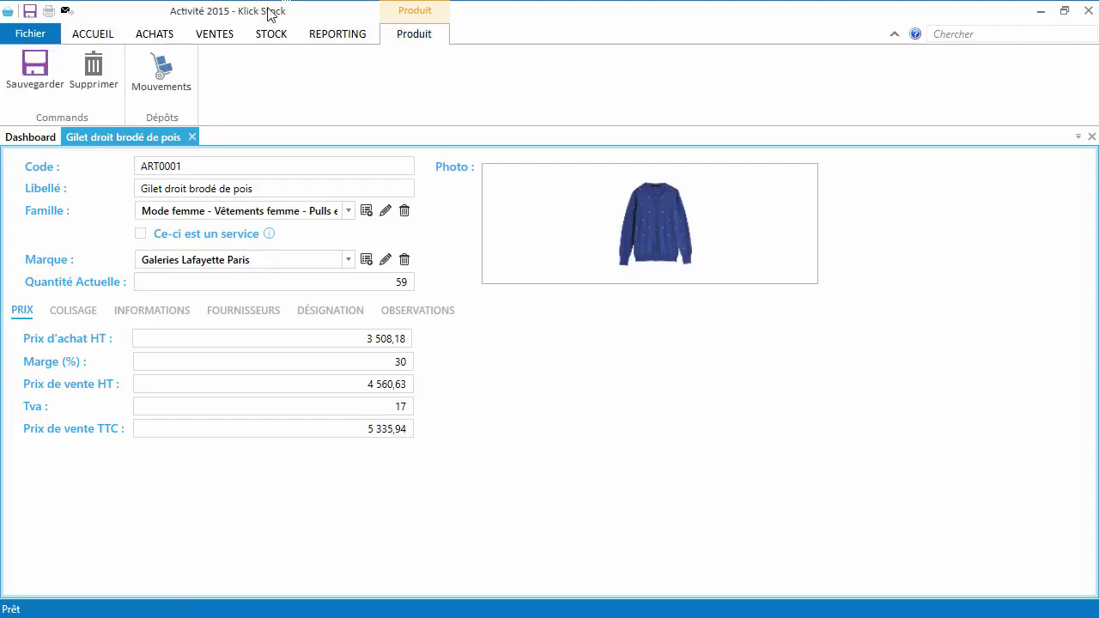
Step: Create a new product and label it "Cardigan en maille riz et lurex", copying the name from Liste Produits
click(269, 35)
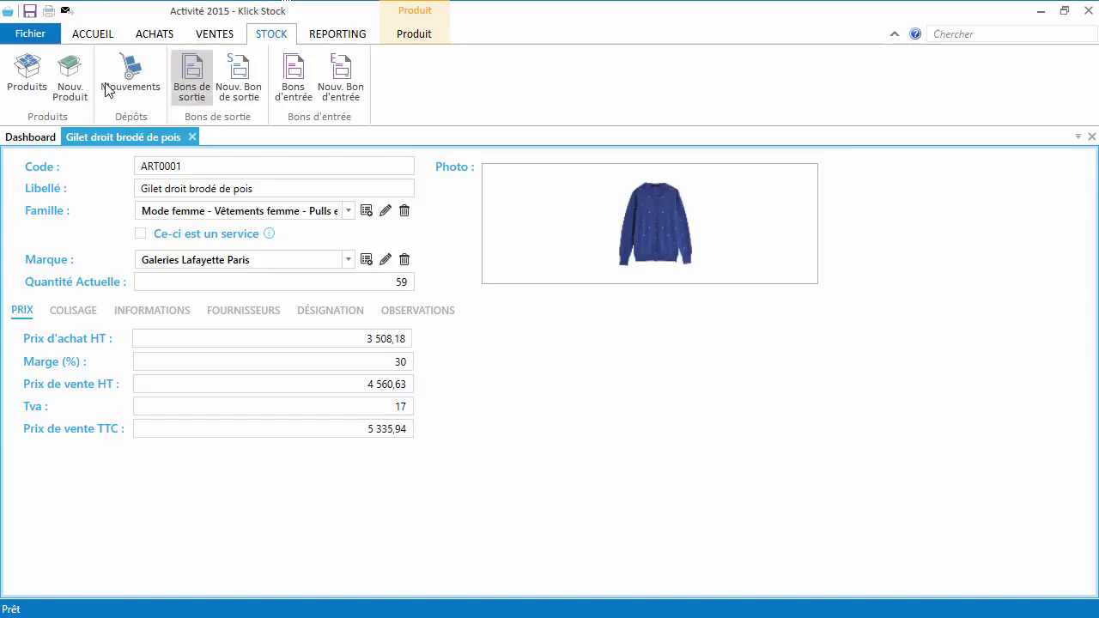
click(70, 90)
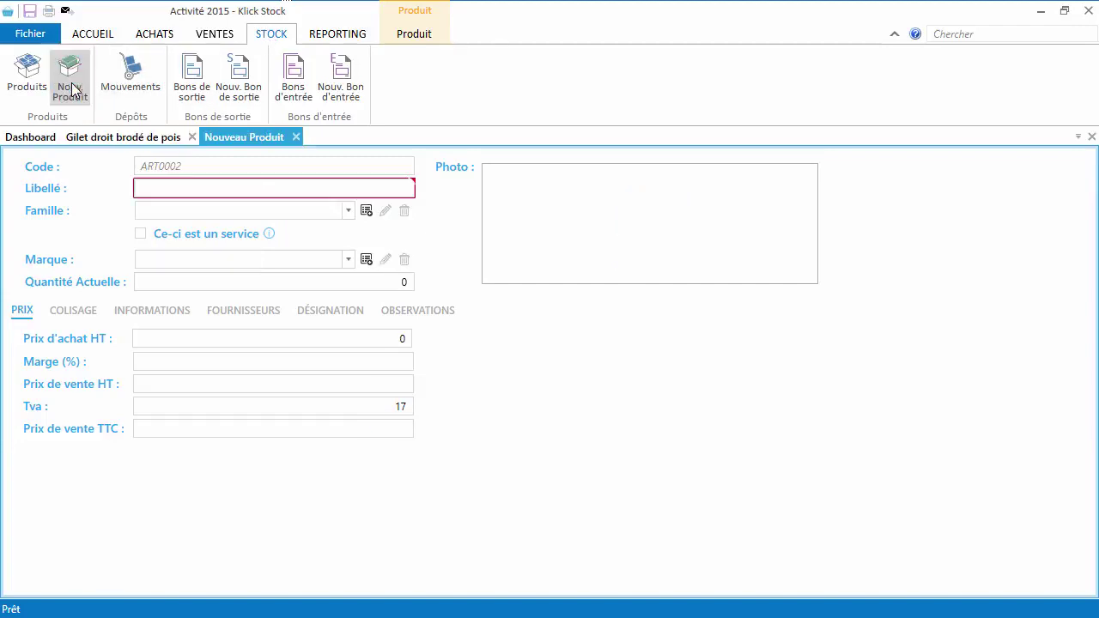
key(alt+Tab)
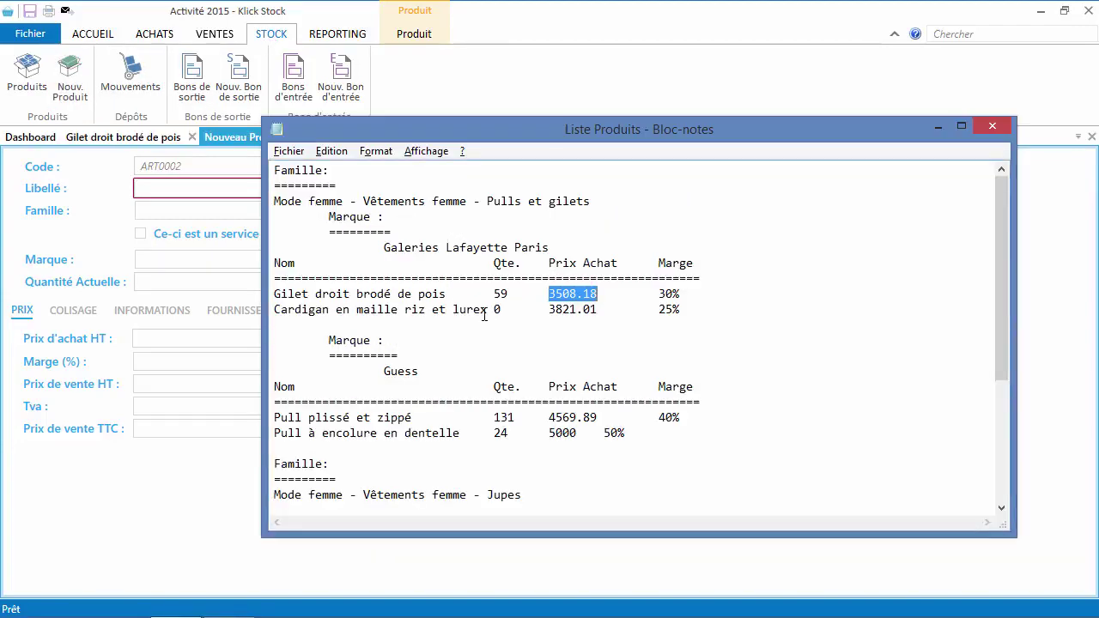
drag(486, 311, 255, 333)
key(ctrl+c)
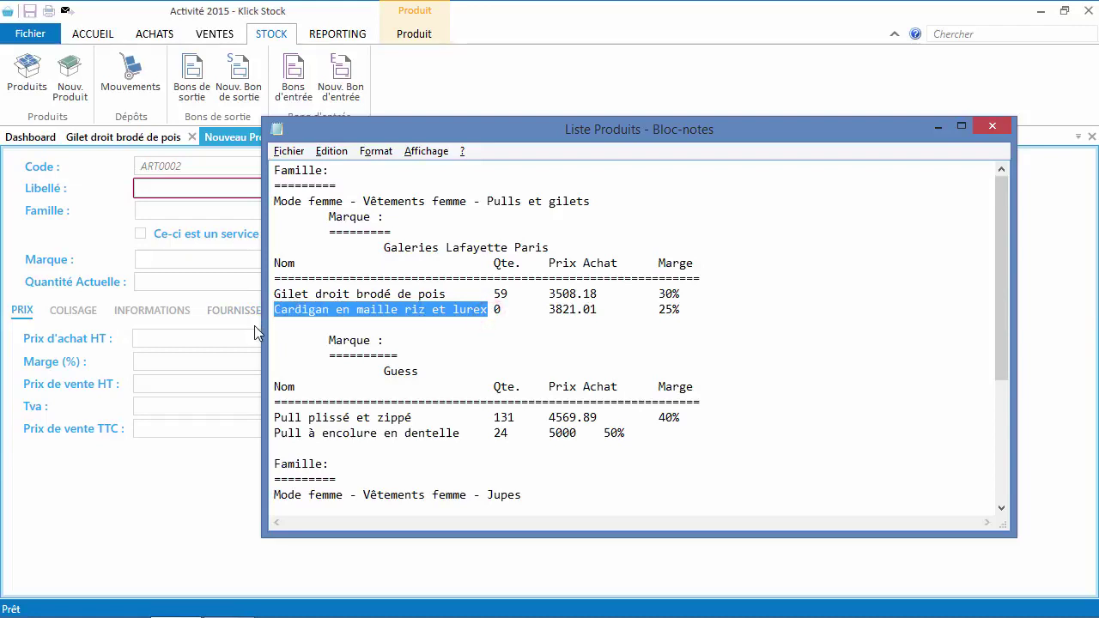
click(221, 188)
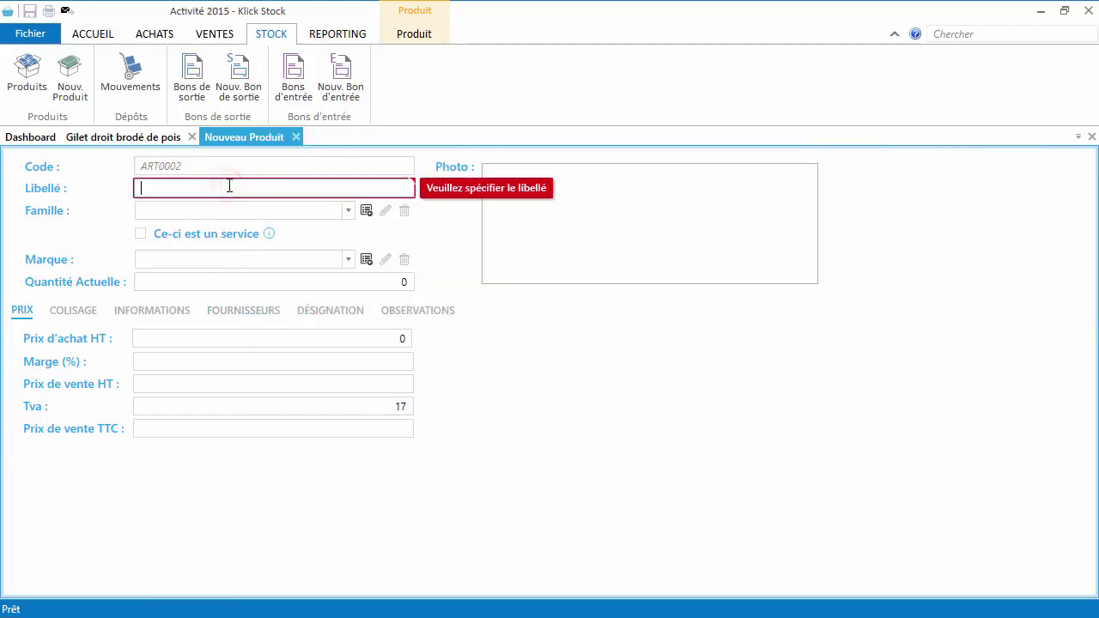
key(ctrl+v)
Step: Assign the product to the family "Mode femme - Vêtements femme - Pulls et gilets" and the brand "Galeries Lafayette Paris"
click(271, 215)
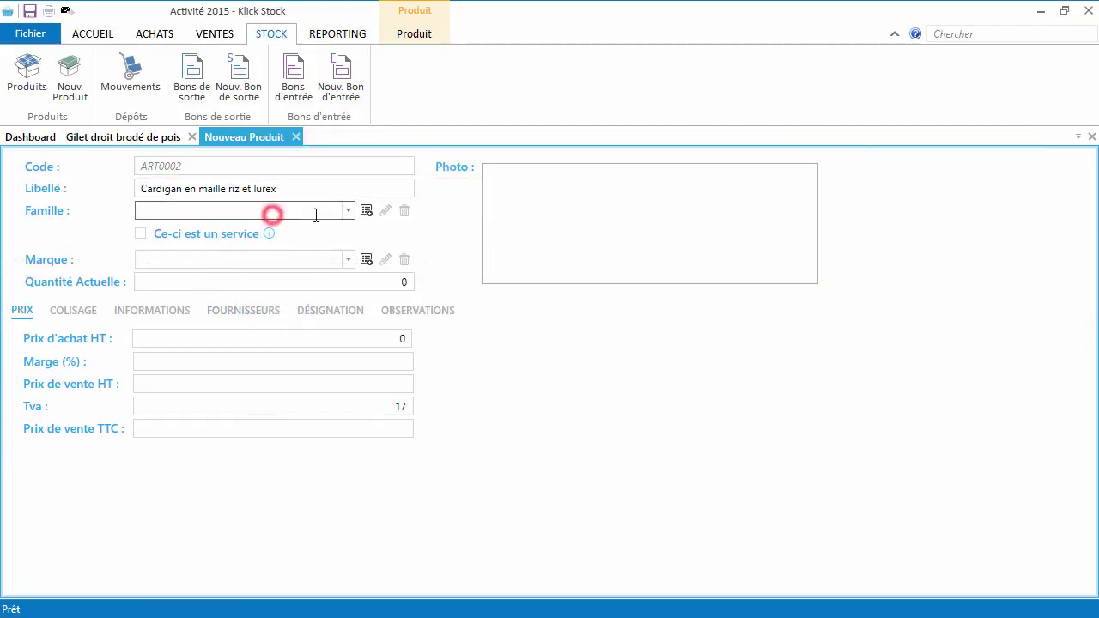
click(346, 212)
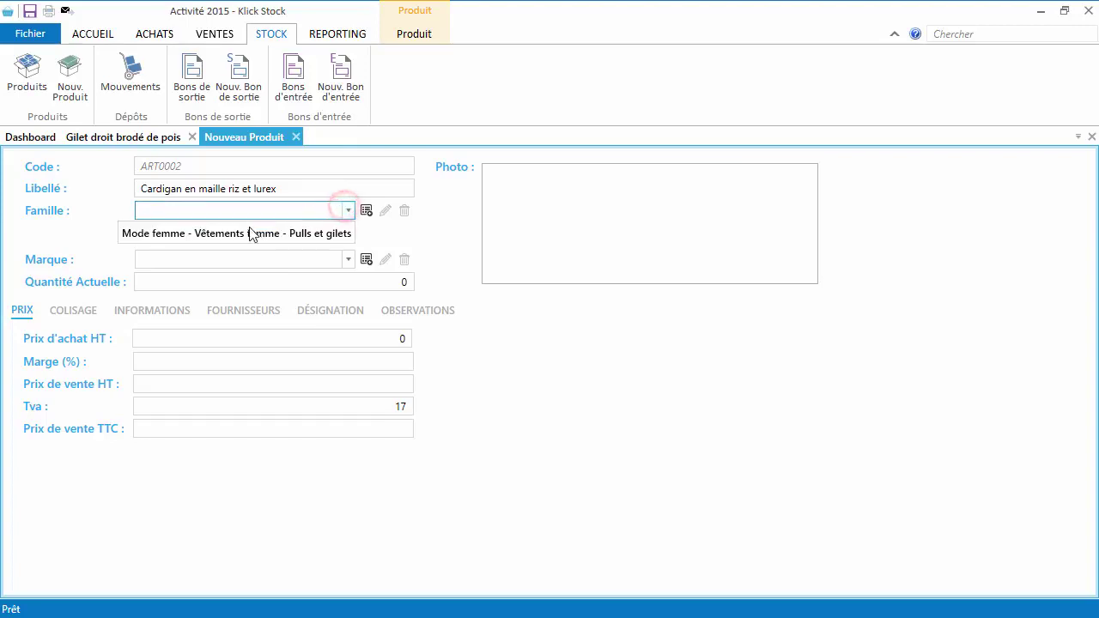
click(232, 234)
click(344, 258)
click(228, 284)
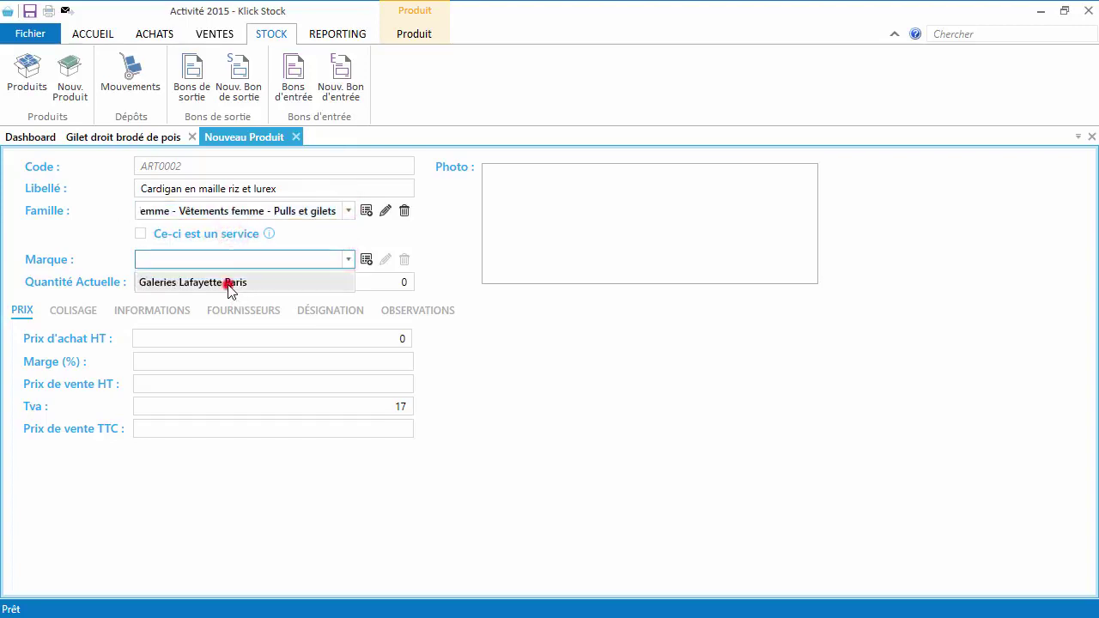
Step: Save the product with a purchase price excluding tax of 3821.01, copied from Liste Produits, and a margin of 20%
key(alt+Tab)
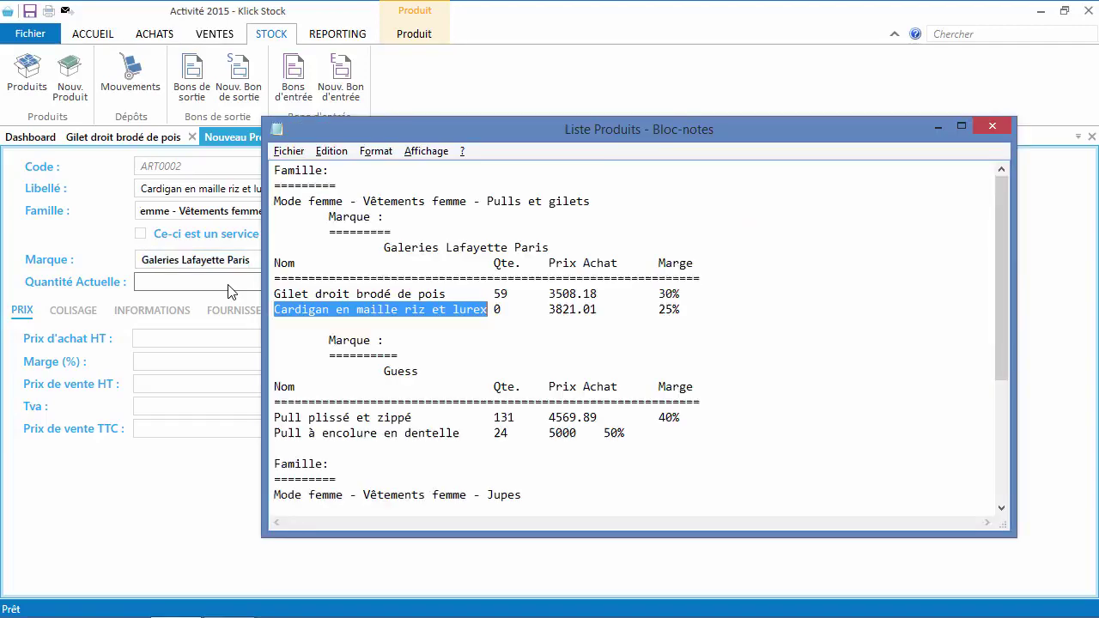
drag(550, 310, 600, 310)
key(ctrl+c)
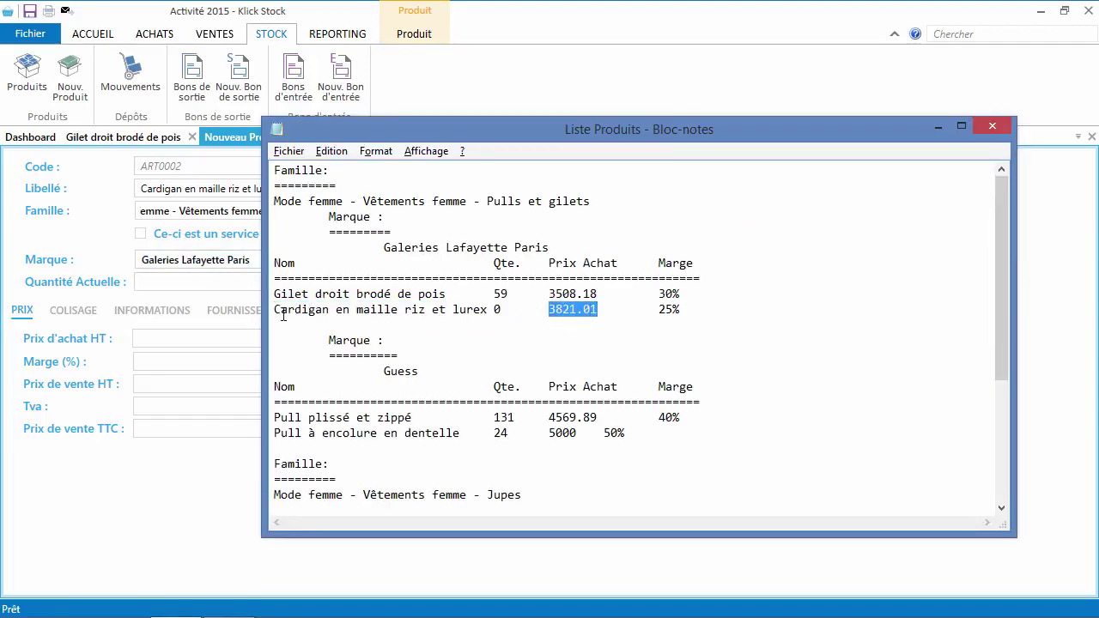
click(220, 336)
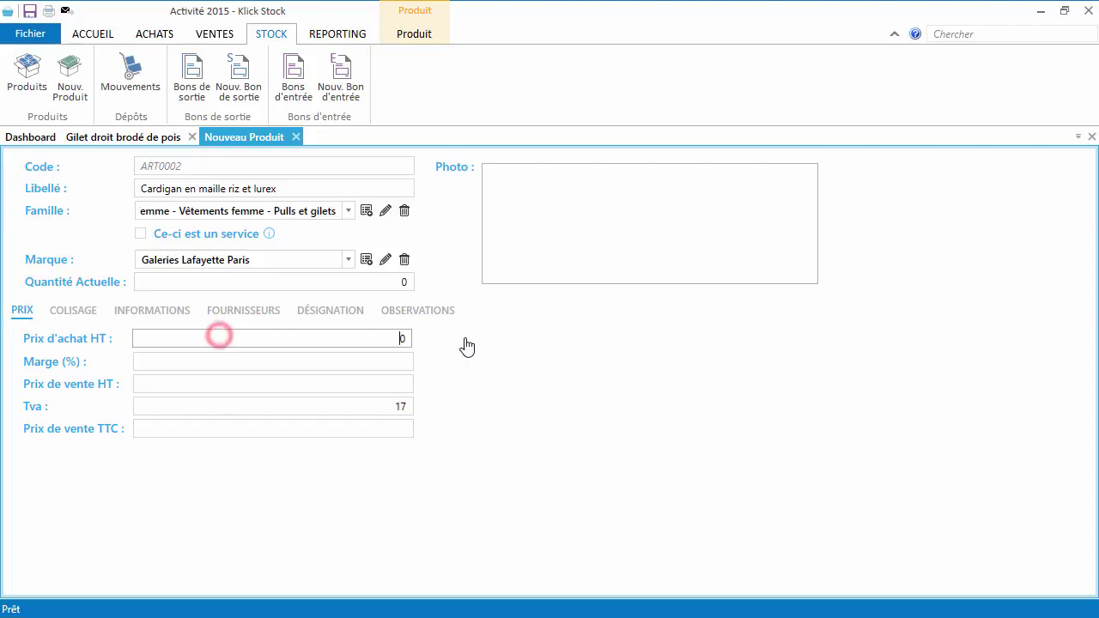
key(ctrl+v)
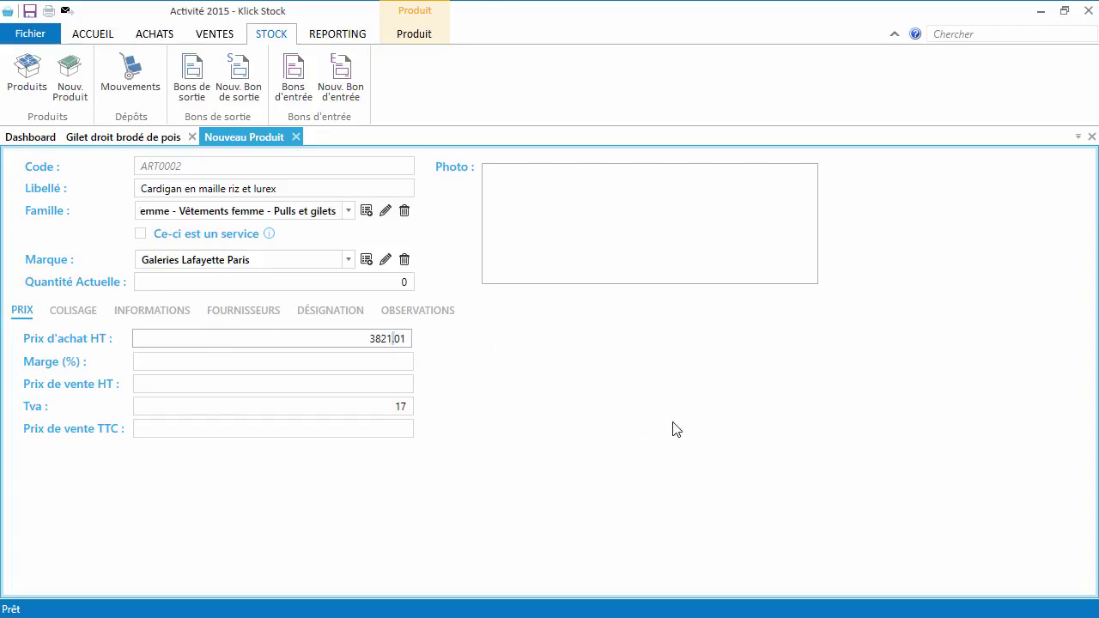
key(Tab)
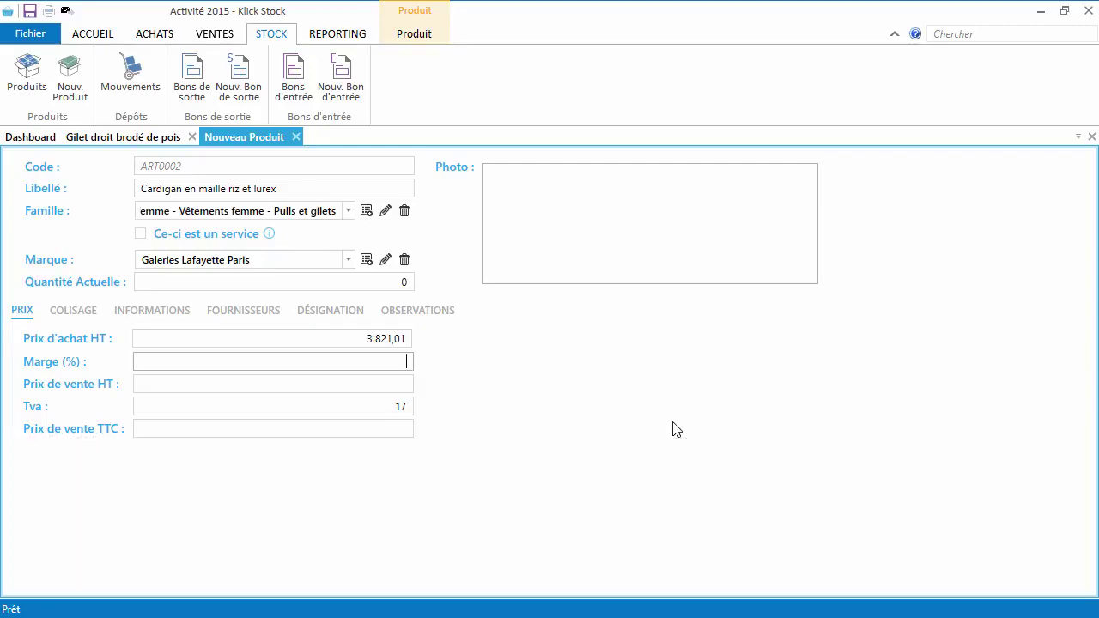
text(20)
click(429, 34)
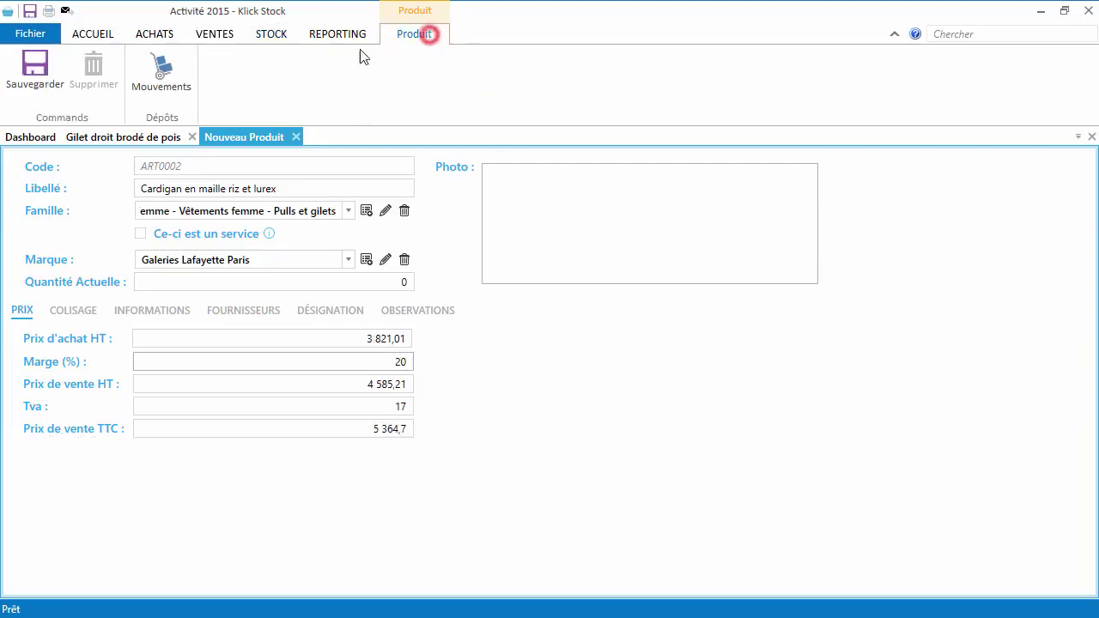
click(41, 79)
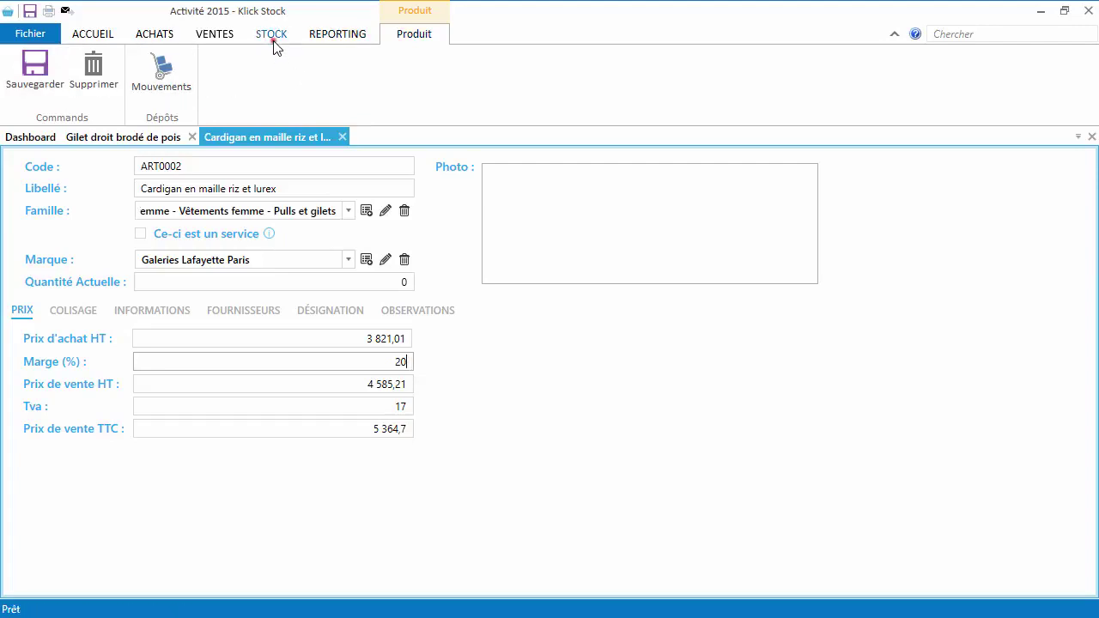
Step: Create a new product labelled "Pull plissé et zippé", copied from Liste Produits, in the family "Mode femme - Vêtements femme - Pulls et gilets"
click(275, 36)
click(70, 82)
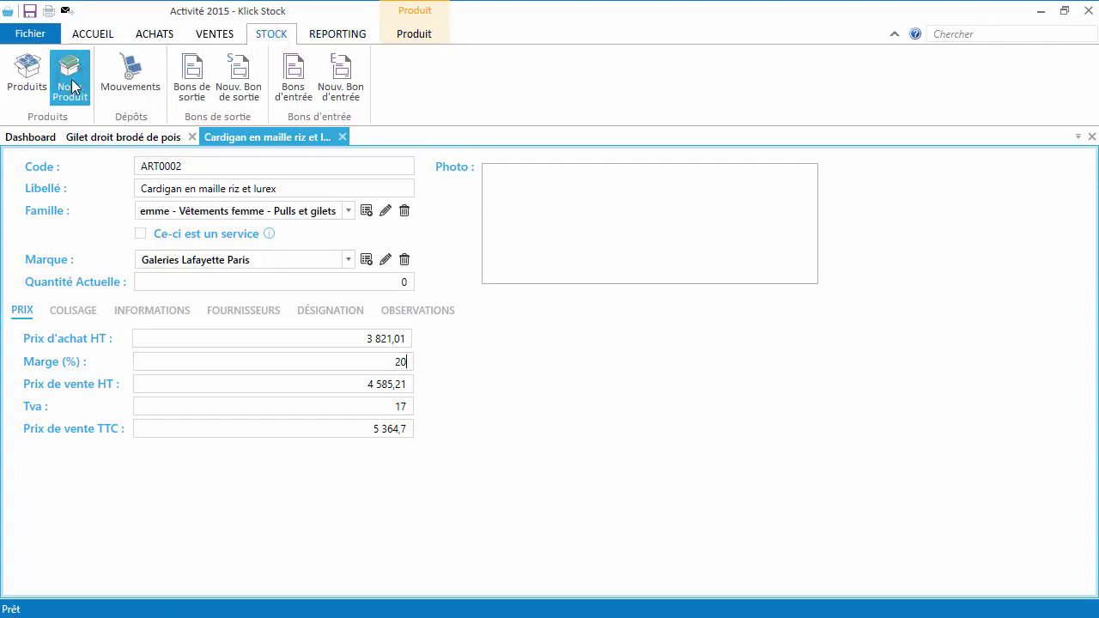
key(alt+Tab)
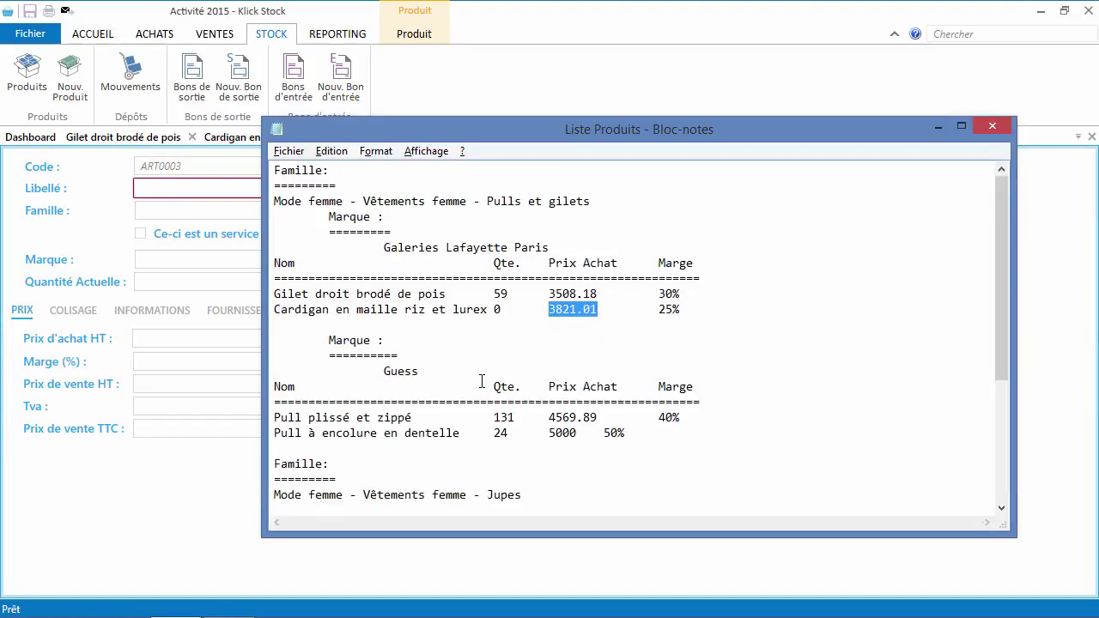
drag(413, 418, 277, 419)
key(ctrl+c)
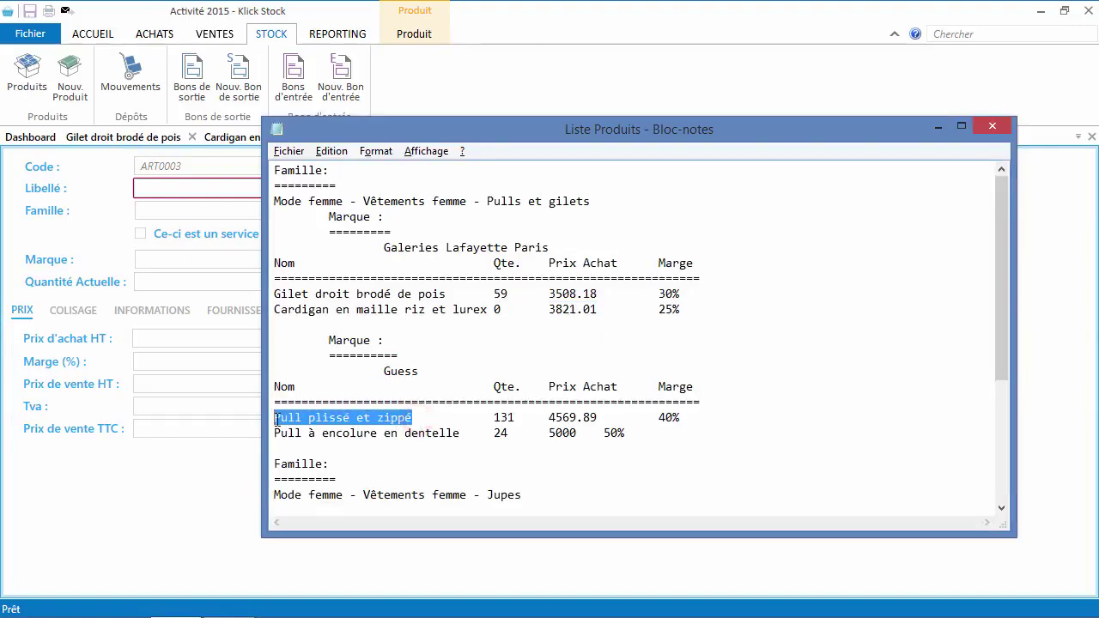
click(178, 188)
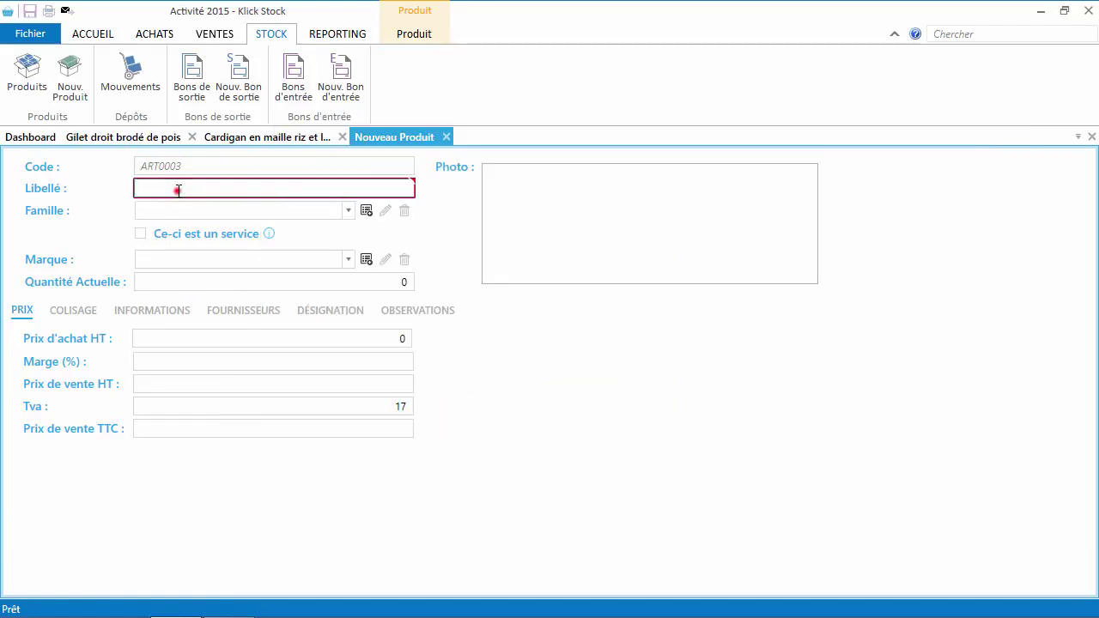
key(ctrl+v)
click(347, 210)
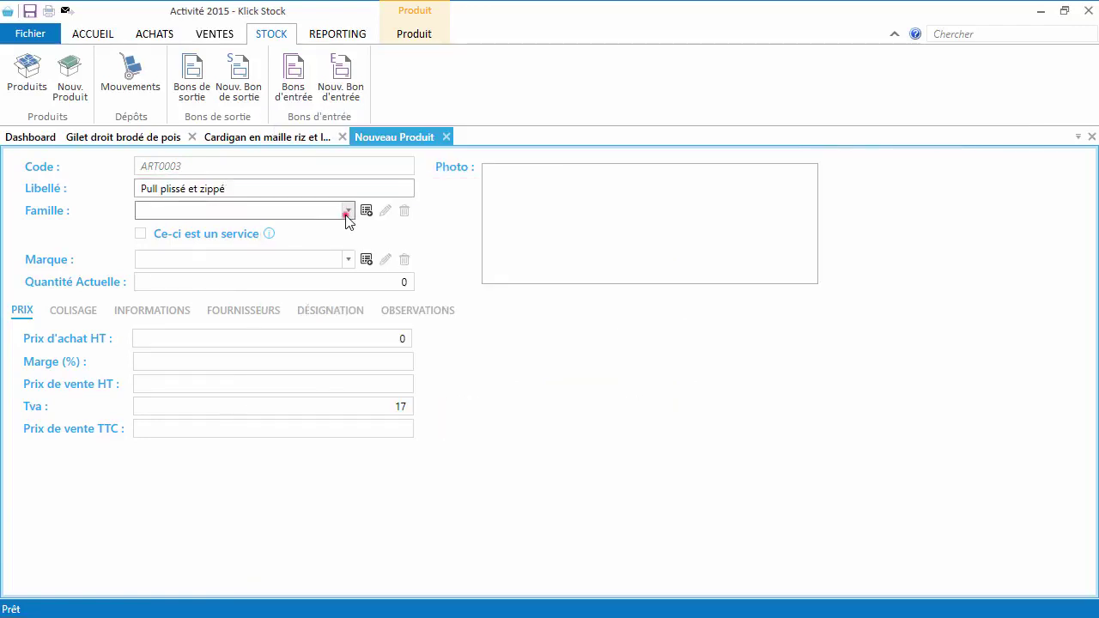
click(264, 233)
Step: Add and save a new brand "Guess" for the product, taking the name from Liste Produits
click(350, 259)
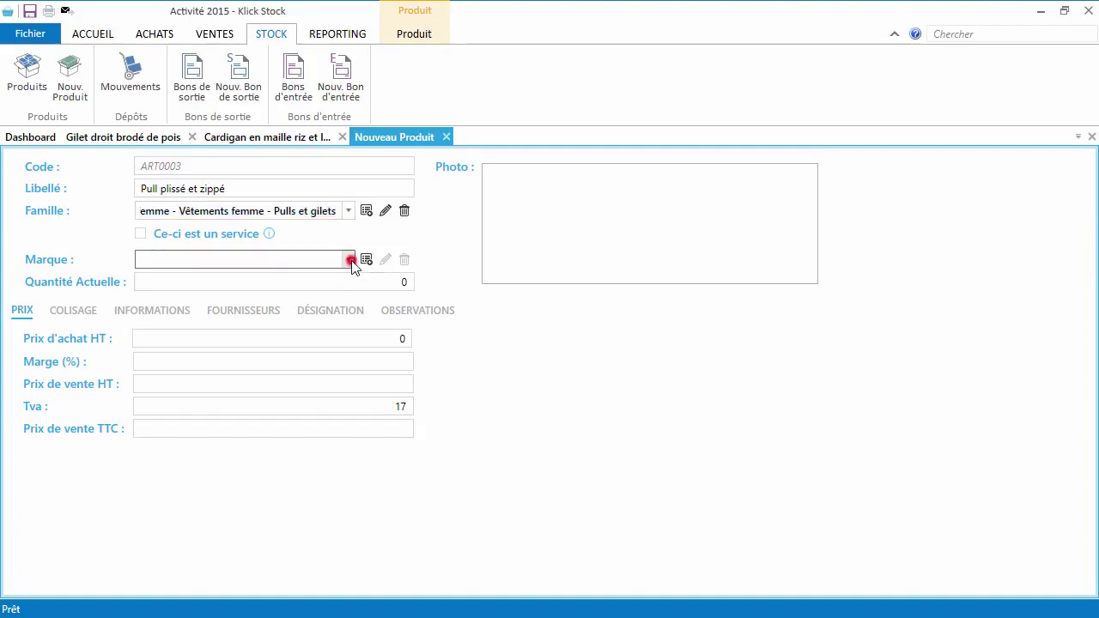
click(349, 260)
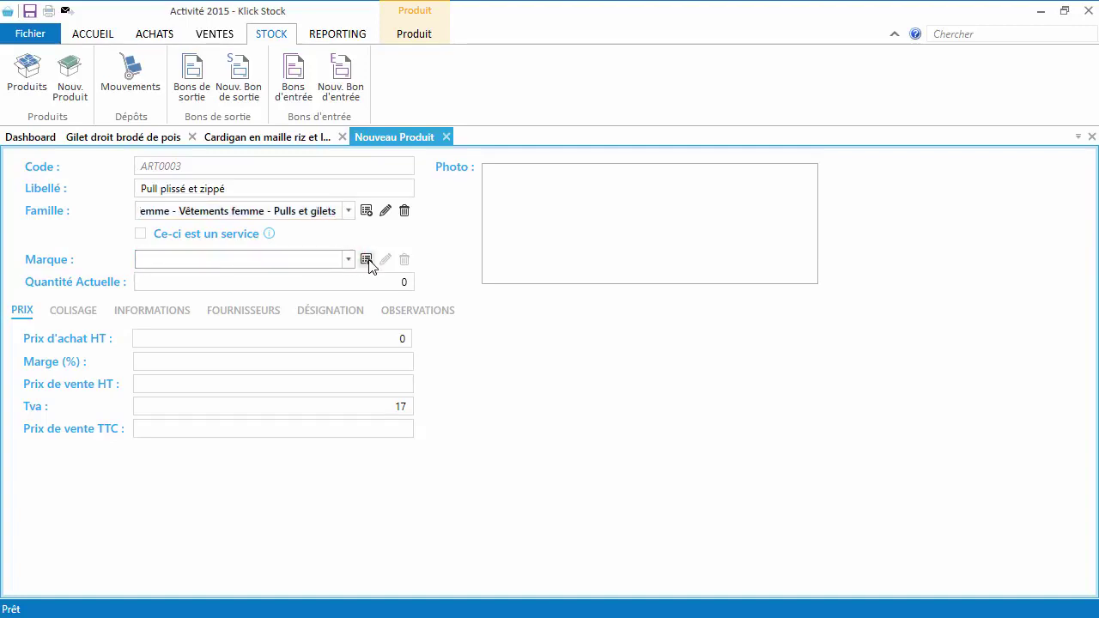
click(367, 259)
key(alt+Tab)
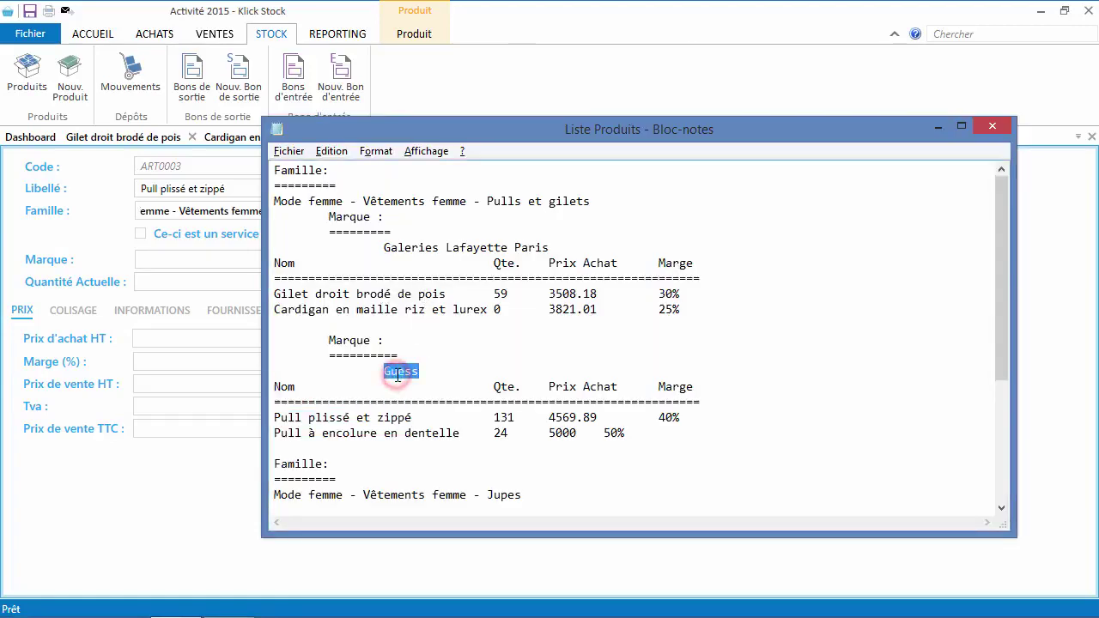
key(alt+Tab)
click(499, 315)
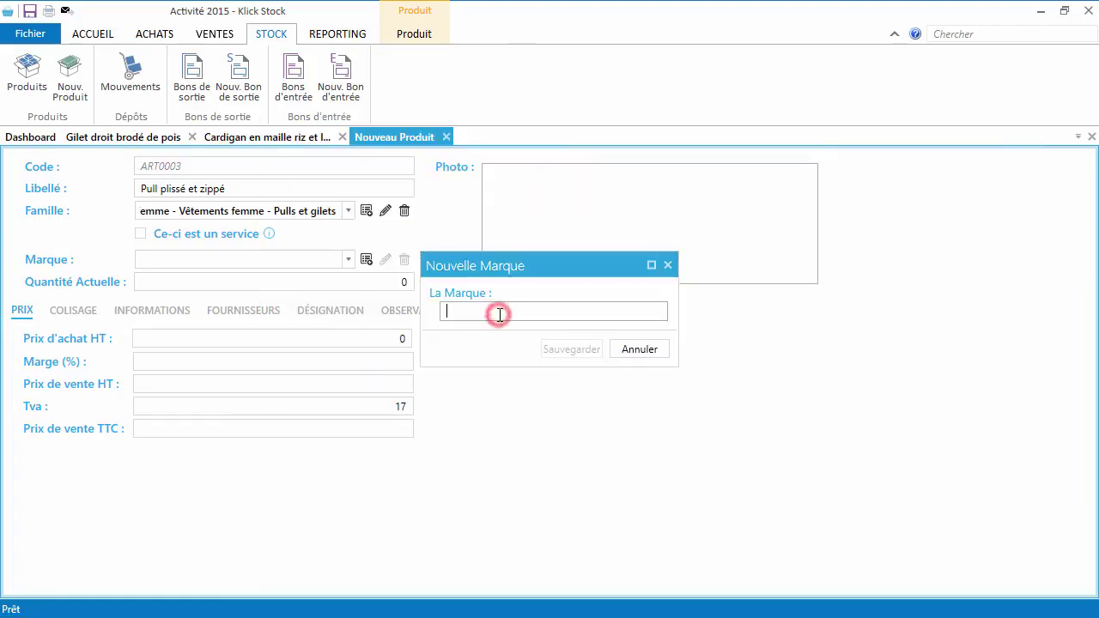
text(Guess)
click(571, 350)
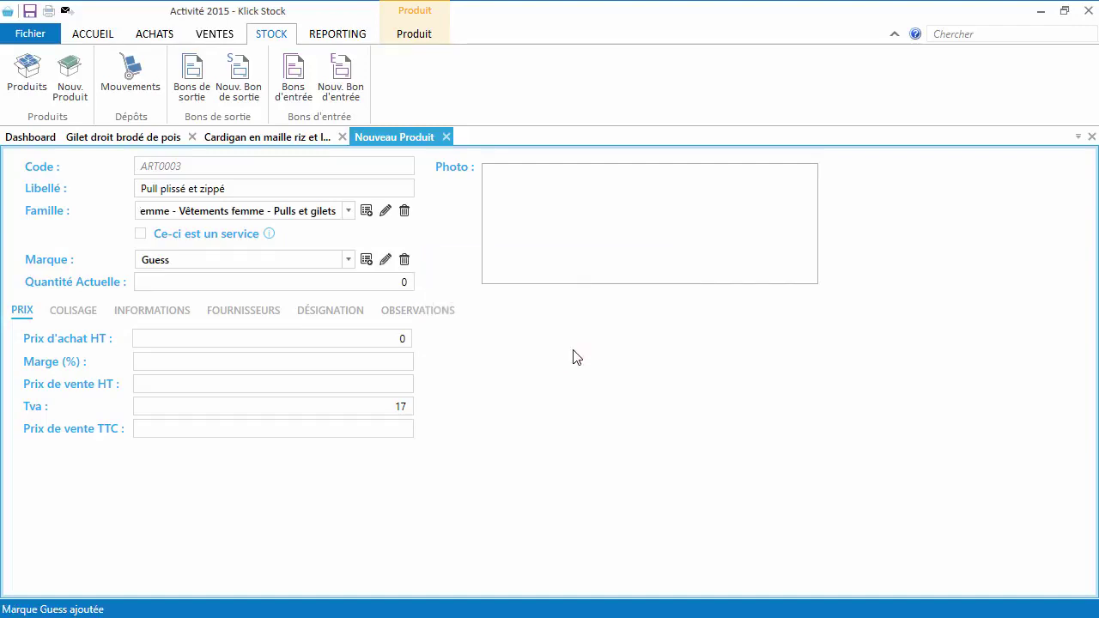
Step: Set the product's current quantity to 131, its purchase price excluding tax to 4569.89 as given in Liste Produits, and its margin to 30%
key(alt+Tab)
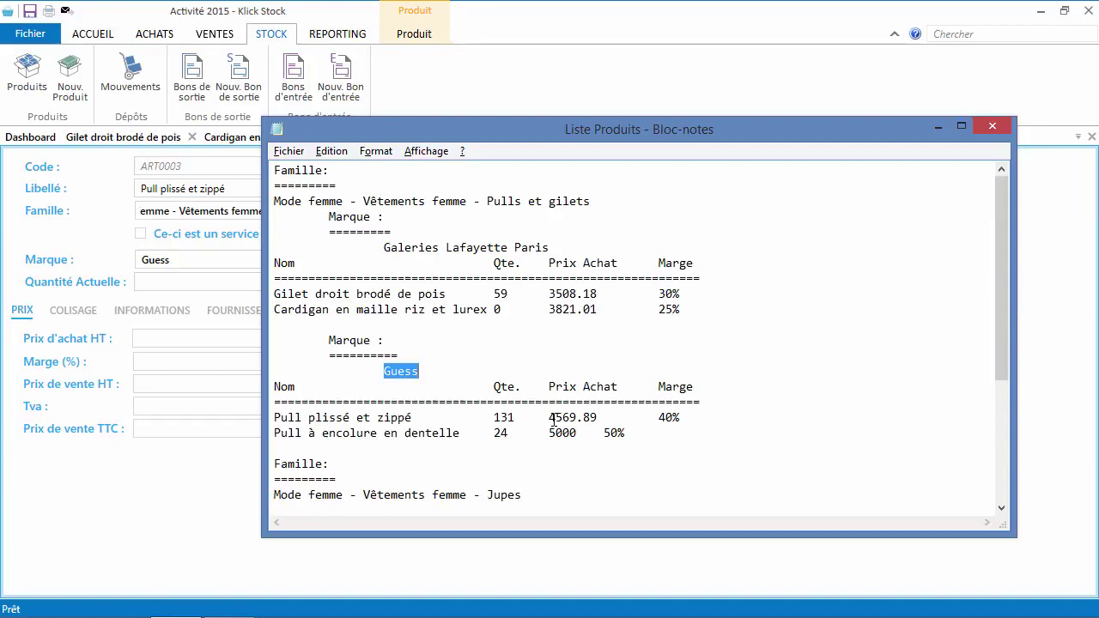
drag(547, 419, 603, 418)
key(ctrl+c)
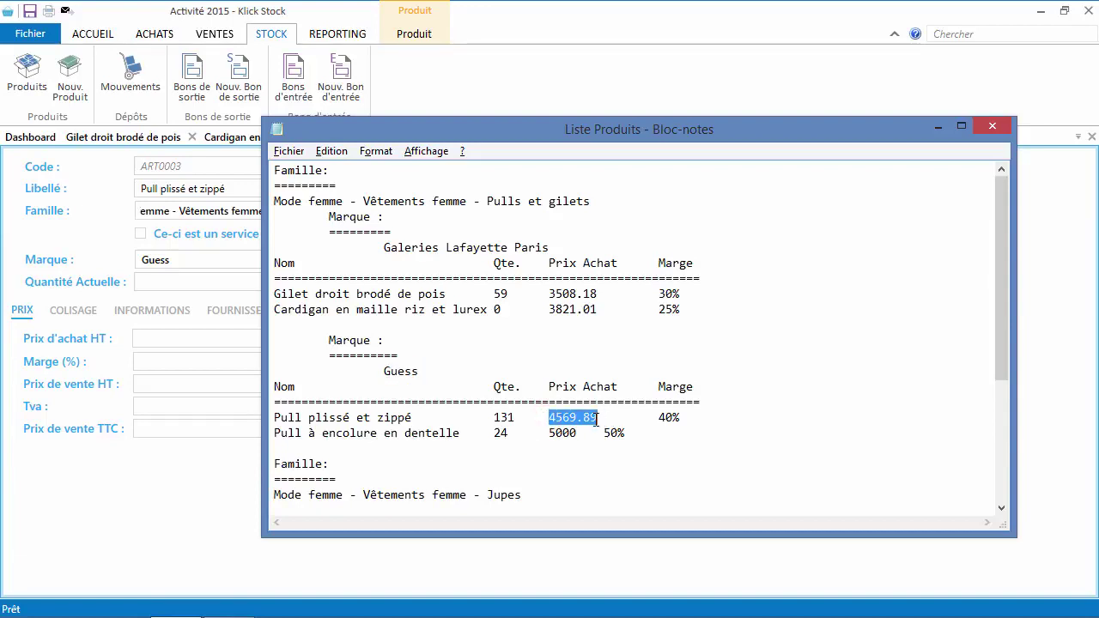
click(216, 282)
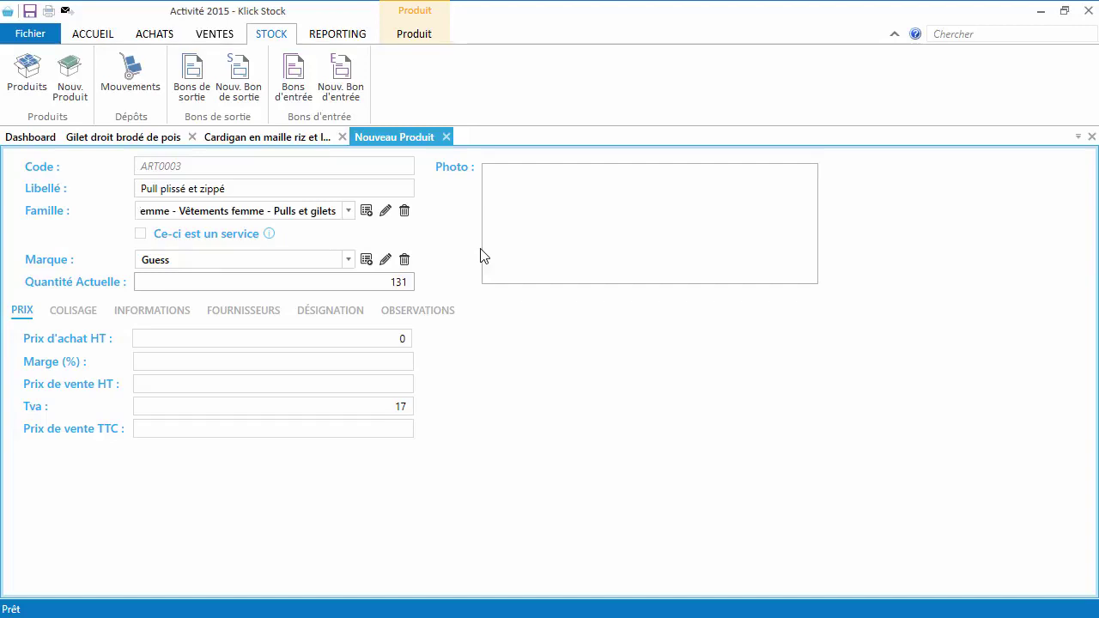
click(363, 337)
key(ctrl+v)
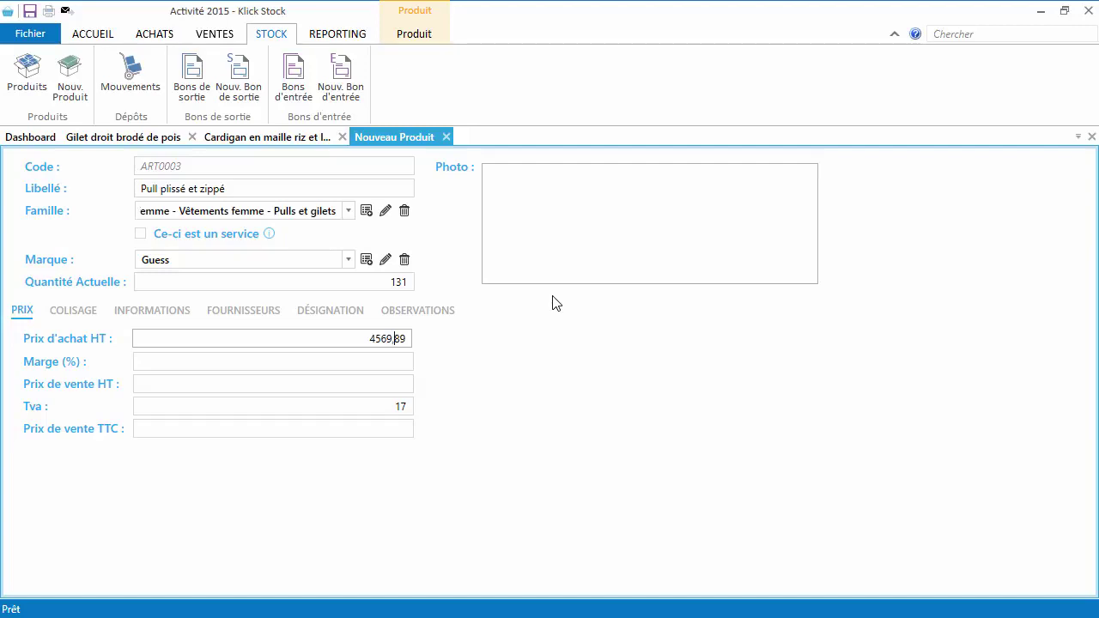
key(Tab)
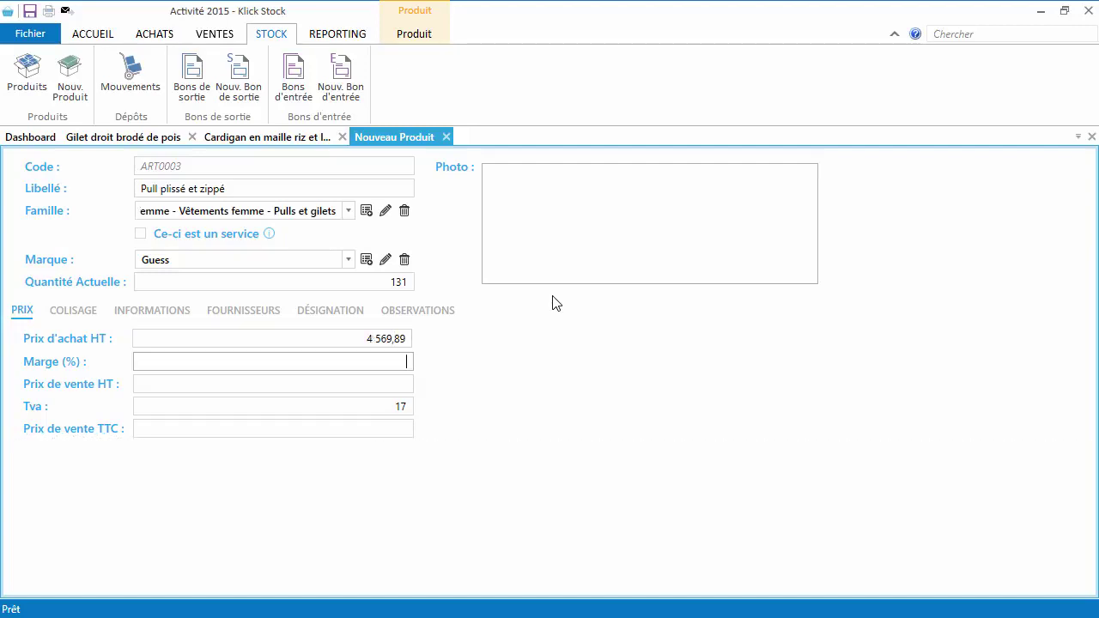
text(30)
Step: Attach the "Pull plissé et zippé" picture from the Photos Produits folder as the product's photo and save the product
mouse_move(706, 230)
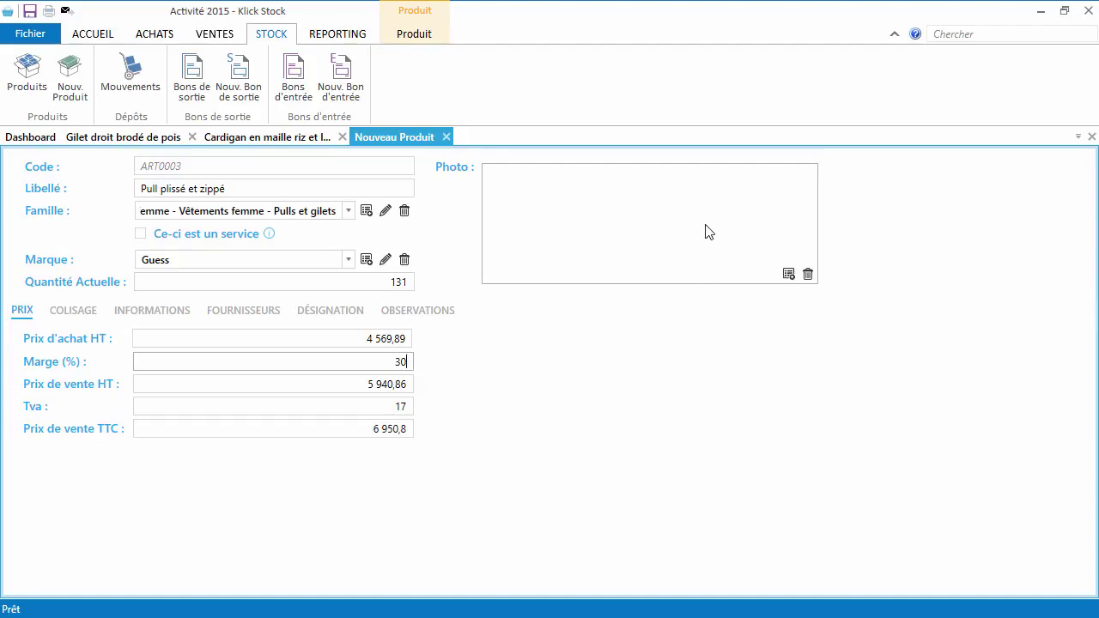
click(788, 273)
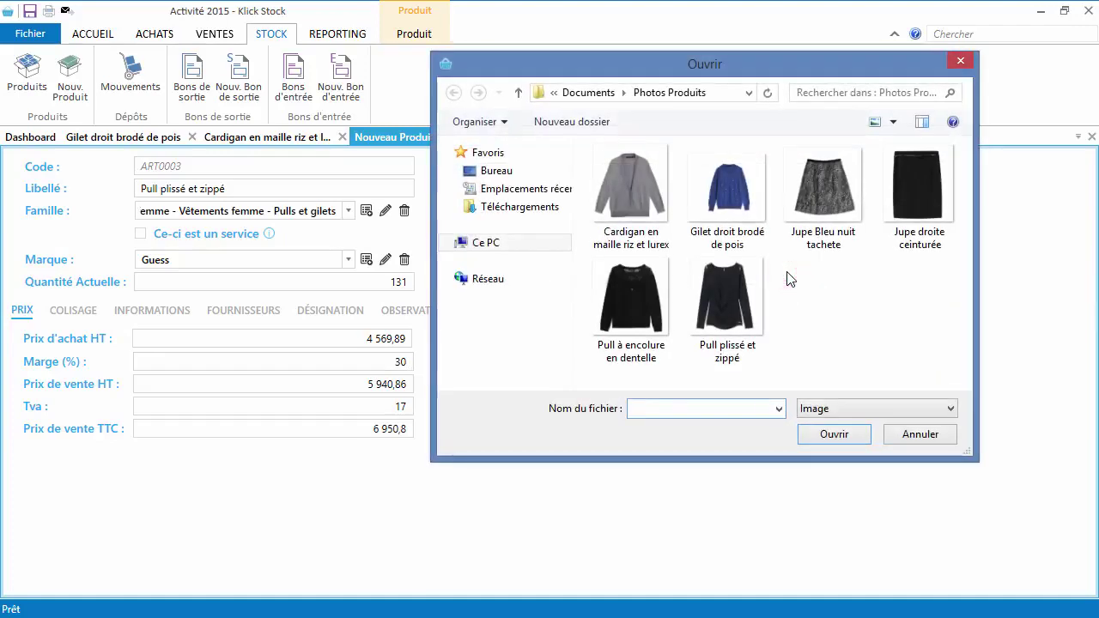
double_click(745, 325)
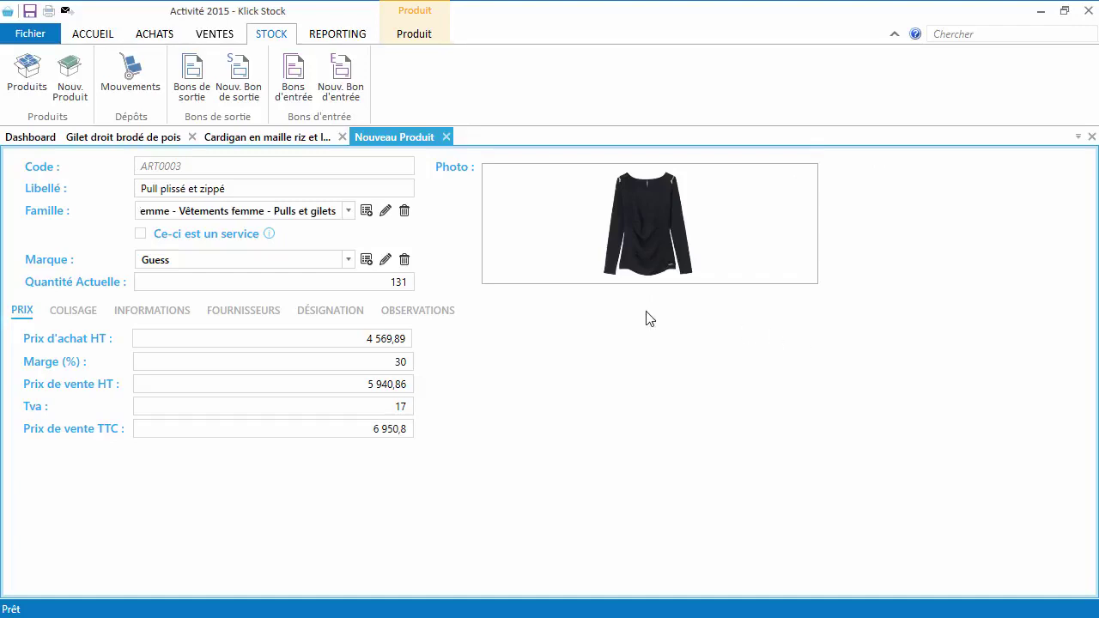
click(29, 12)
Step: Attach the "Cardigan en maille riz et lurex" picture from Photos Produits to the product of that name and save it
click(270, 139)
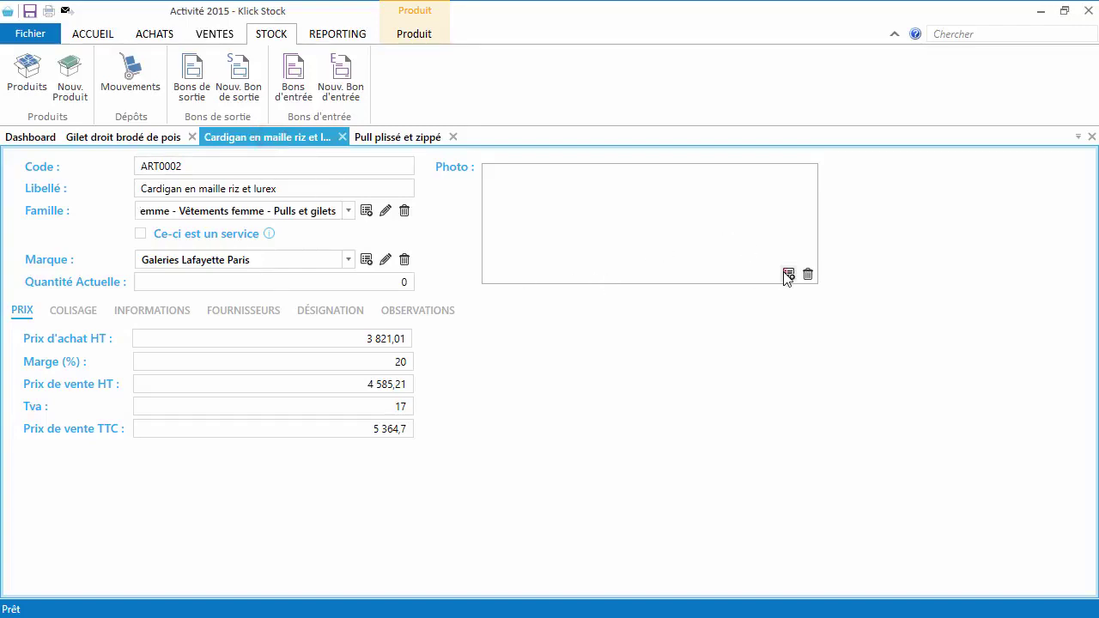
click(788, 274)
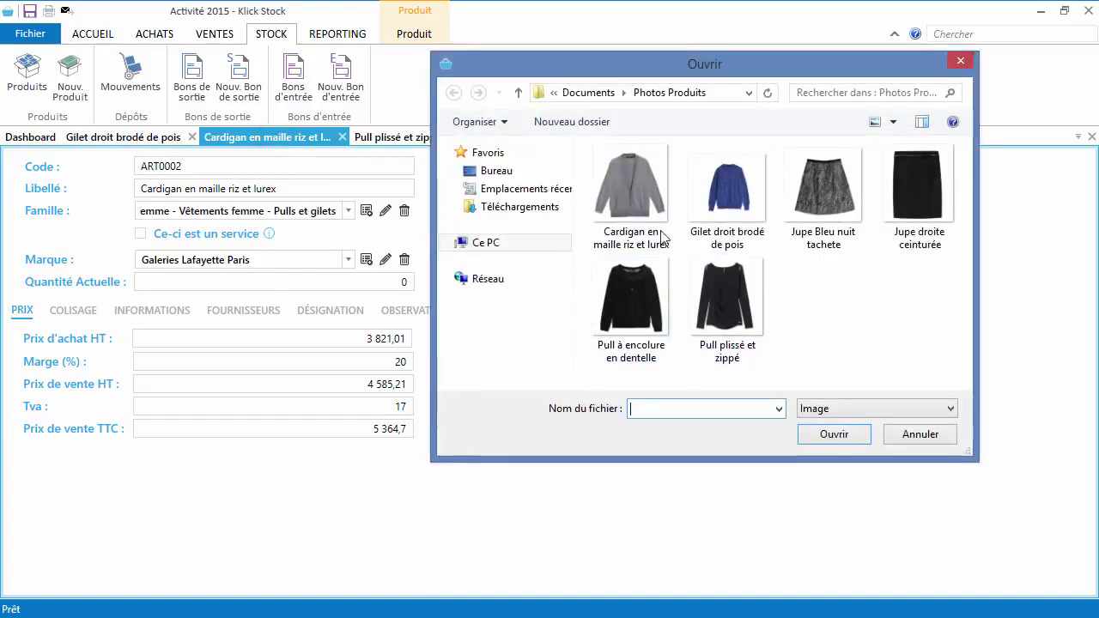
double_click(618, 184)
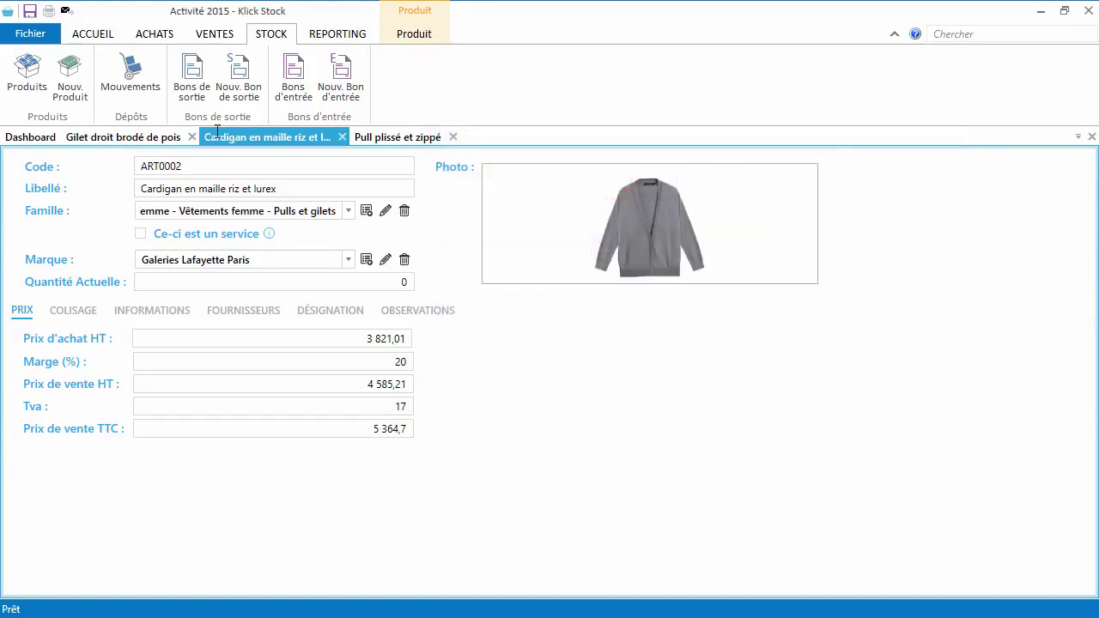
click(29, 10)
Step: Close the three open product records to return to the dashboard
click(1092, 138)
click(1092, 137)
click(1092, 137)
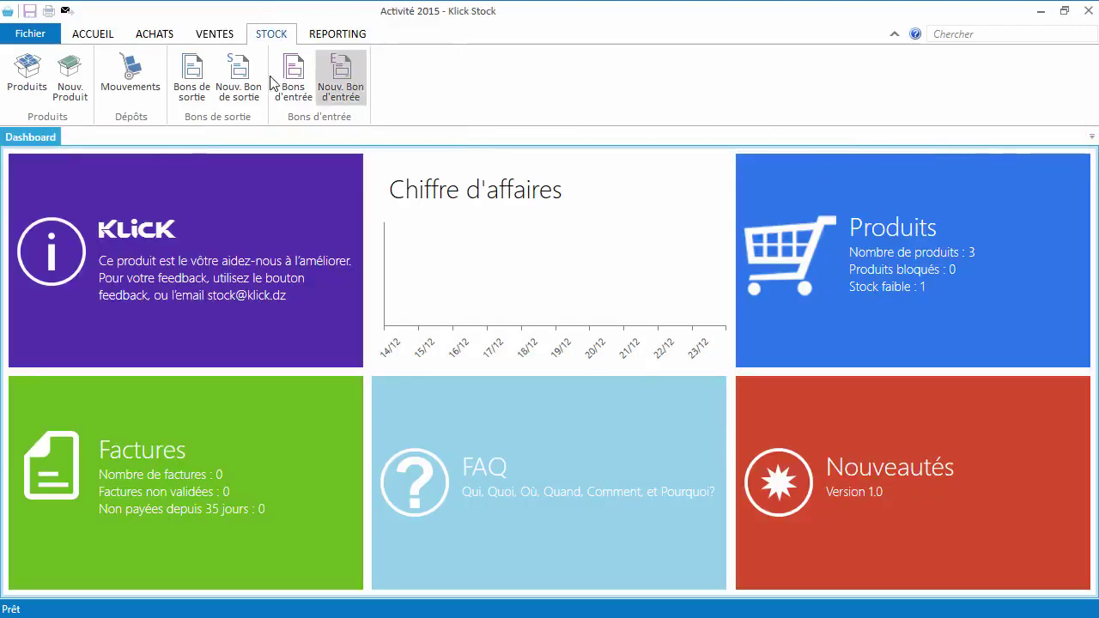
Step: Start a new client record and open the Liste Clients text file in Bloc-notes in place of Liste Produits
click(214, 36)
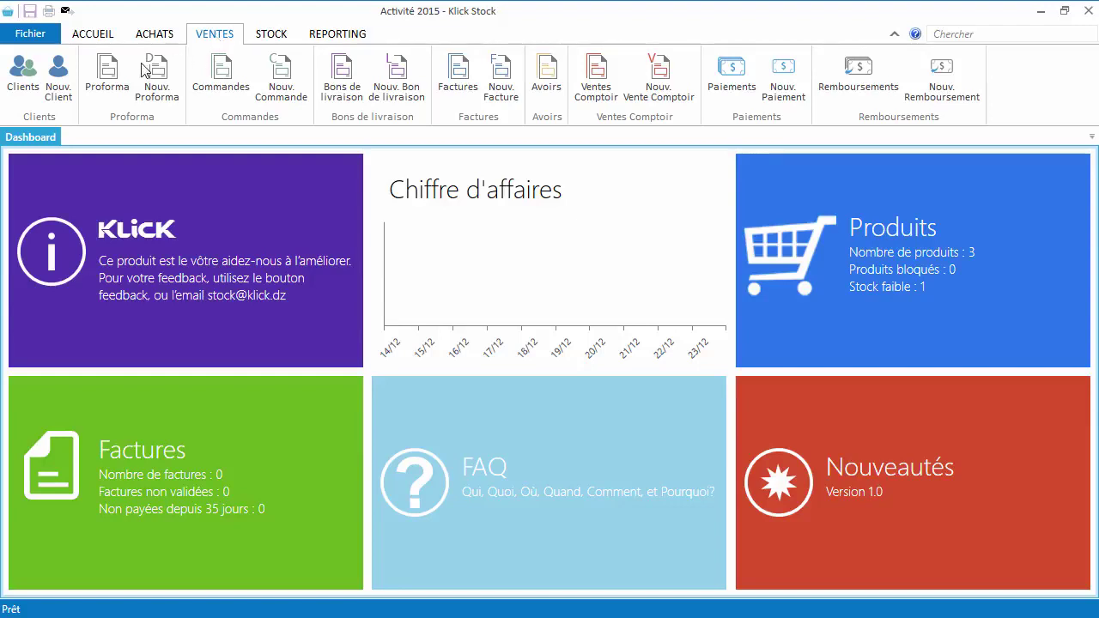
click(66, 76)
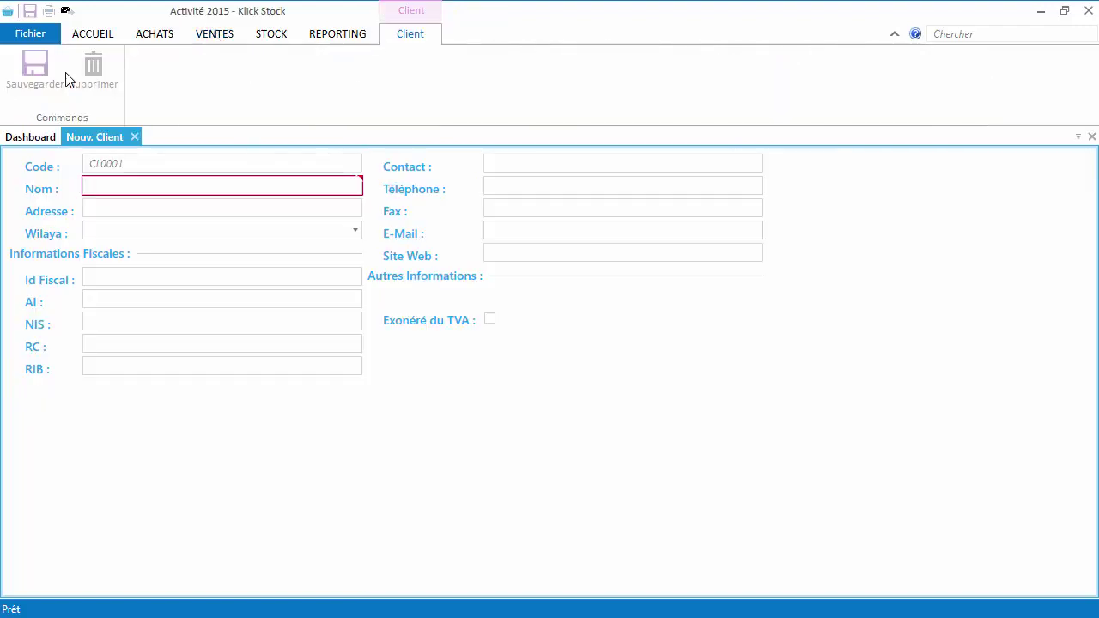
key(alt+Tab)
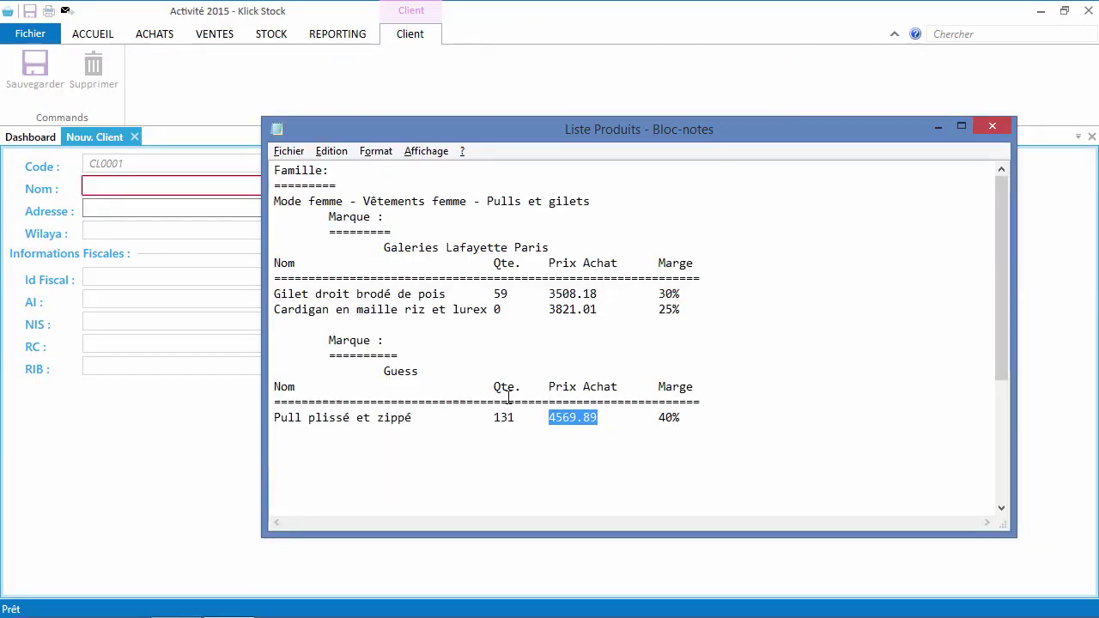
click(287, 151)
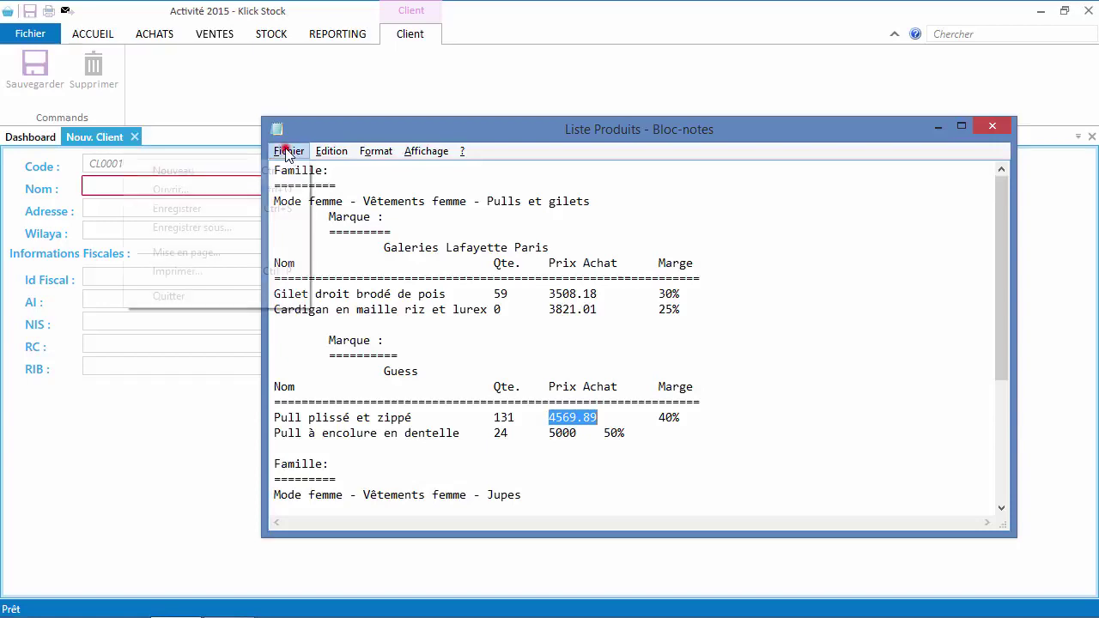
click(234, 188)
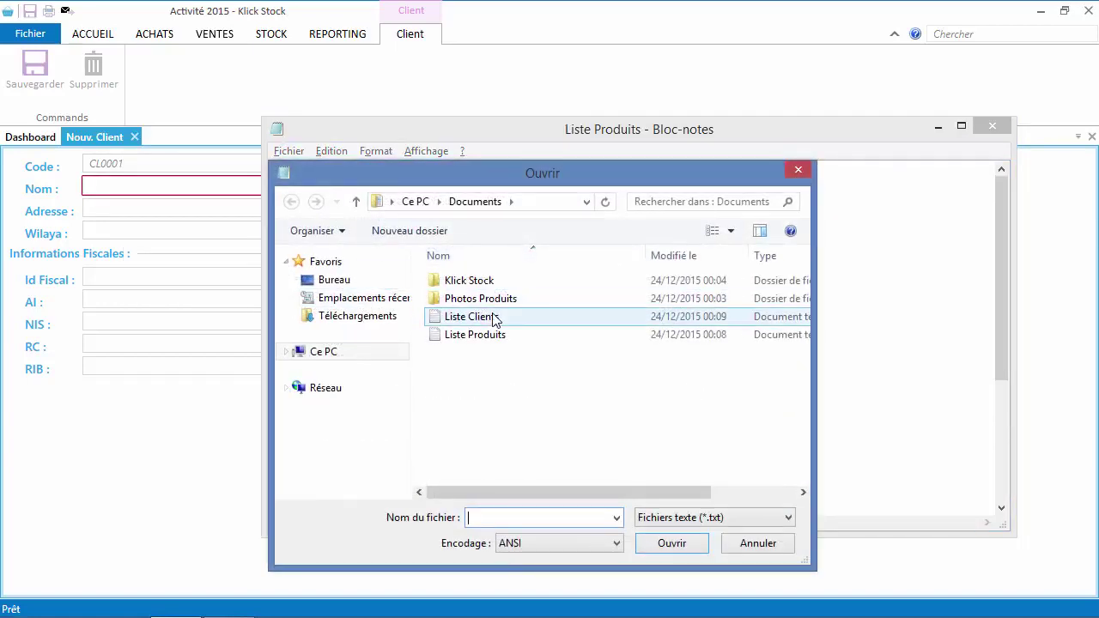
double_click(489, 316)
Step: Set the new client's name to "PRO POMPES,Sarl", copied from Liste Clients
click(375, 201)
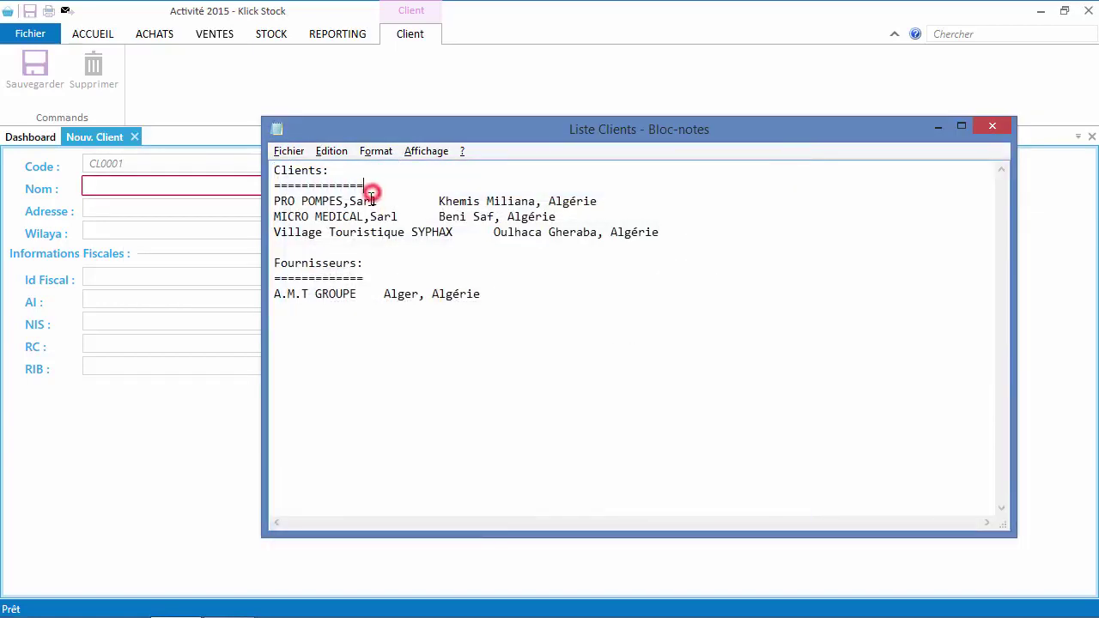
drag(377, 204, 275, 203)
key(ctrl+c)
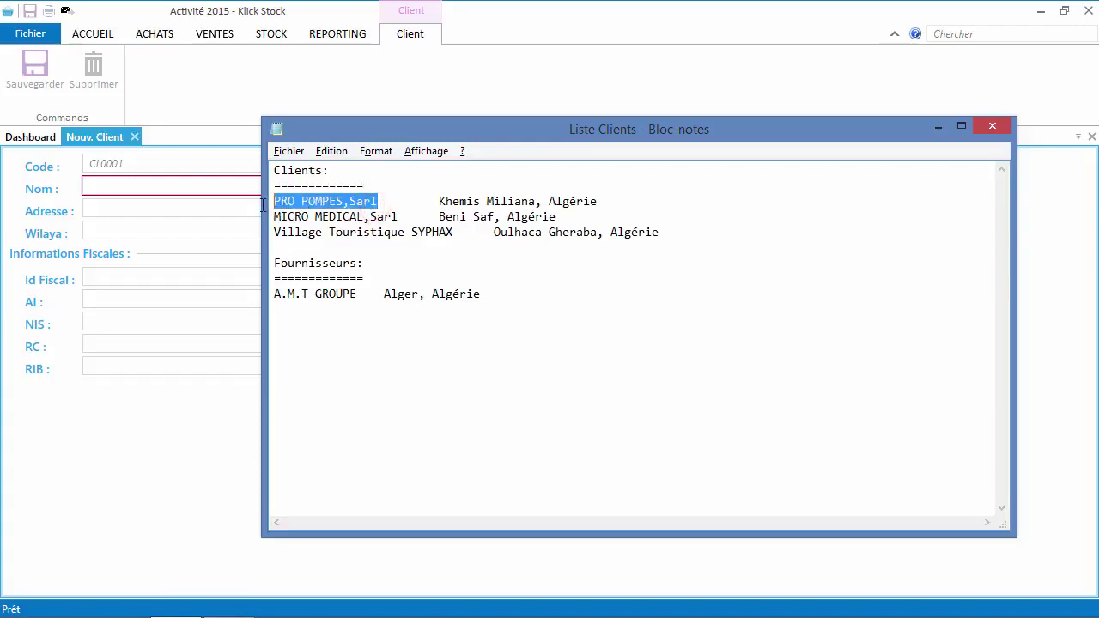
click(193, 183)
key(ctrl+v)
Step: Copy the address of PRO POMPES,Sarl from Liste Clients into the client's address and save the client
key(alt+Tab)
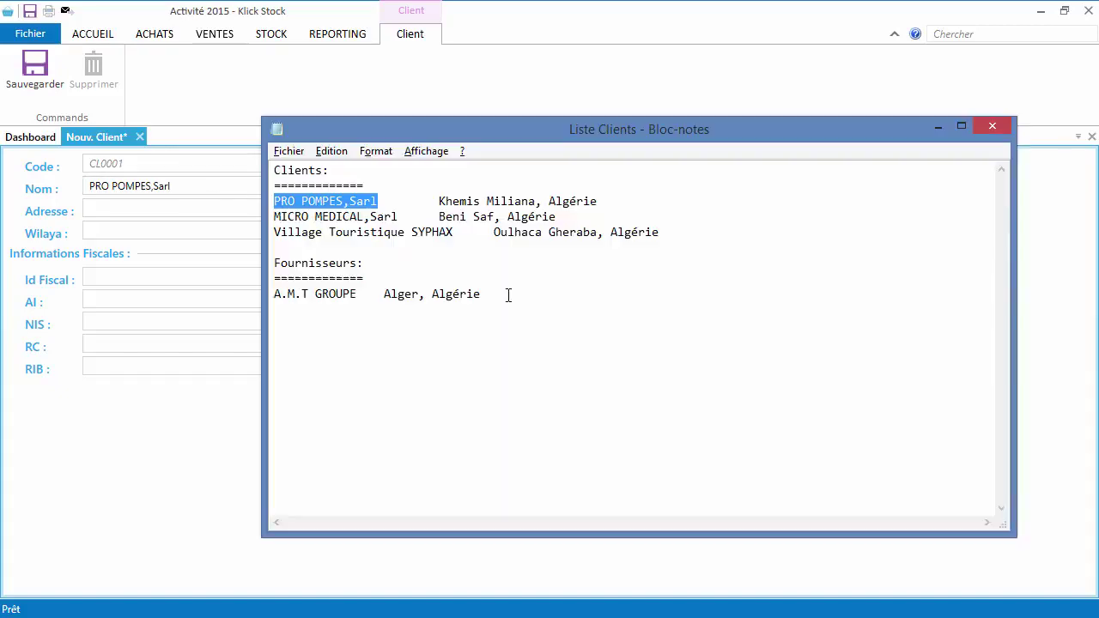
drag(441, 201, 656, 199)
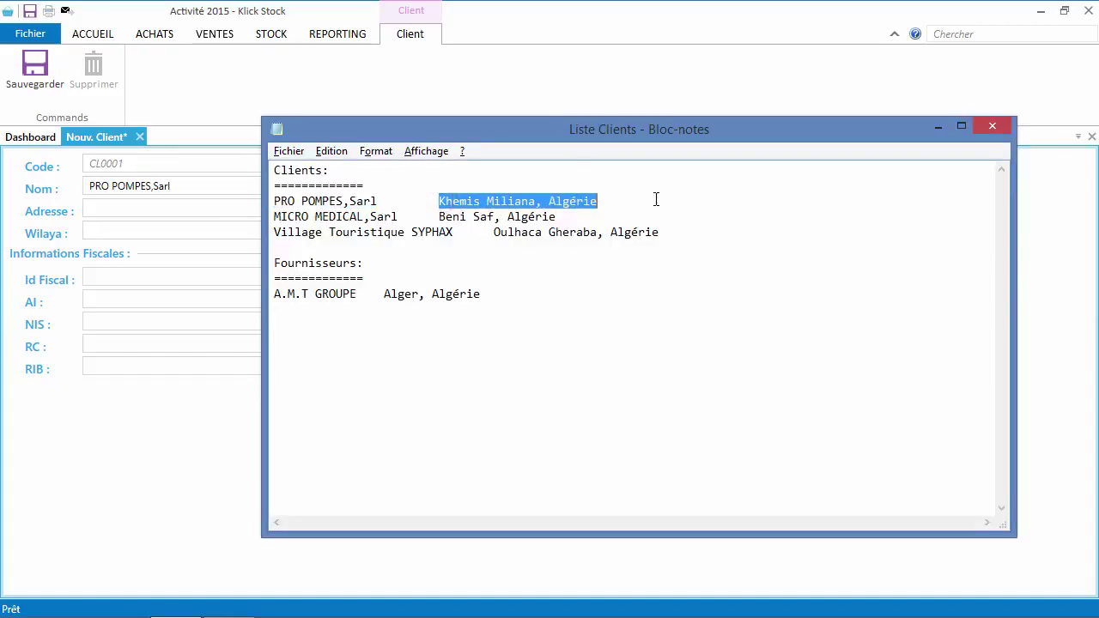
key(ctrl+c)
click(157, 210)
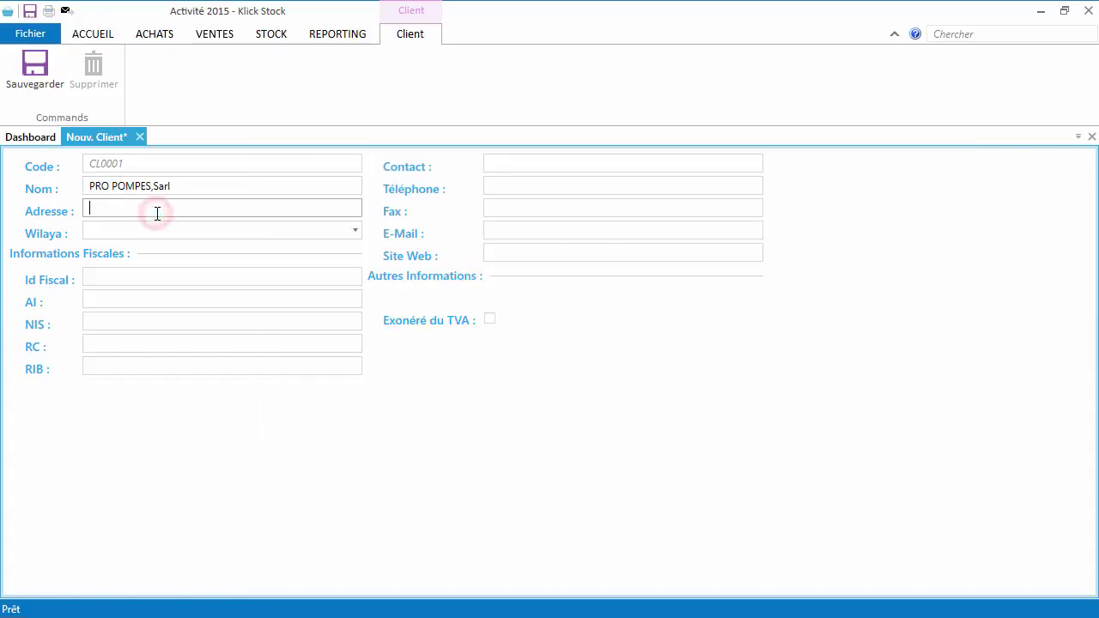
key(ctrl+v)
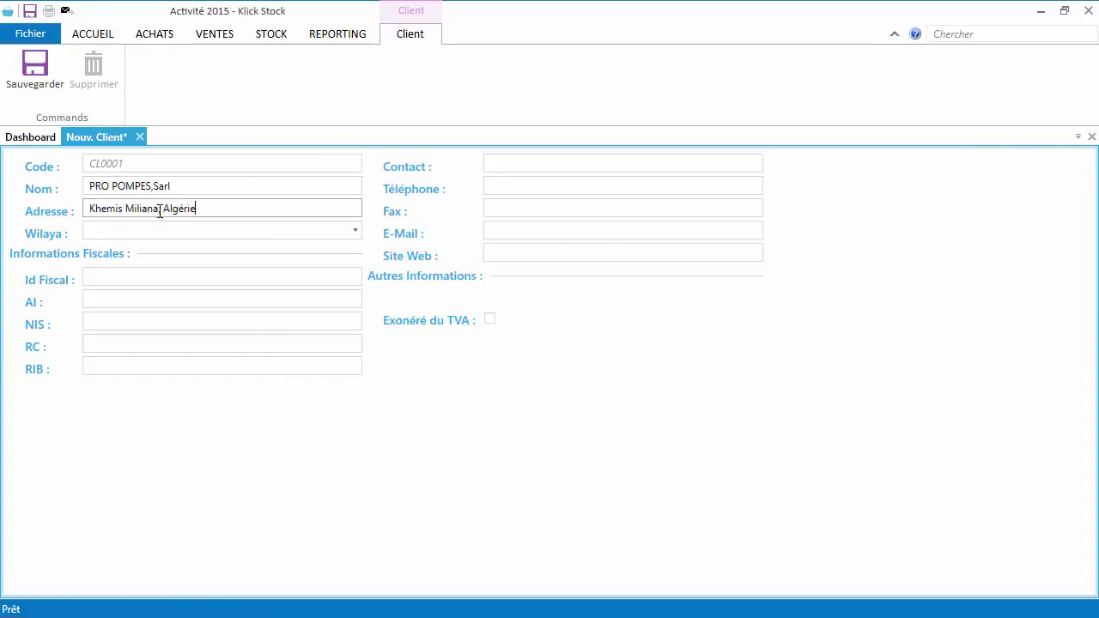
click(35, 81)
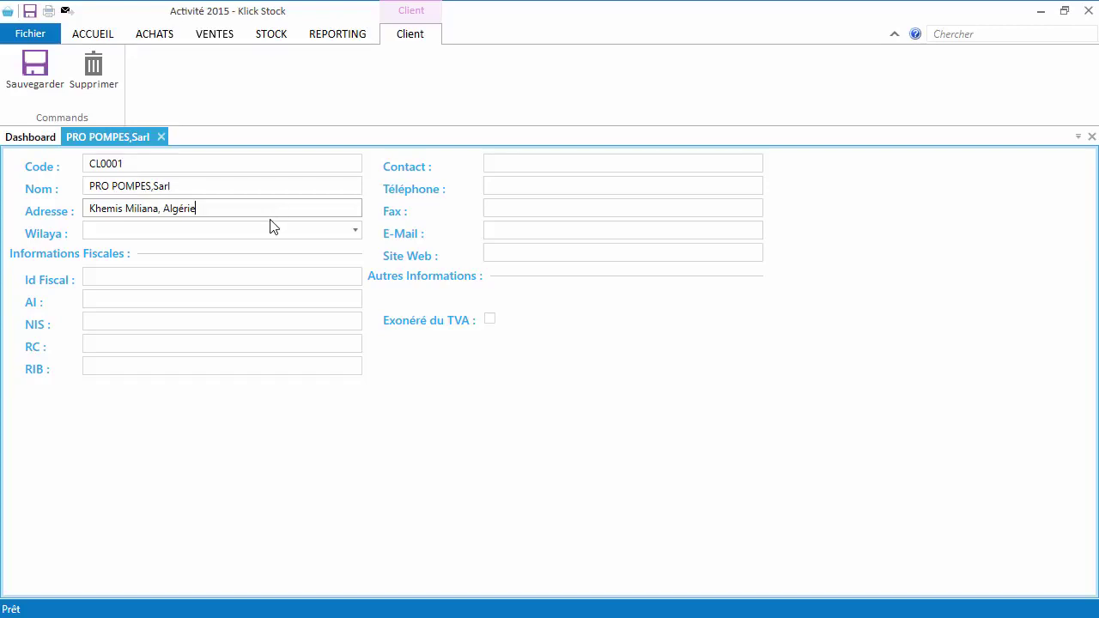
Step: Create a new supplier record named "A.M.T GROUPE", copying the name from the Fournisseurs section of Liste Clients
click(208, 34)
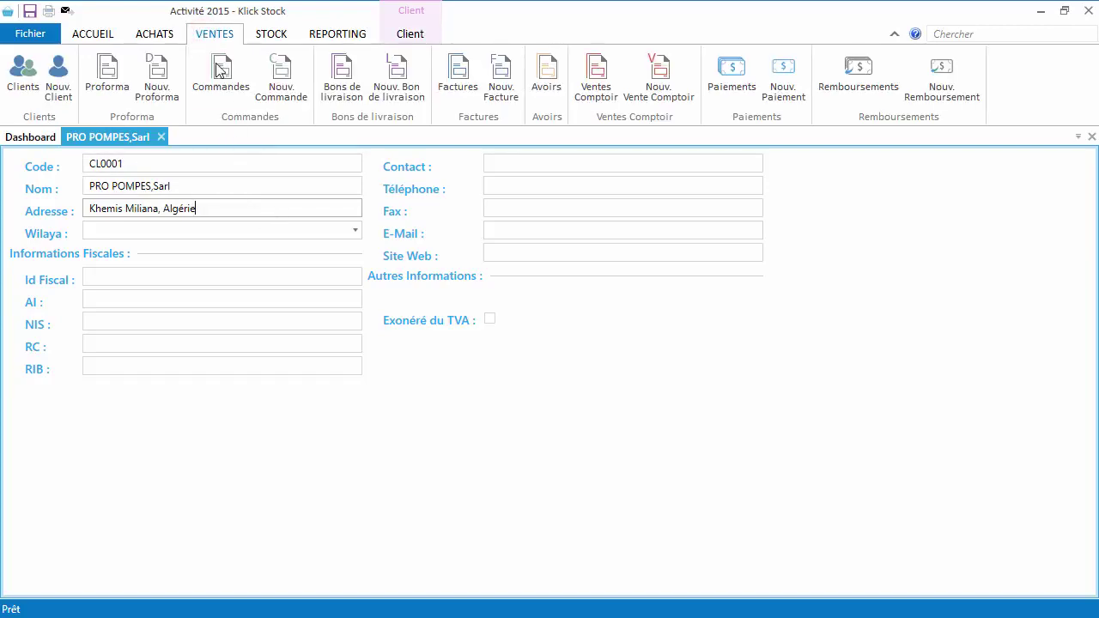
click(170, 38)
click(89, 75)
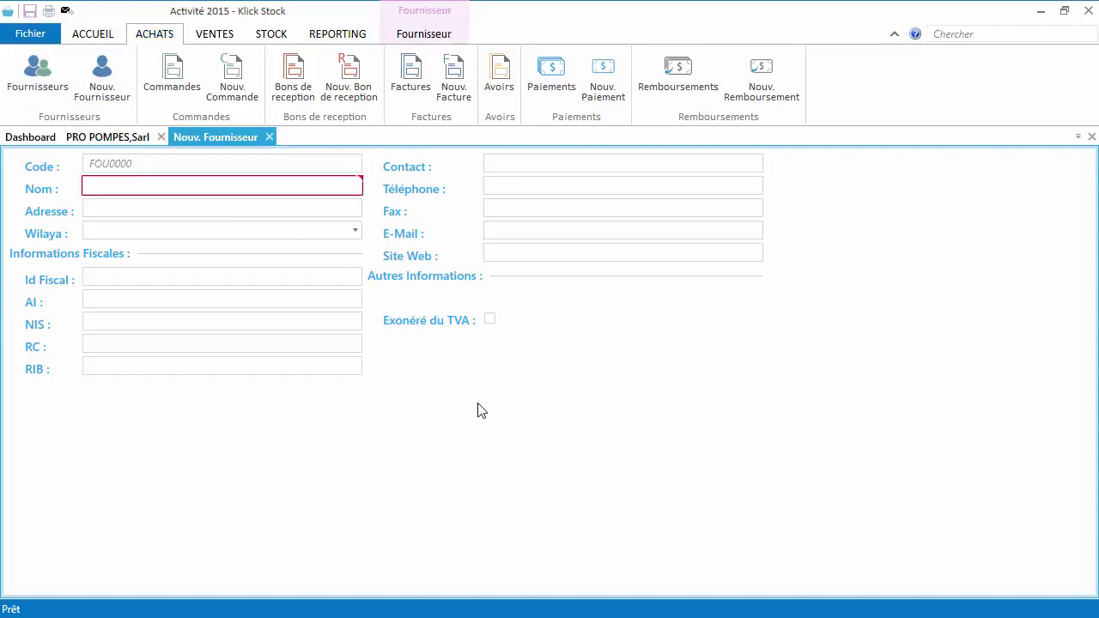
key(alt+Tab)
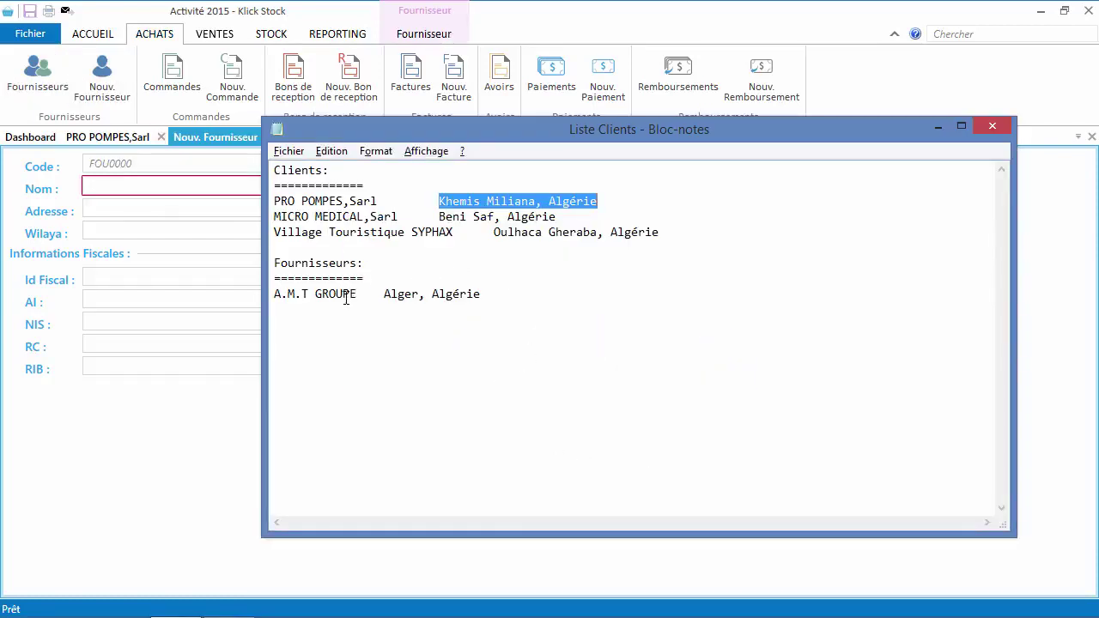
drag(356, 296, 257, 289)
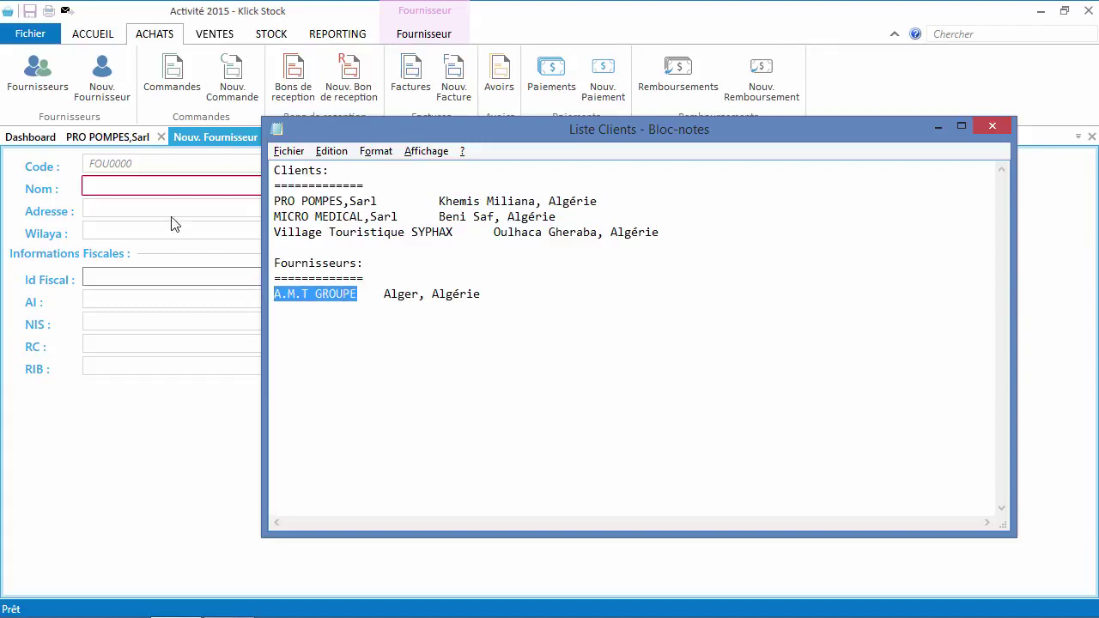
click(162, 184)
key(ctrl+v)
Step: Copy the address of A.M.T GROUPE from Liste Clients into the supplier's address and save the supplier
key(alt+Tab)
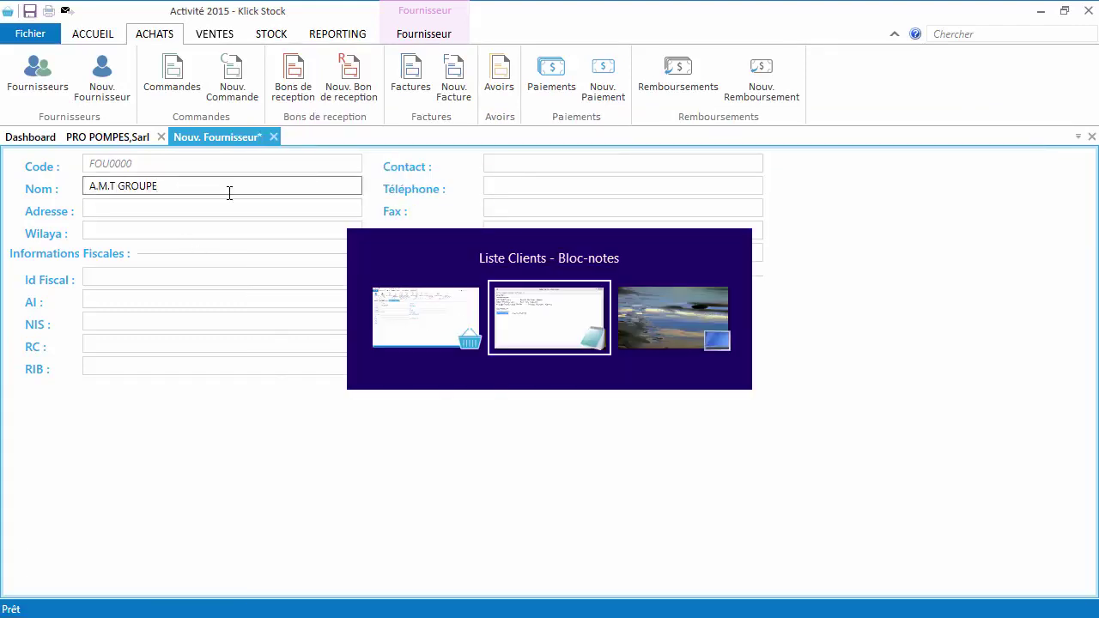
drag(484, 294, 385, 296)
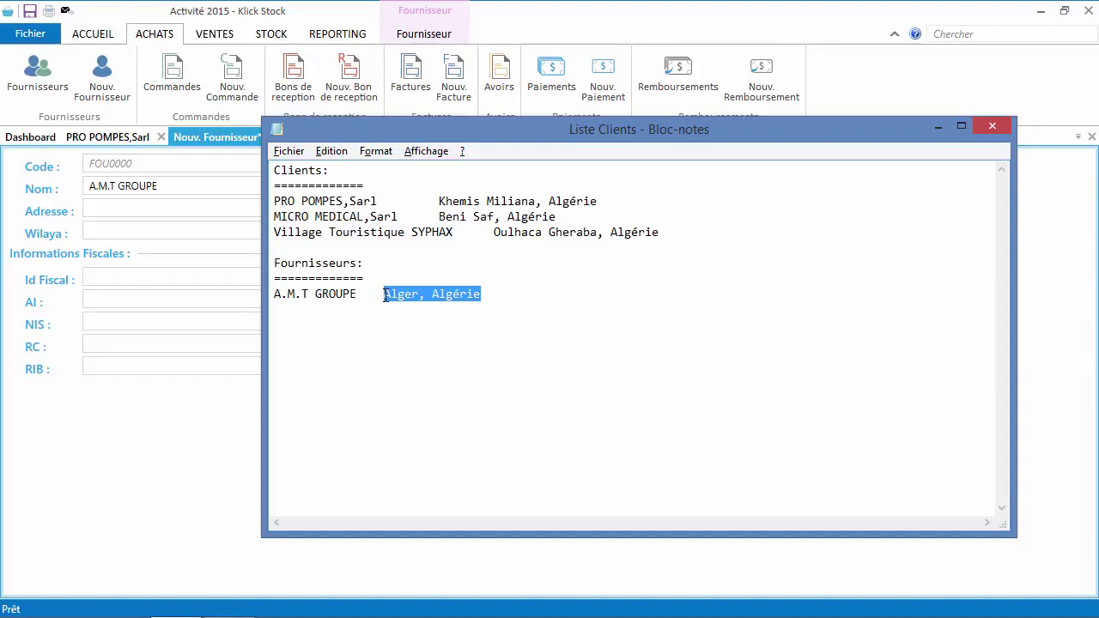
key(ctrl+c)
click(181, 209)
key(ctrl+v)
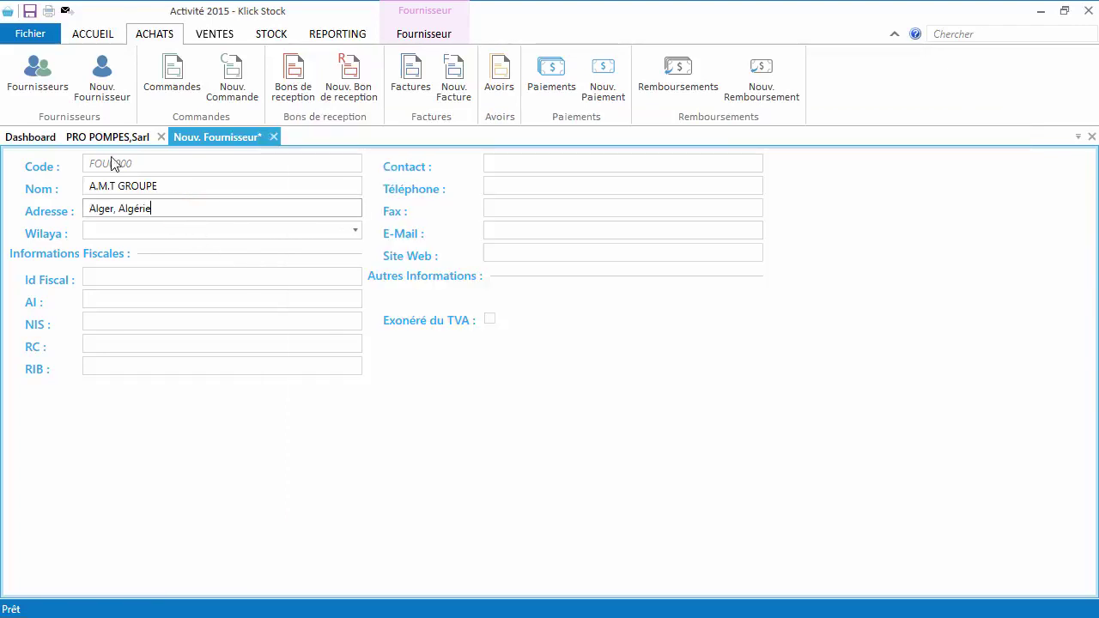
click(425, 35)
click(37, 66)
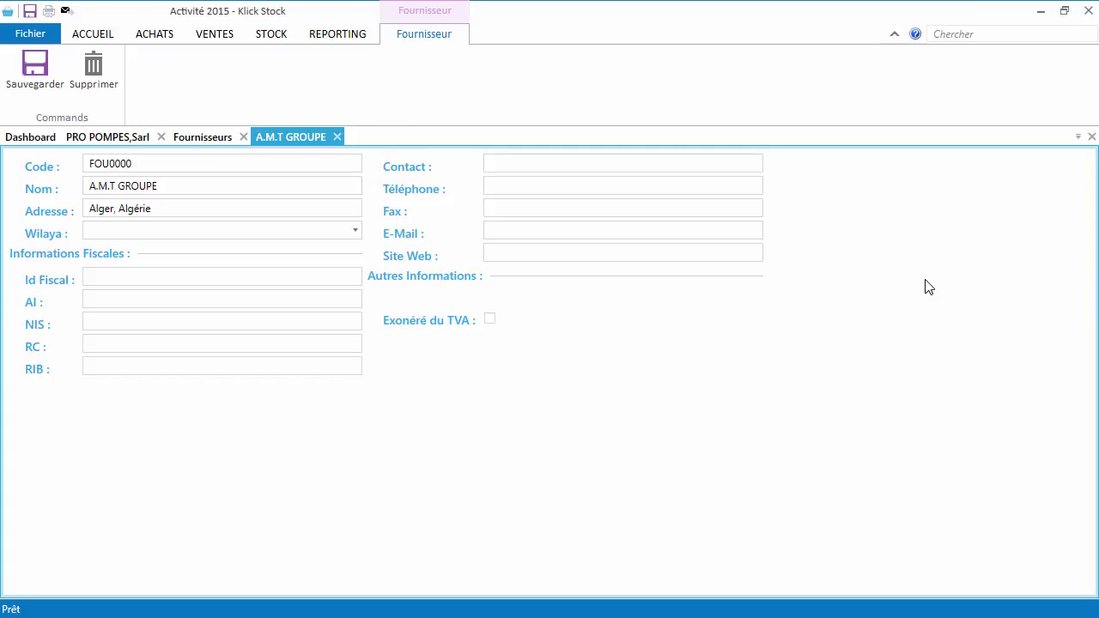
Step: Open the dossier "Exemple Produits & Clients" and display its product list
click(26, 34)
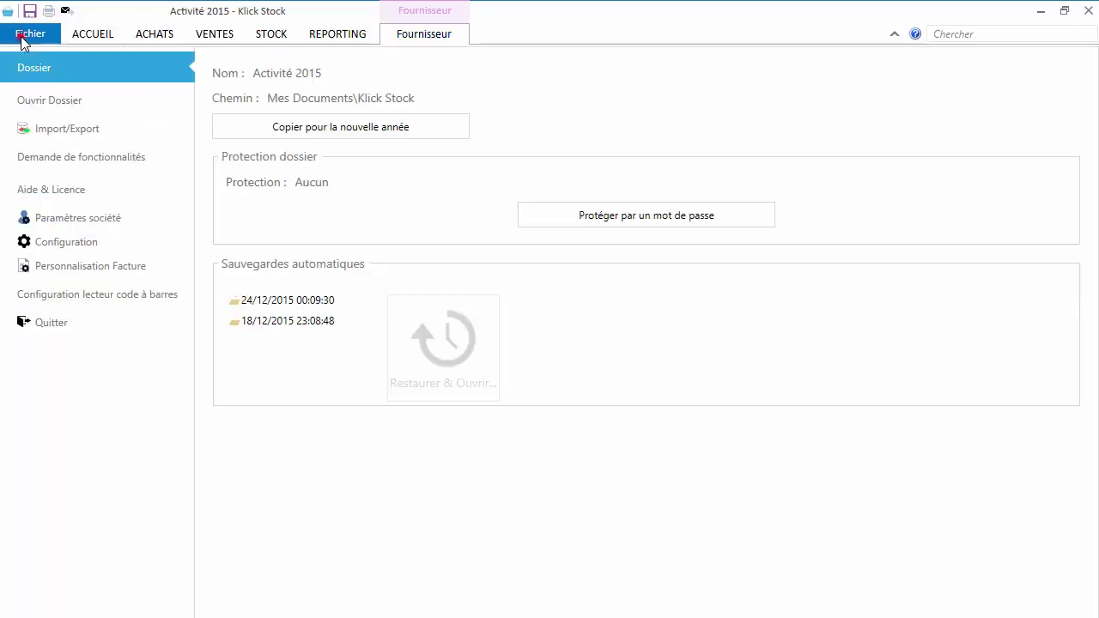
click(61, 102)
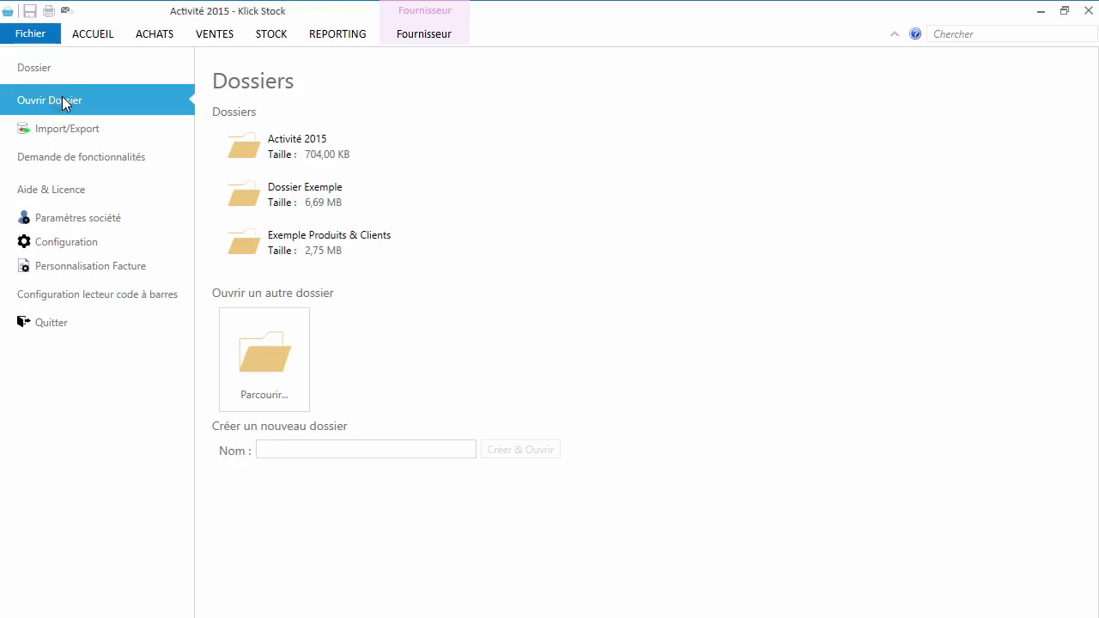
click(322, 243)
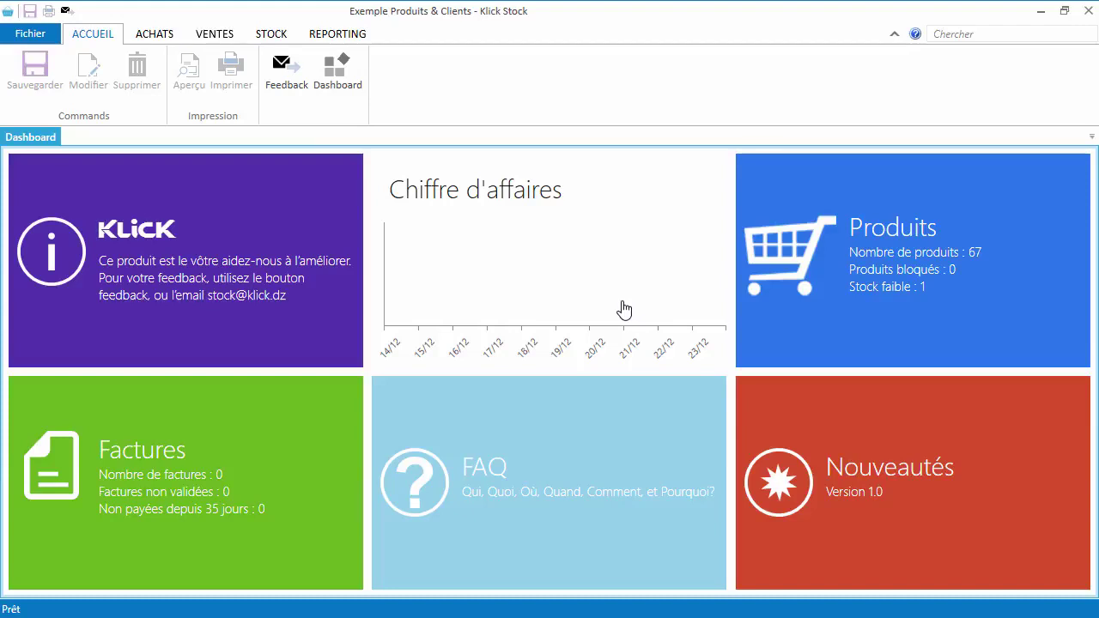
click(272, 32)
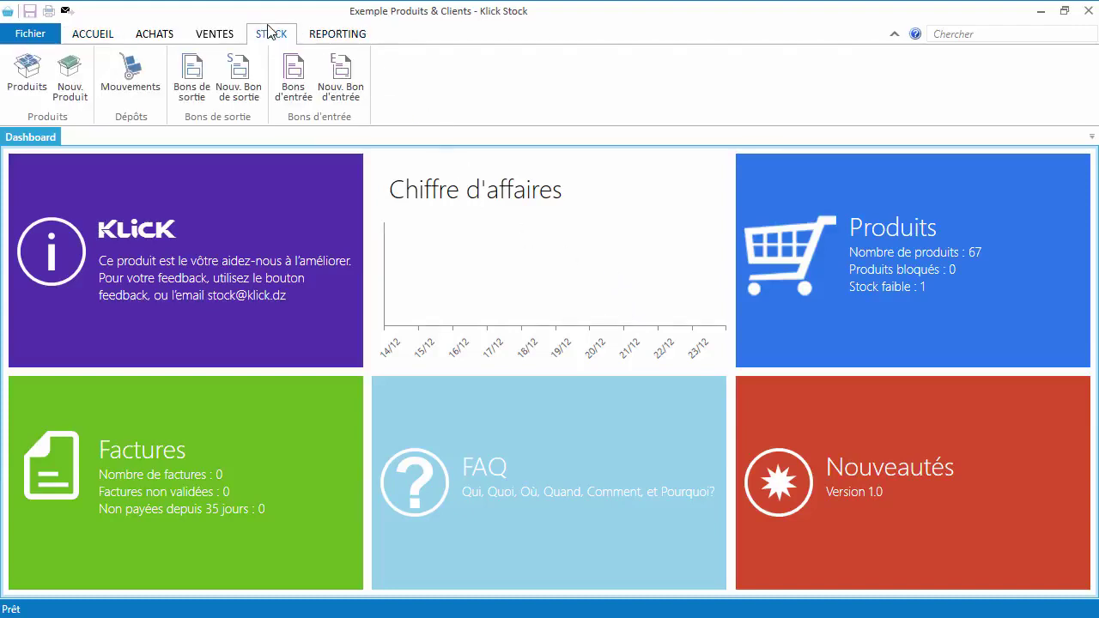
click(24, 85)
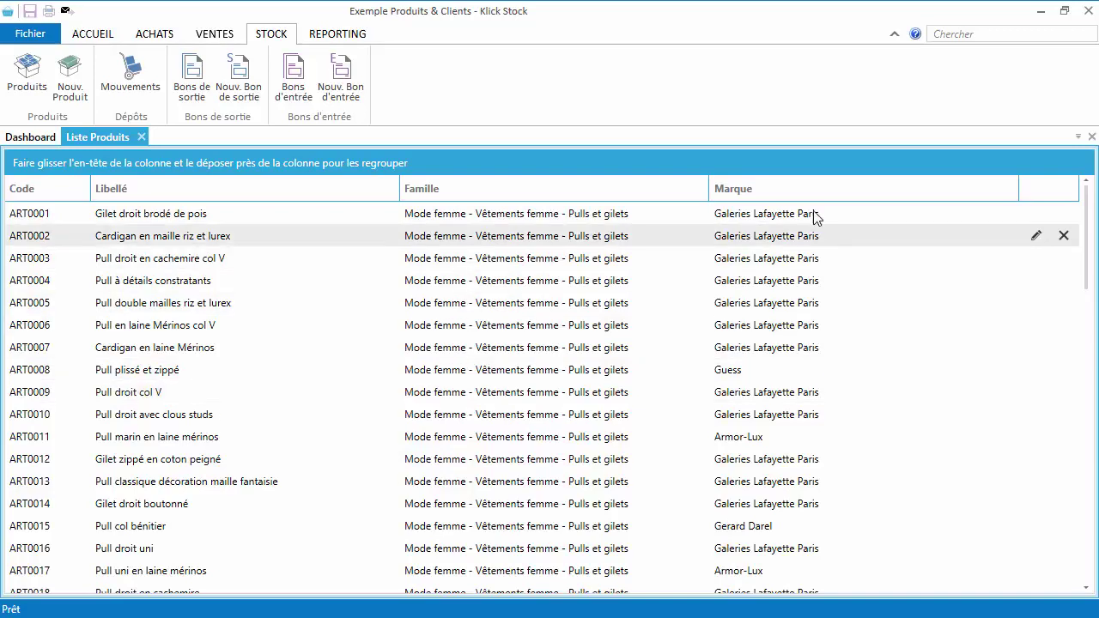
Step: Search the product list for "jean" and clear the search
click(951, 35)
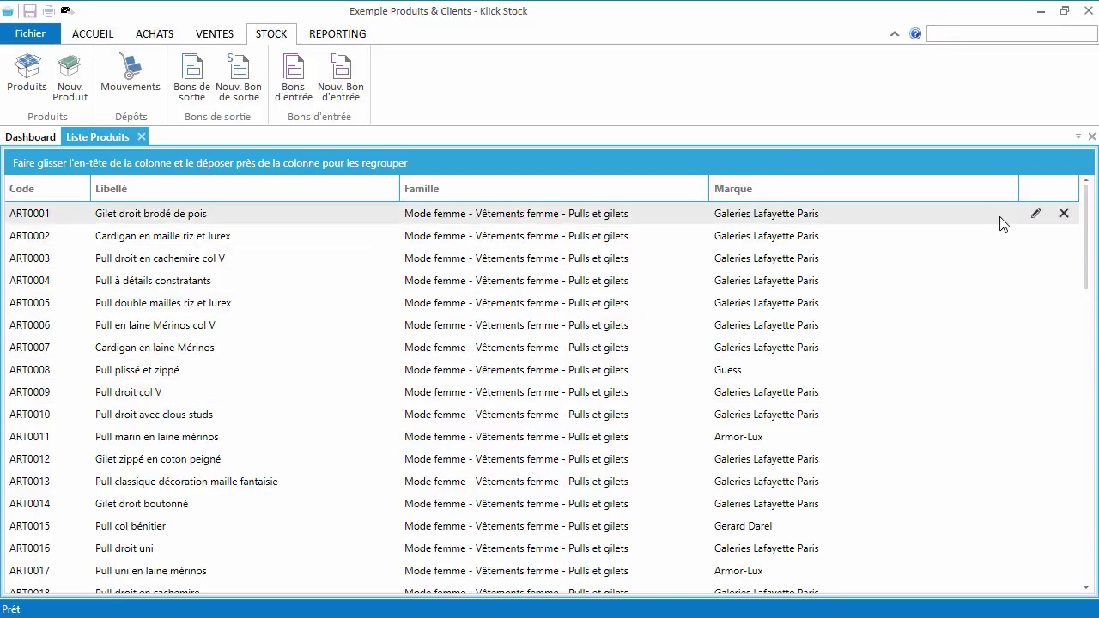
text(jean)
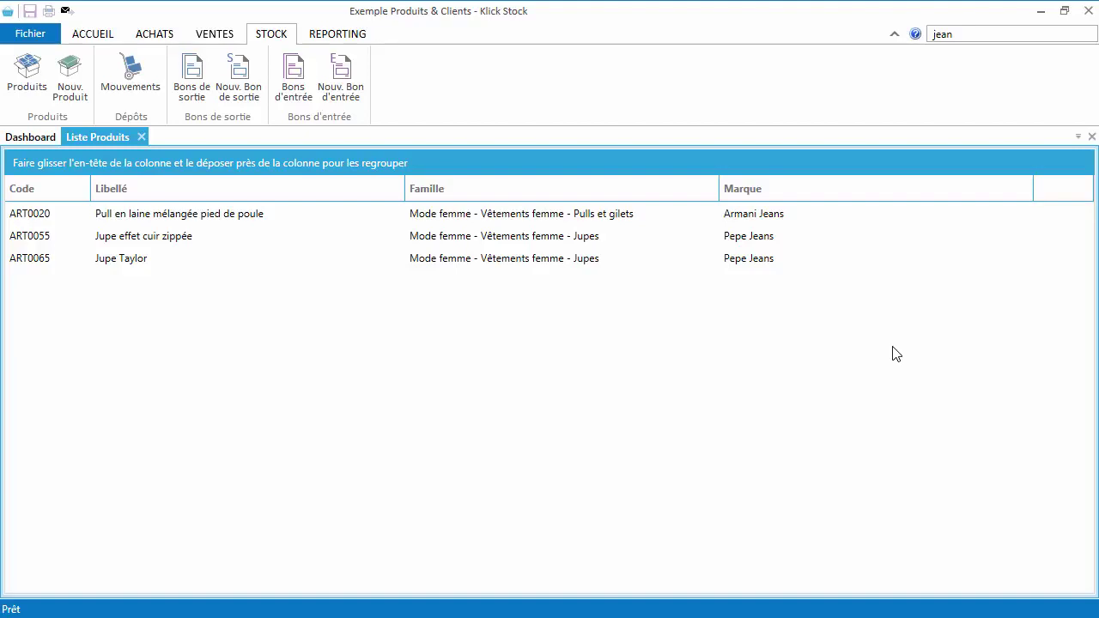
key(BackSpace)
key(BackSpace)
key(BackSpace)
key(BackSpace)
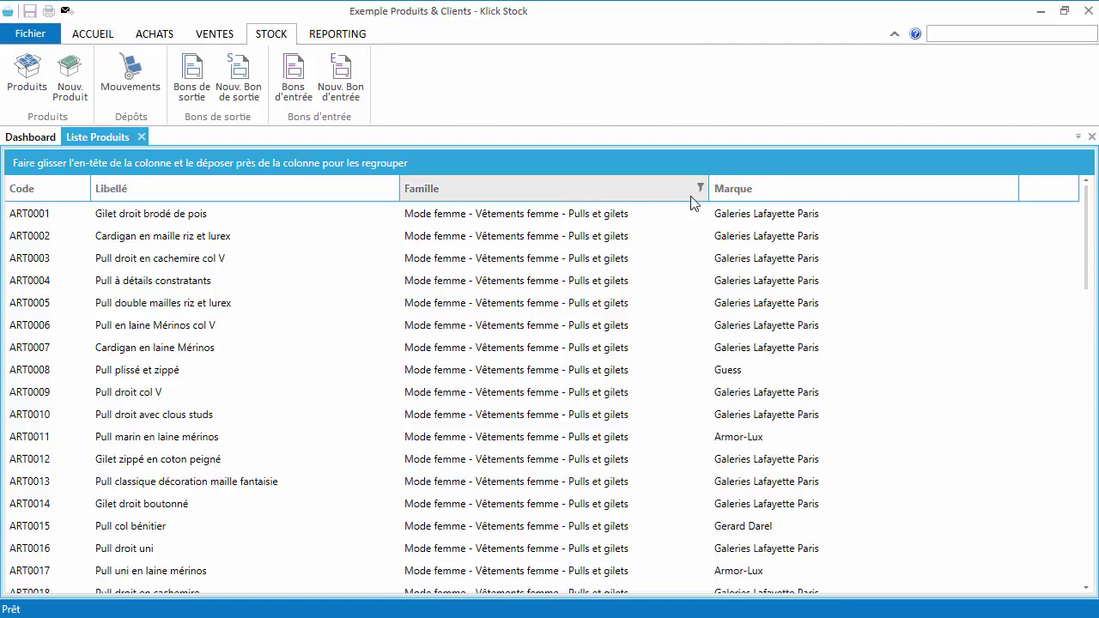
Step: Filter the product list by the brands Armor-Lux, Desigual and Galeries Lafayette Paris
click(1010, 186)
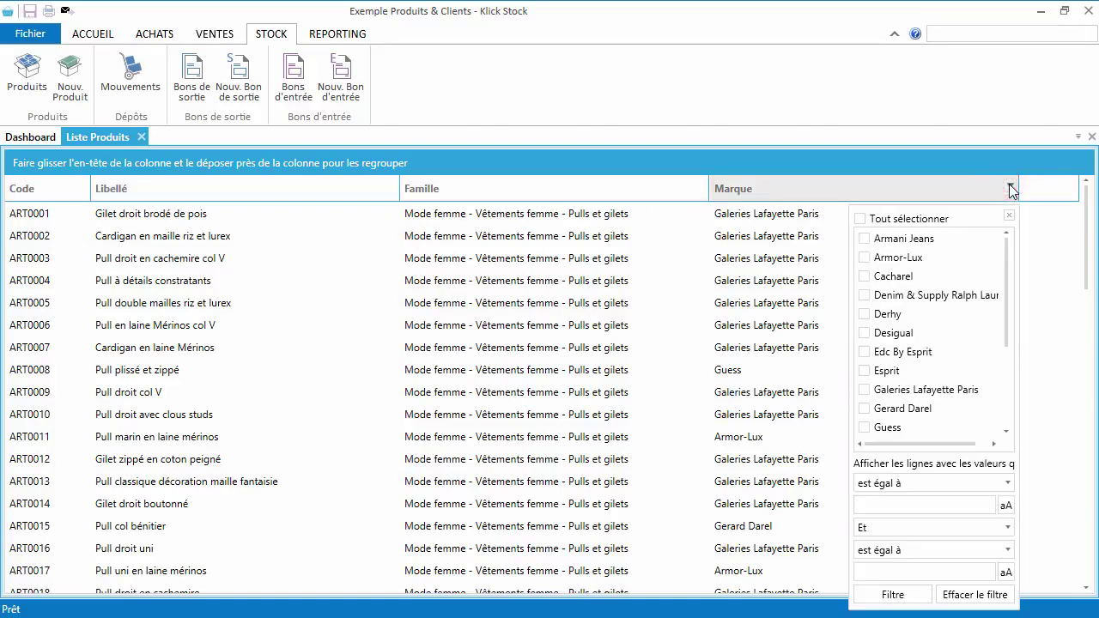
click(883, 258)
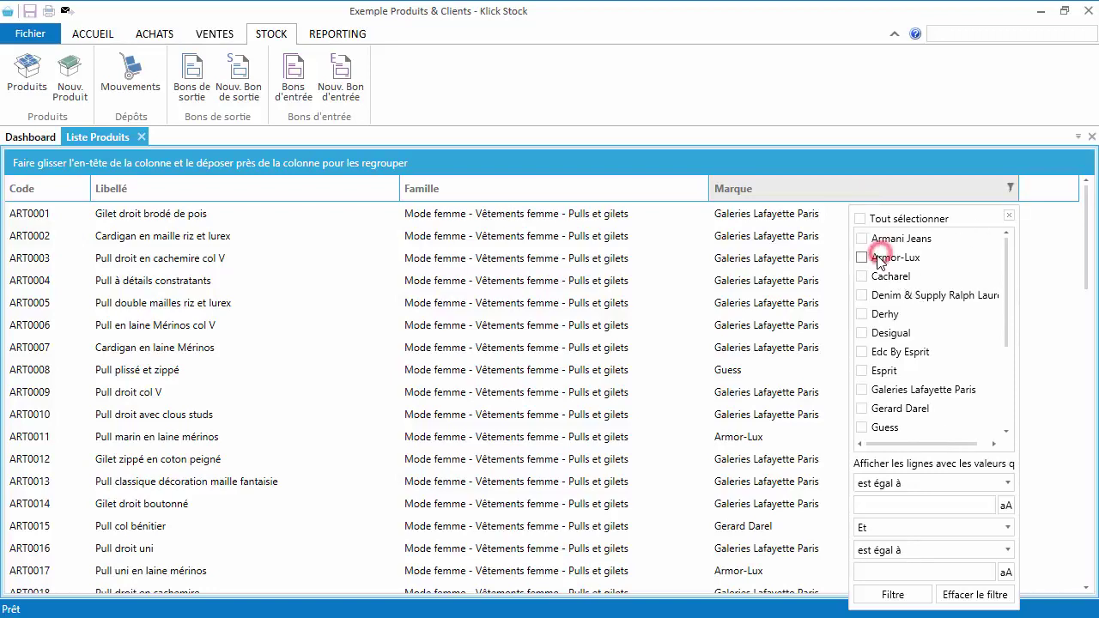
click(863, 334)
click(863, 391)
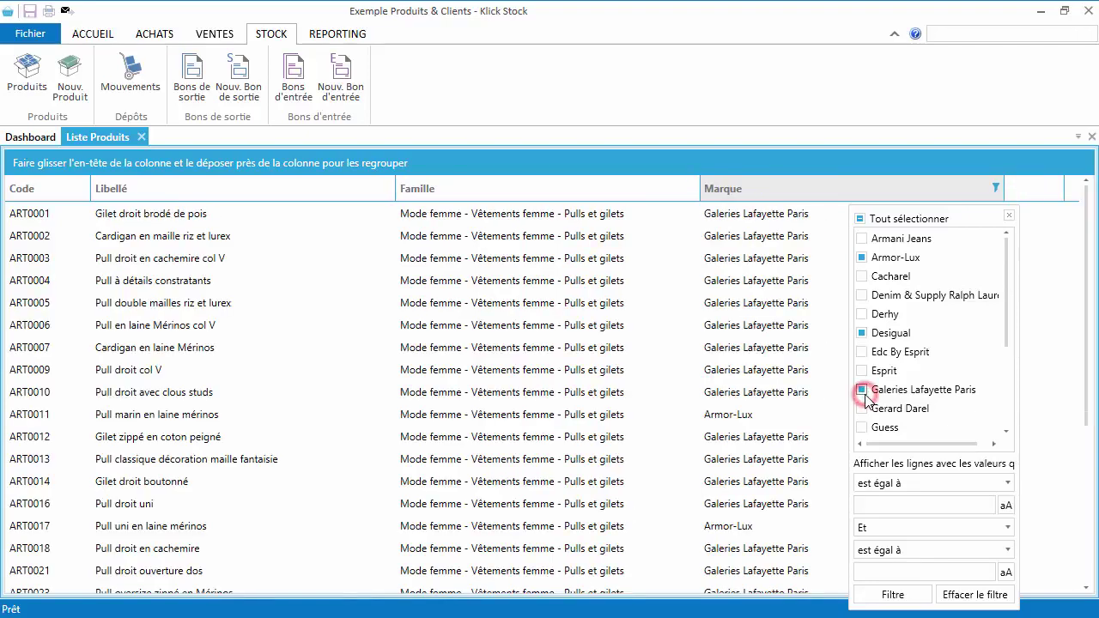
Step: Replace Galeries Lafayette Paris with Gerard Darel in the brand filter of the product list
click(862, 391)
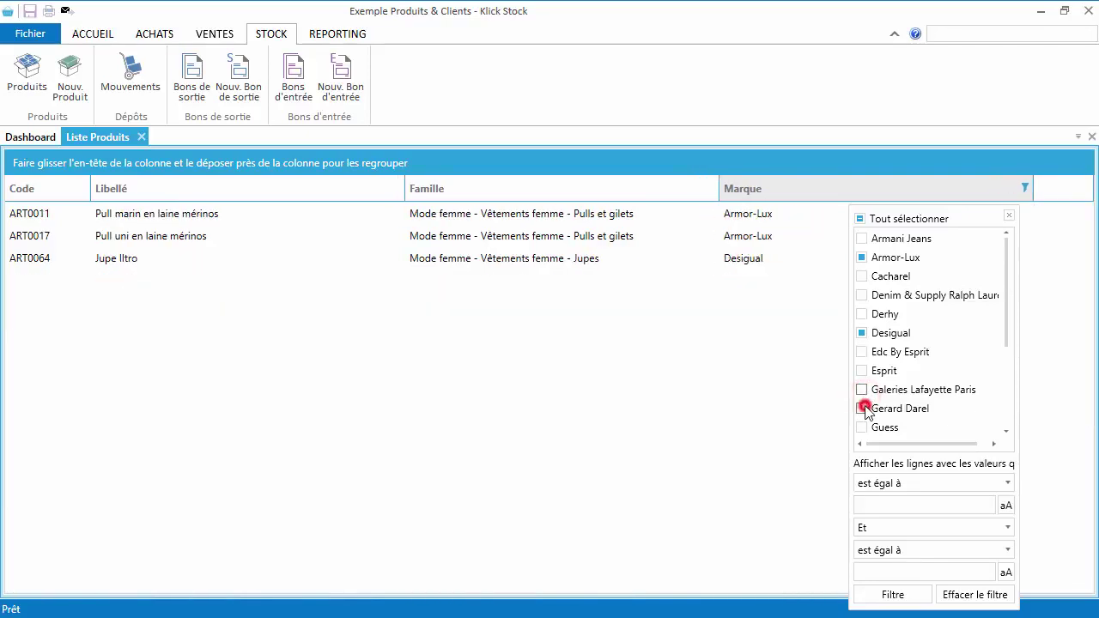
click(863, 409)
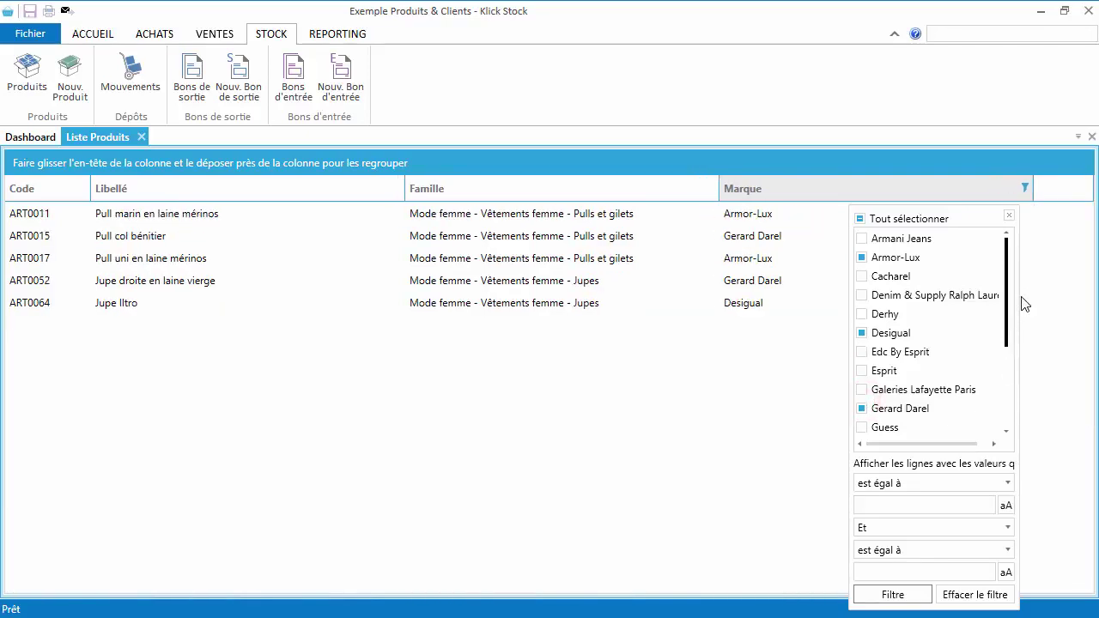
click(1008, 215)
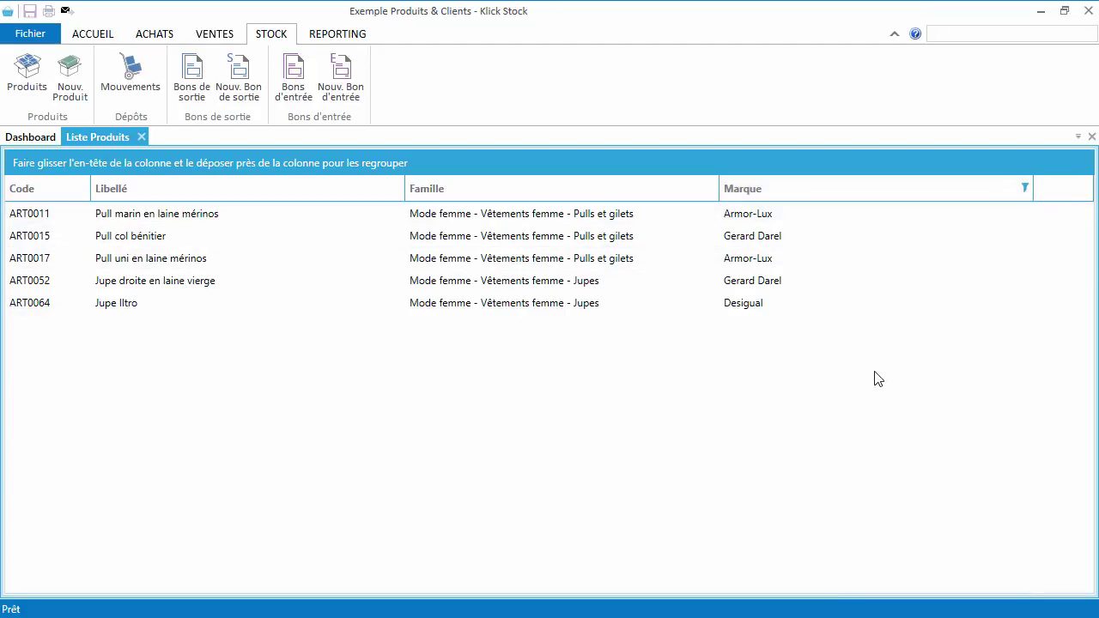
Step: Clear the brand filter to display all products again
click(1025, 188)
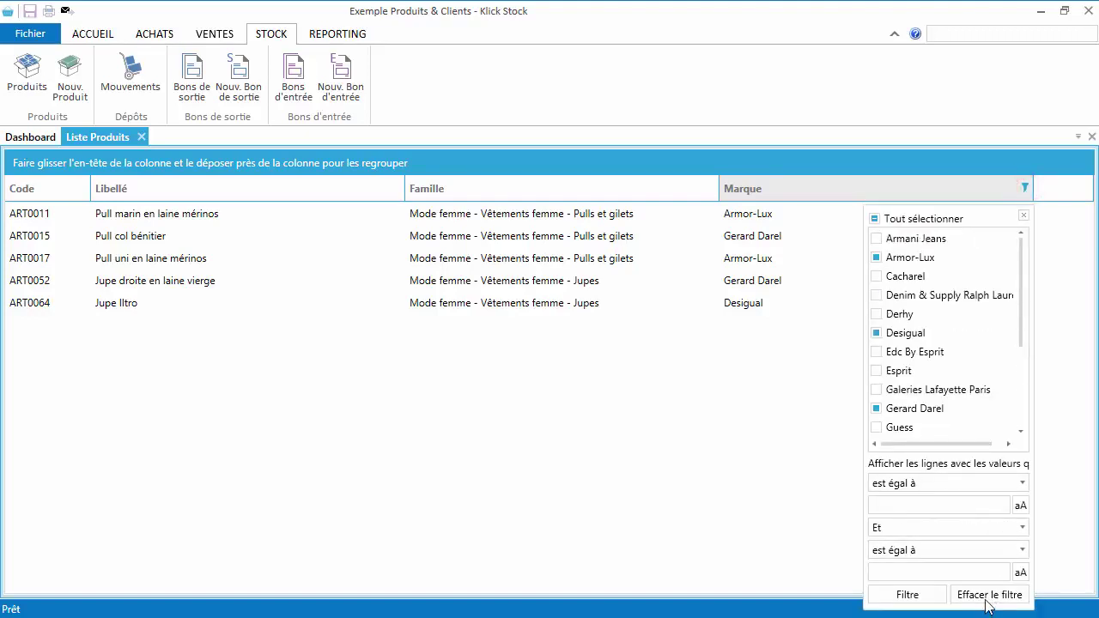
click(987, 594)
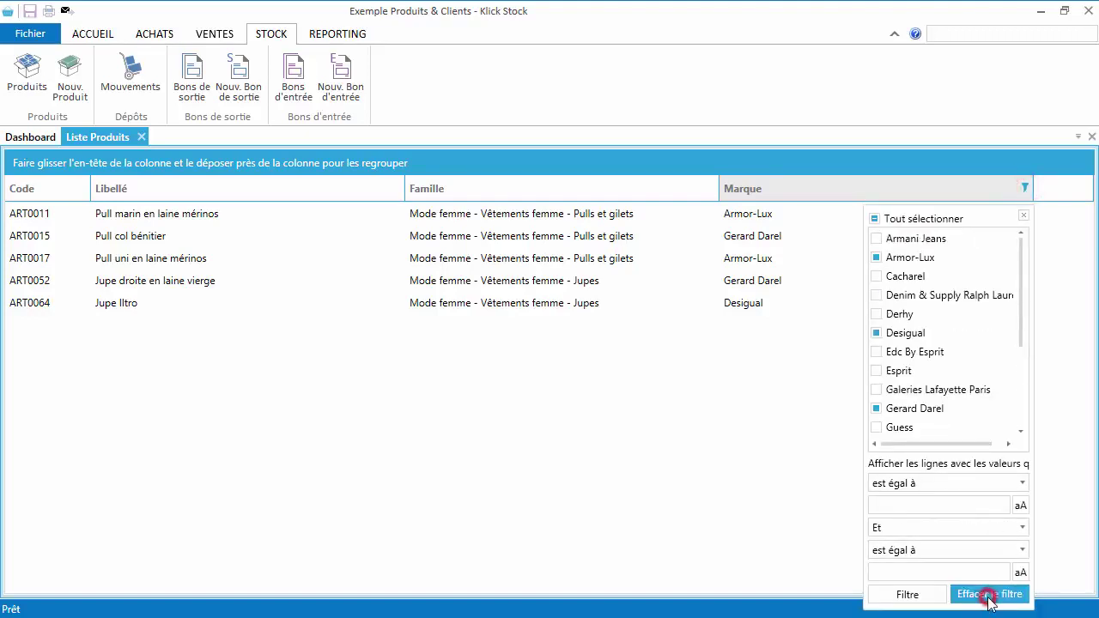
click(1022, 215)
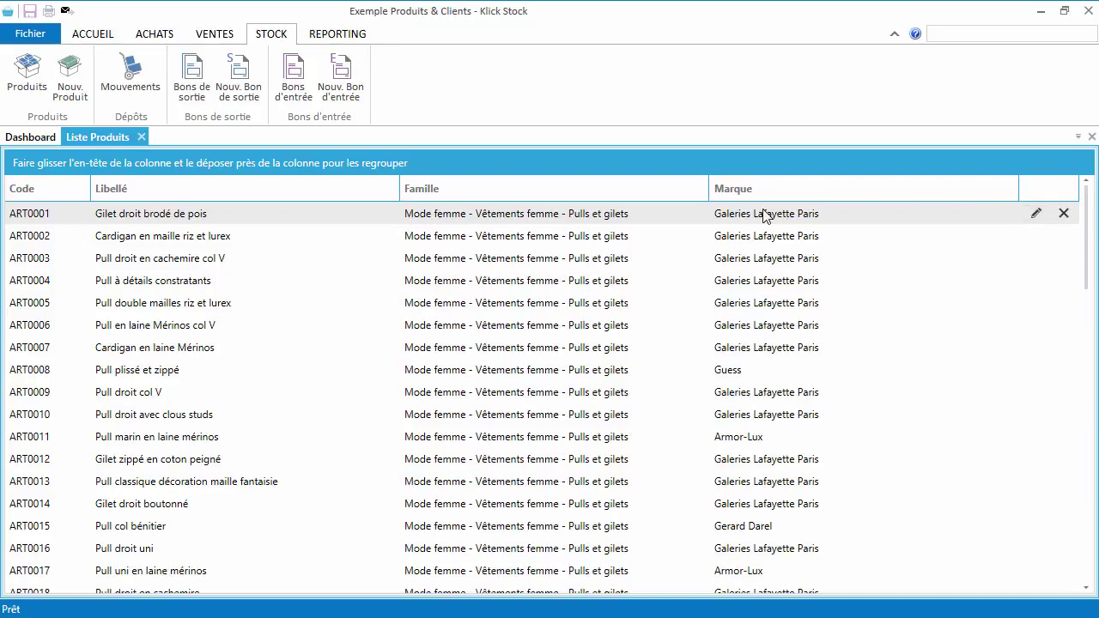
Step: Group the product list by Marque to view the Armani Jeans and Armor-Lux products, and remove the grouping
drag(748, 185, 431, 165)
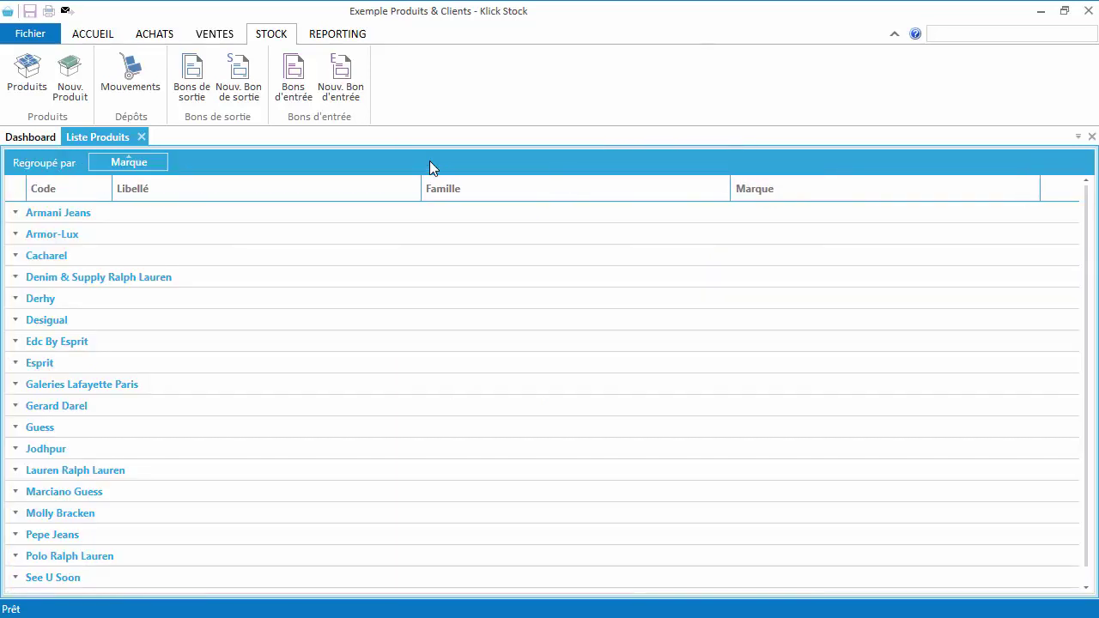
click(10, 215)
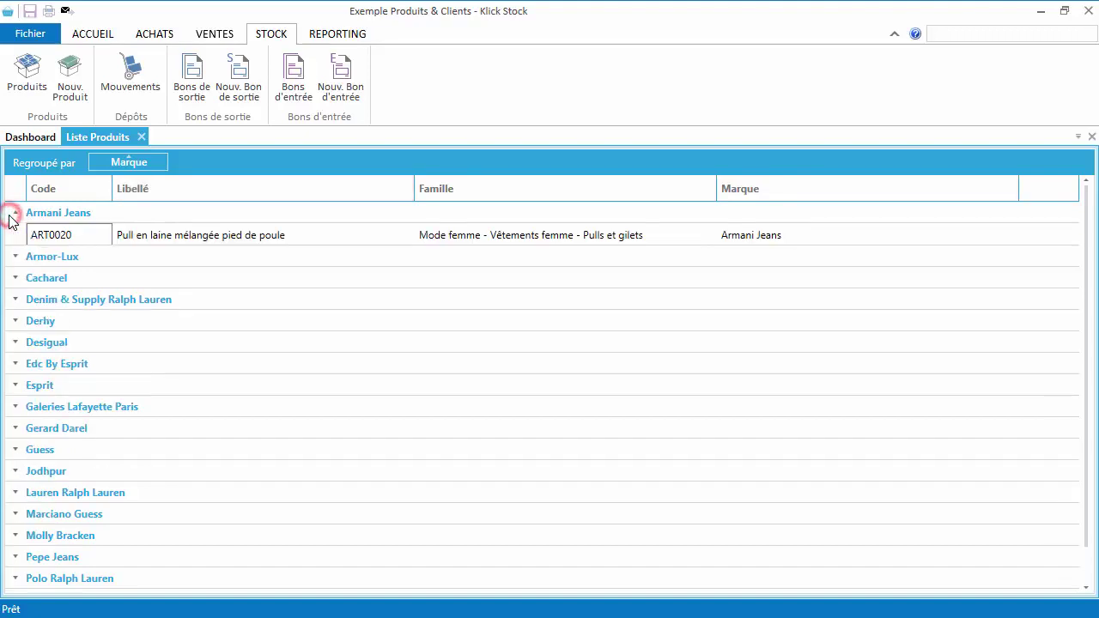
click(16, 259)
click(10, 323)
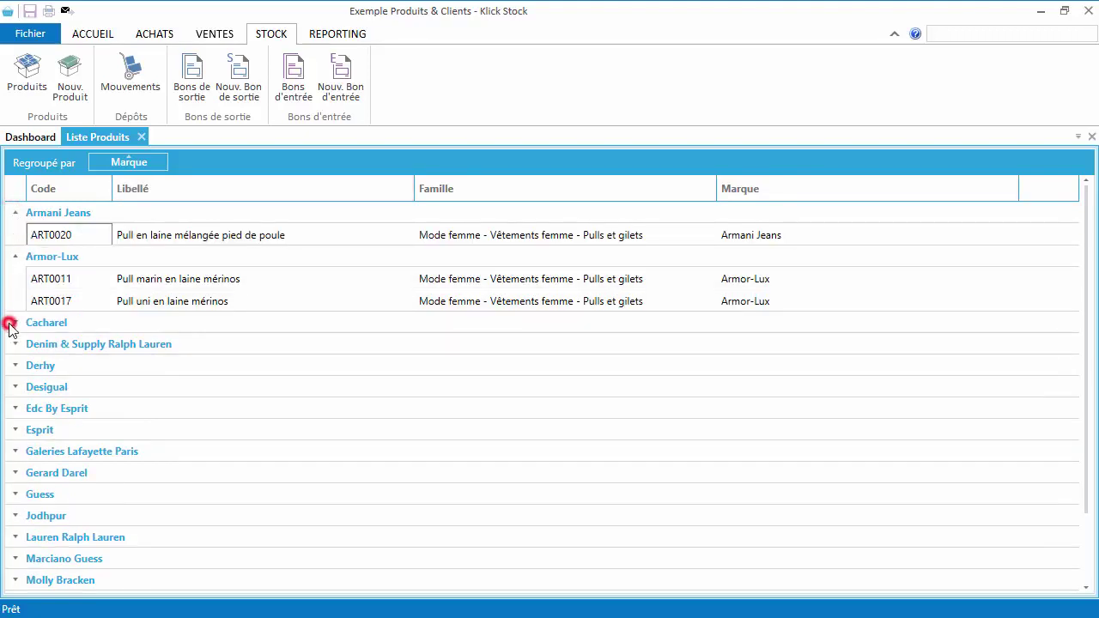
click(164, 163)
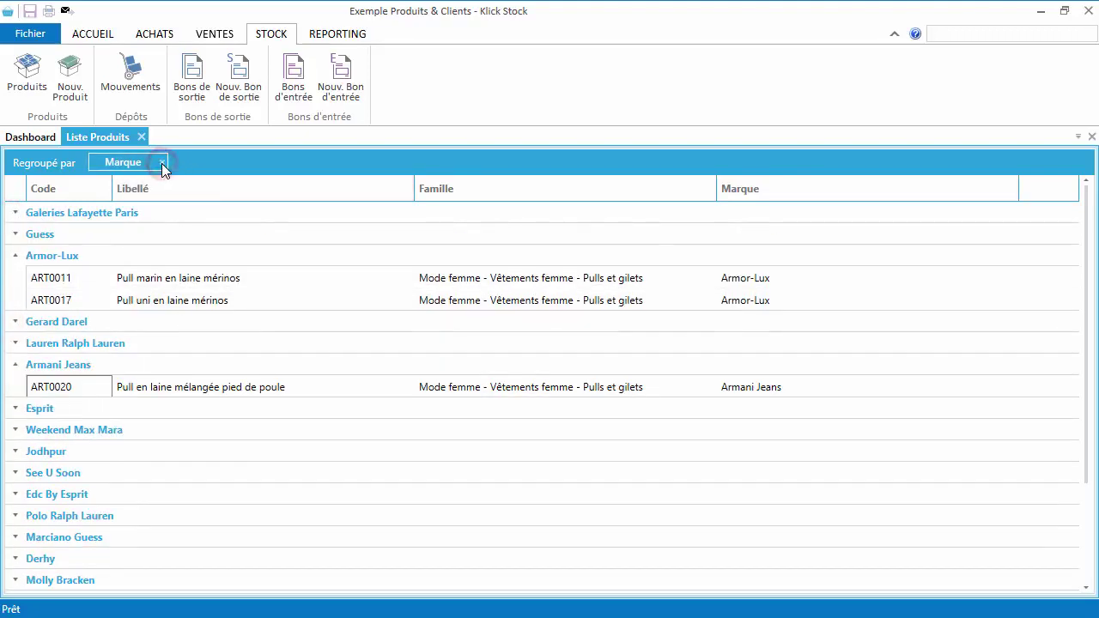
click(161, 163)
Step: Group the product list by Famille to view the Jupes group, and remove the grouping
drag(483, 186, 273, 156)
click(14, 212)
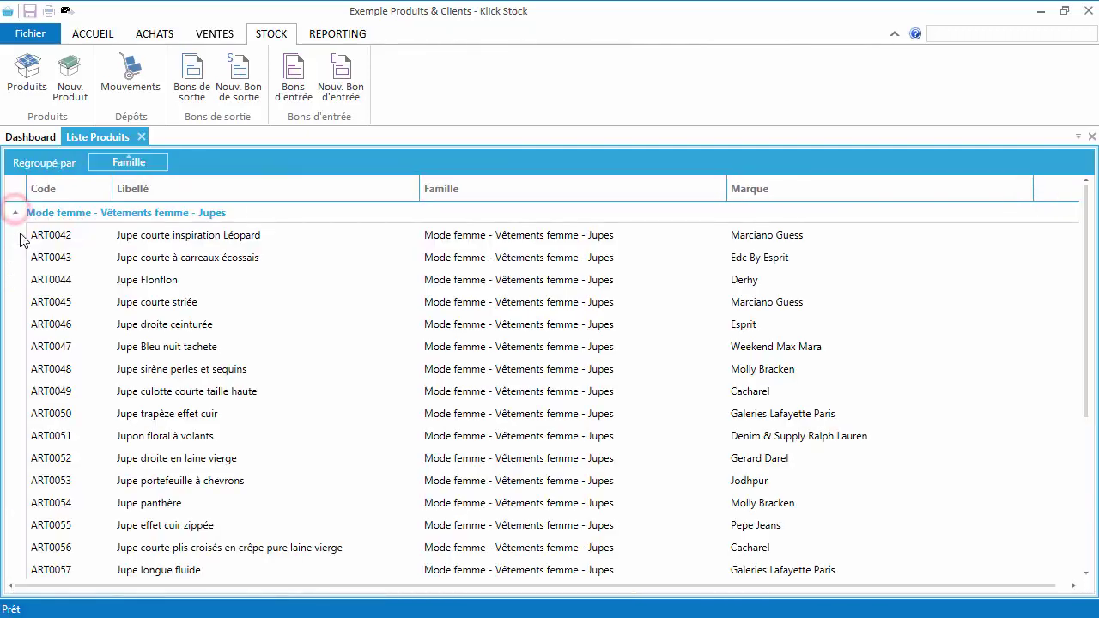
click(16, 212)
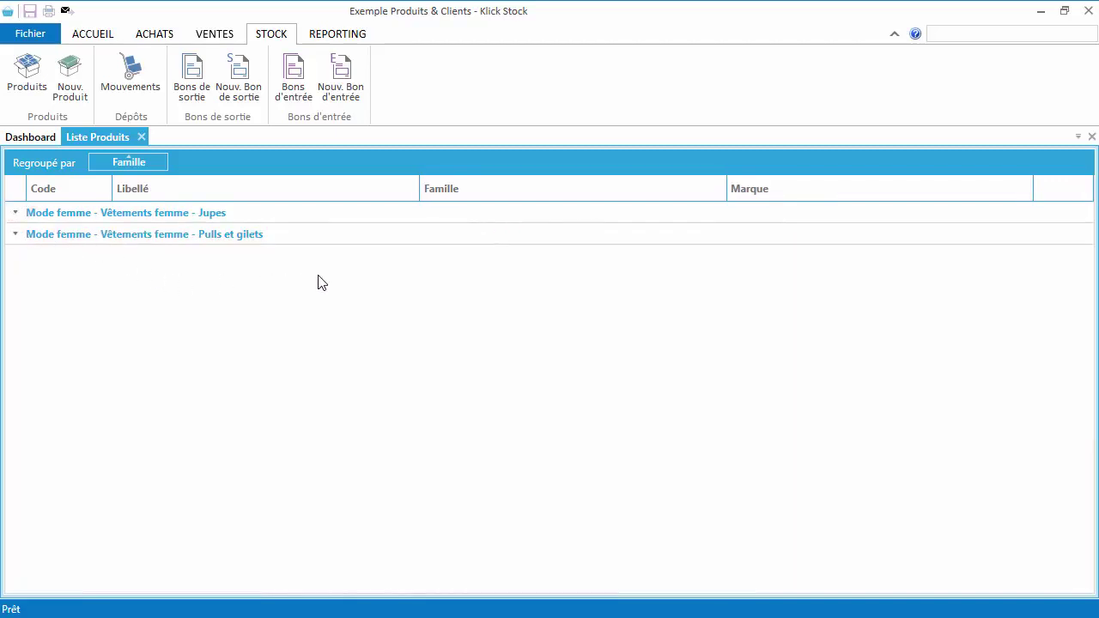
click(160, 162)
drag(160, 162, 205, 176)
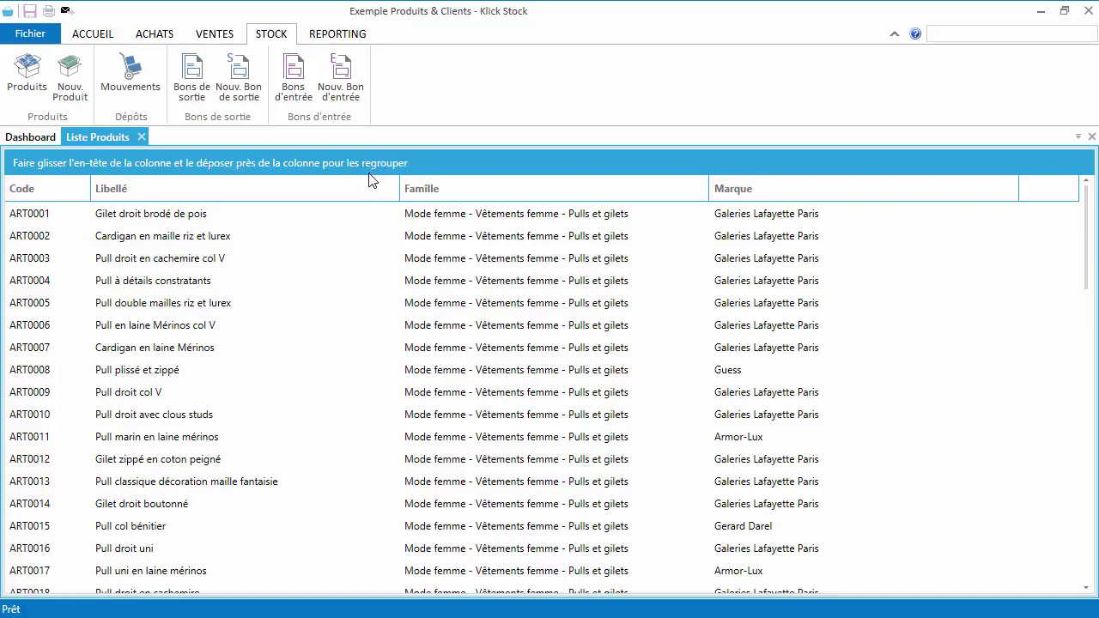
Step: Filter the product list to the rows whose Libellé begins with "jupe" (Débutent par)
click(391, 187)
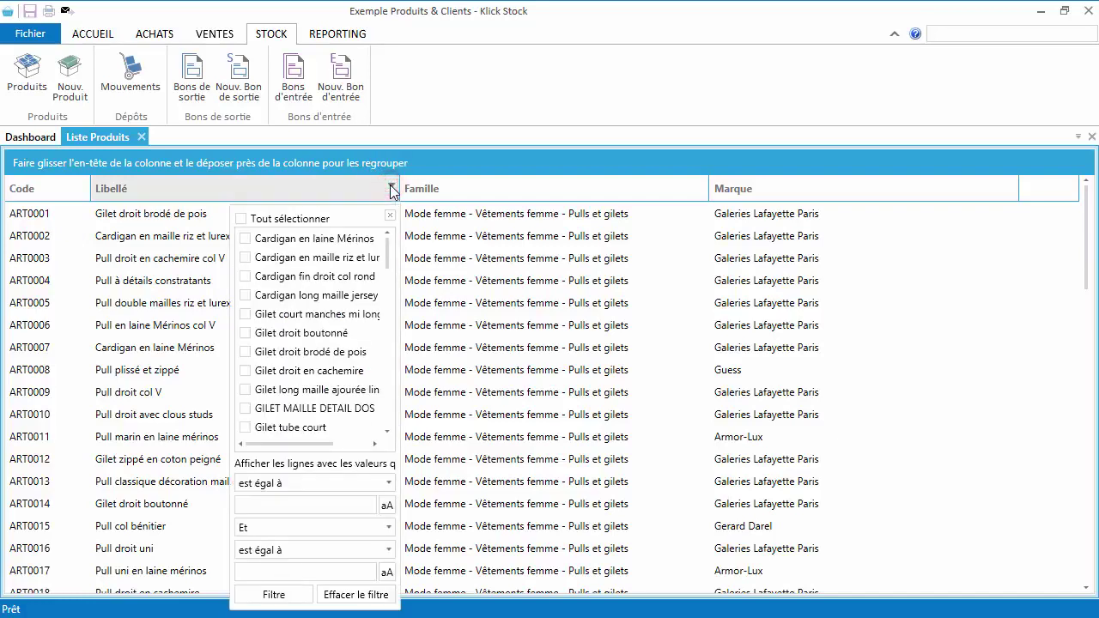
click(300, 489)
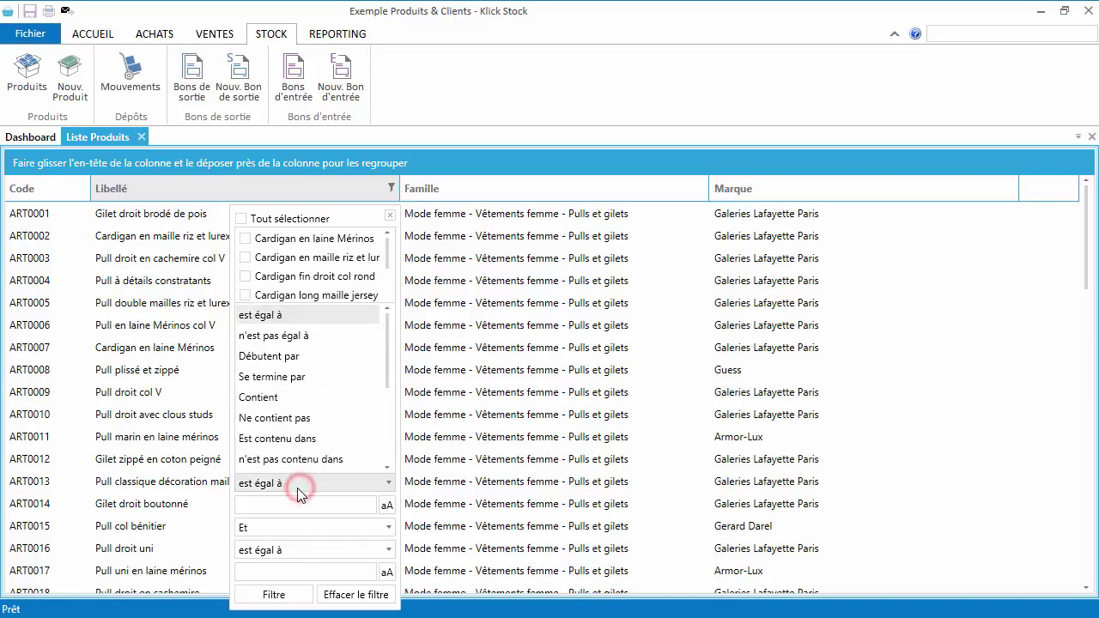
click(331, 364)
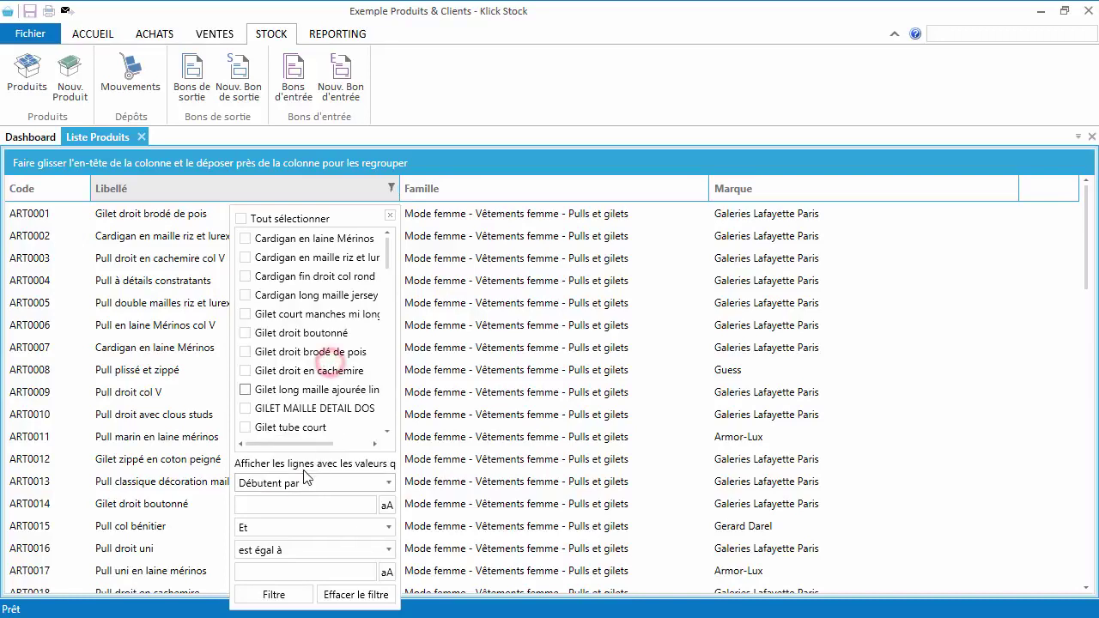
click(286, 503)
text(jupe)
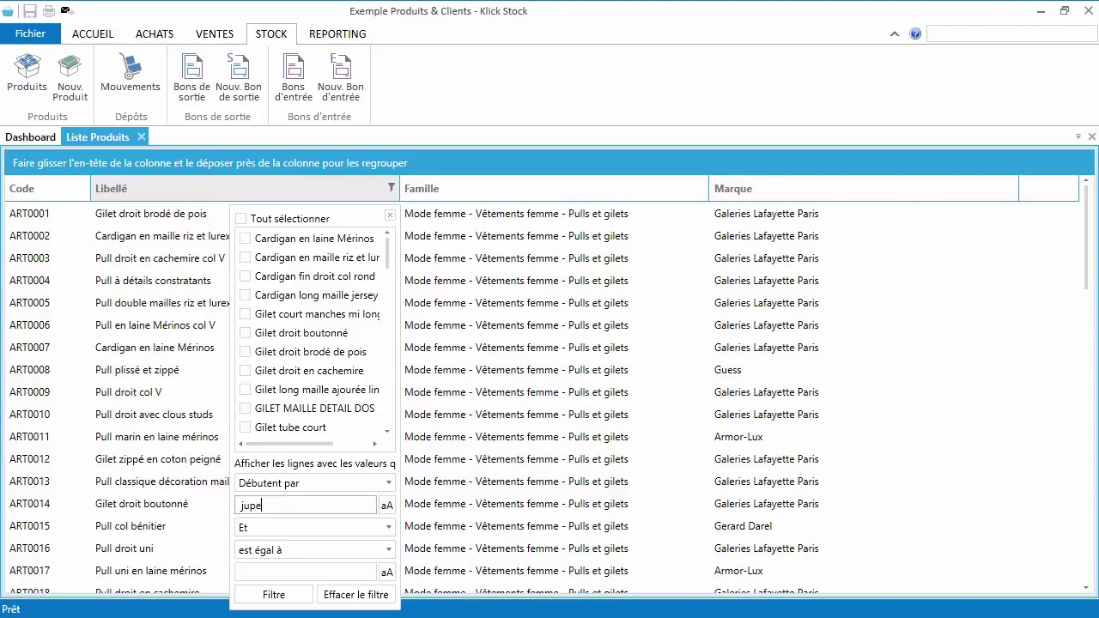
click(275, 596)
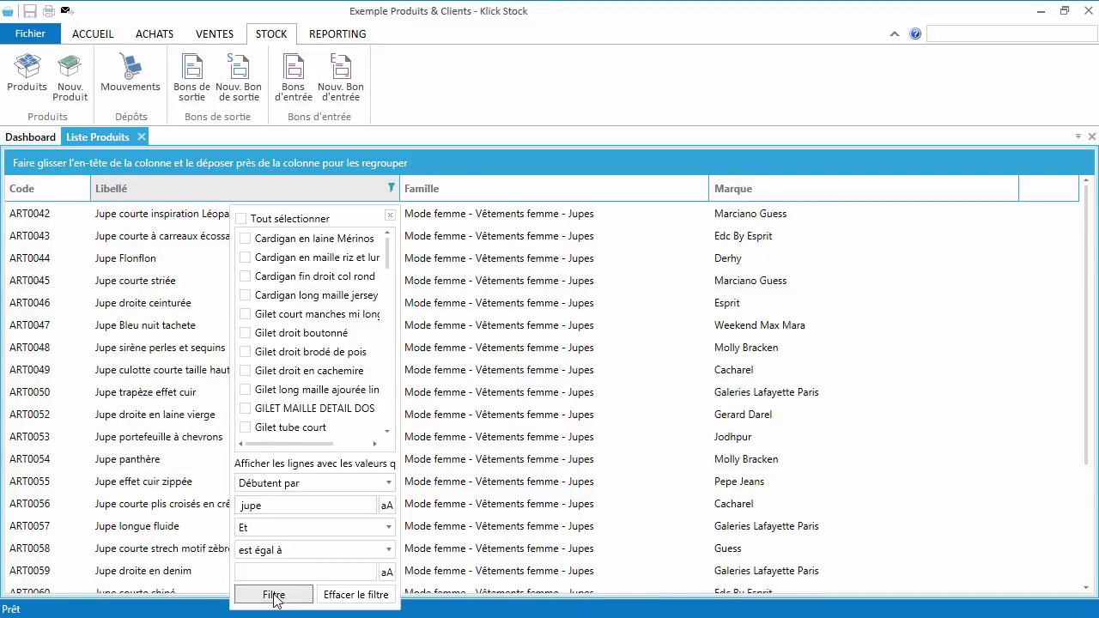
click(390, 217)
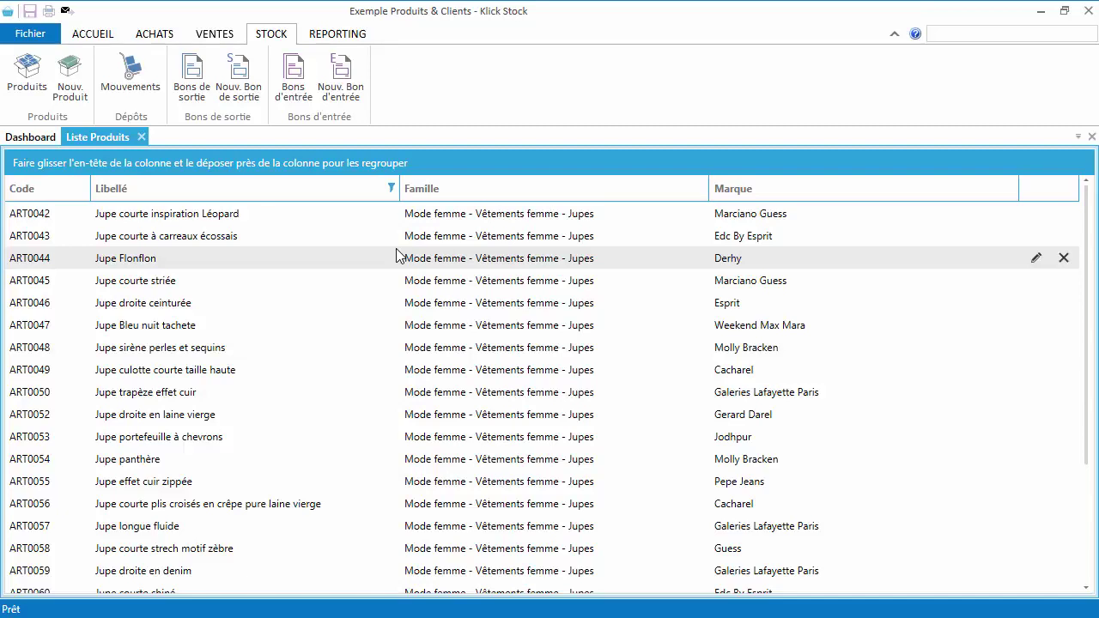
Step: View the product record of Jupe Bleu nuit tachete and return to the product list
click(372, 326)
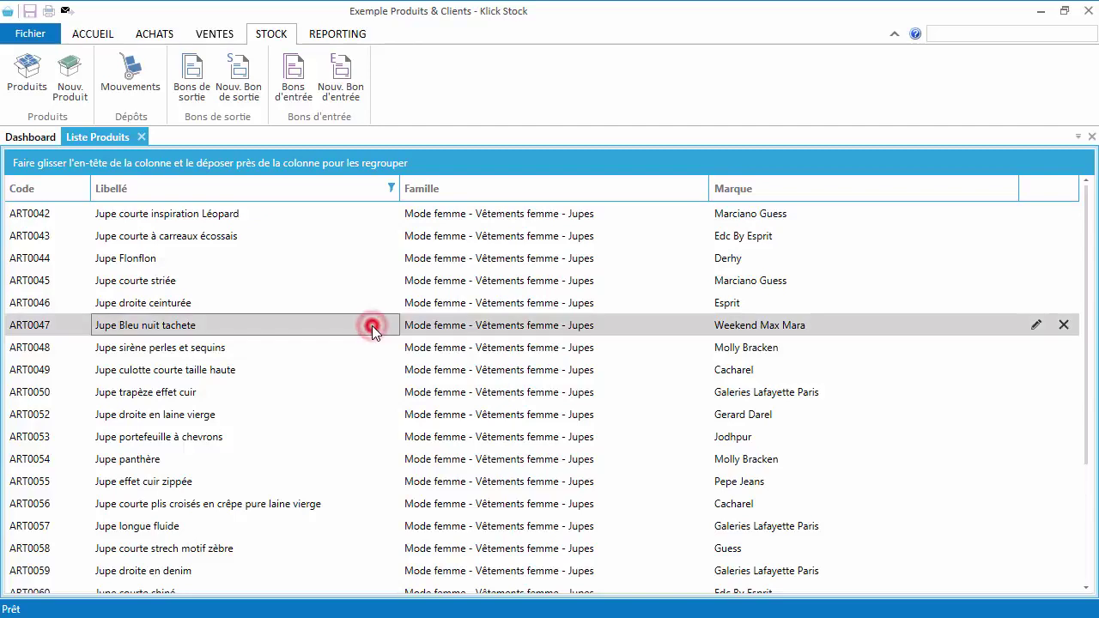
double_click(371, 327)
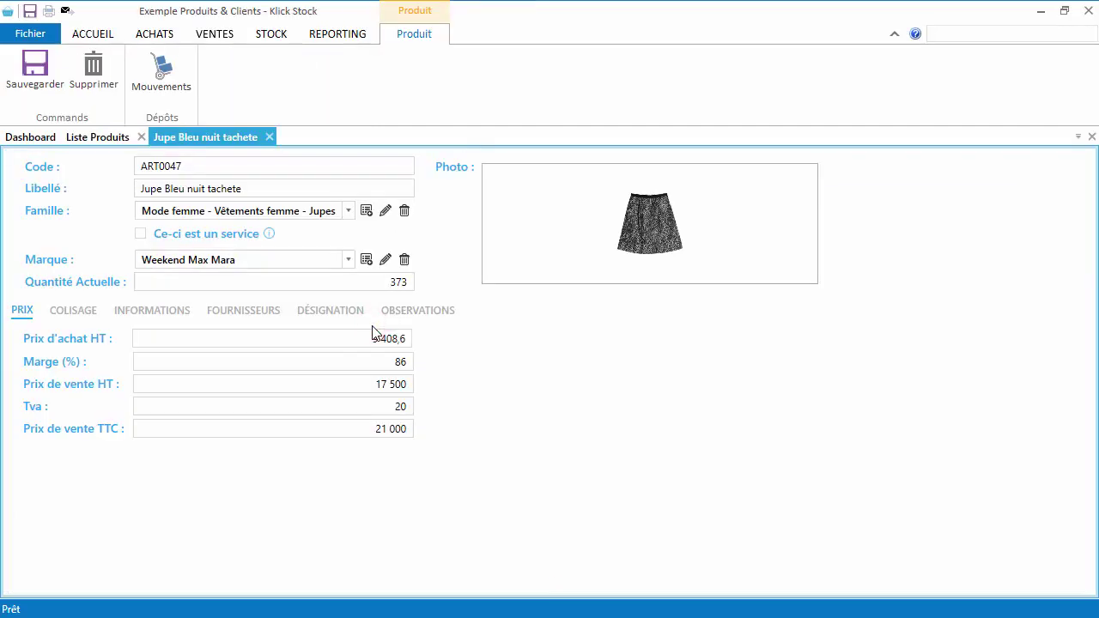
click(98, 138)
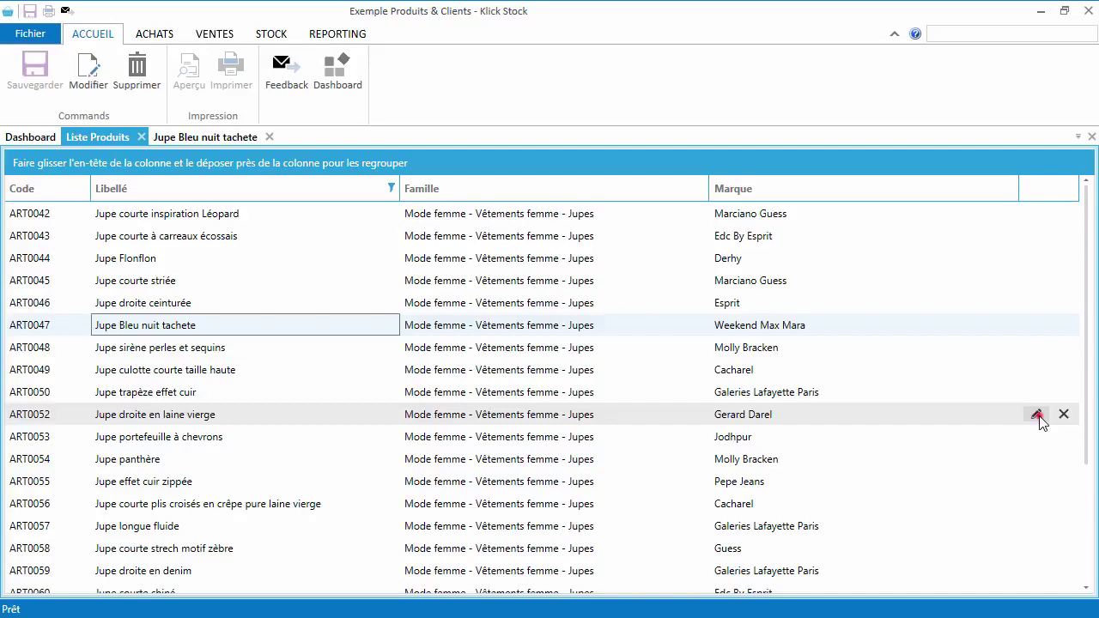
Step: Open Jupe droite en laine vierge for editing, set its margin to 30 % and save the product
click(1037, 416)
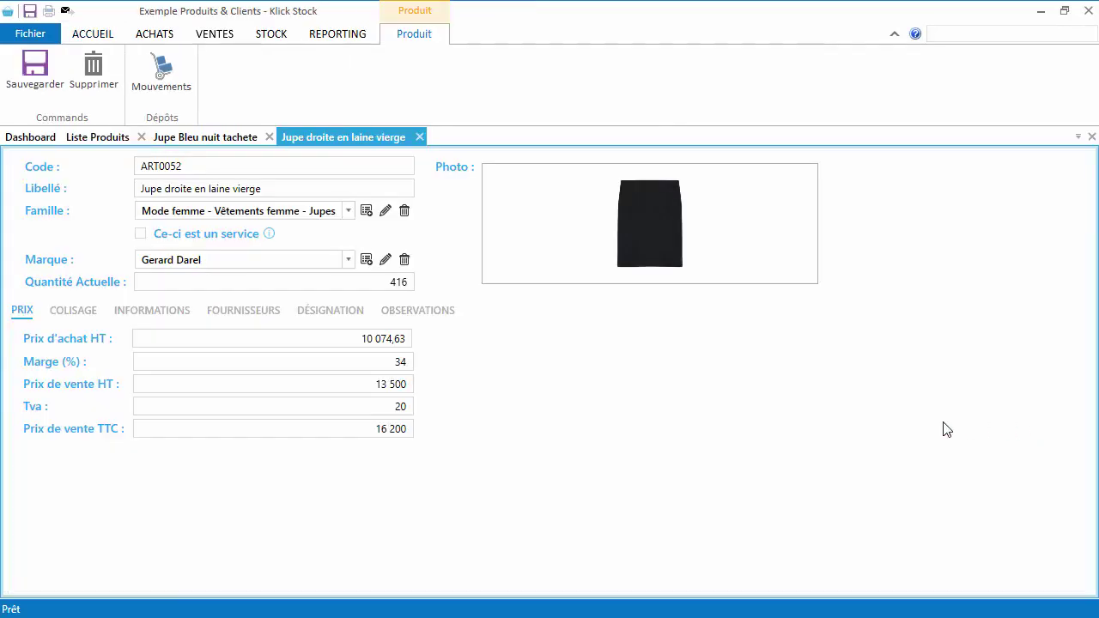
click(400, 338)
click(402, 361)
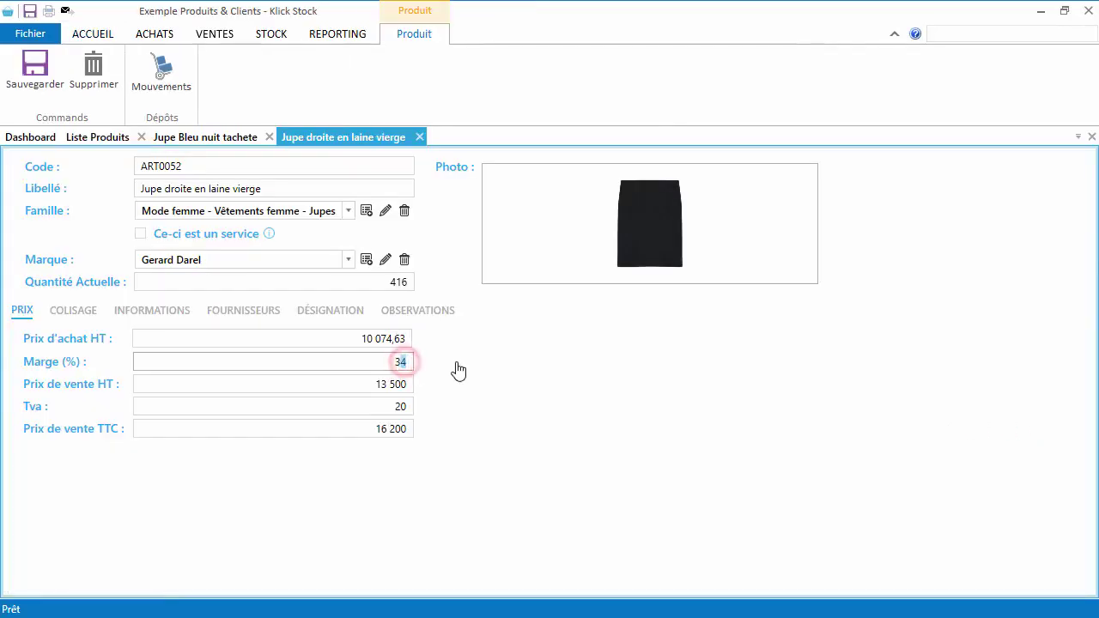
text(0)
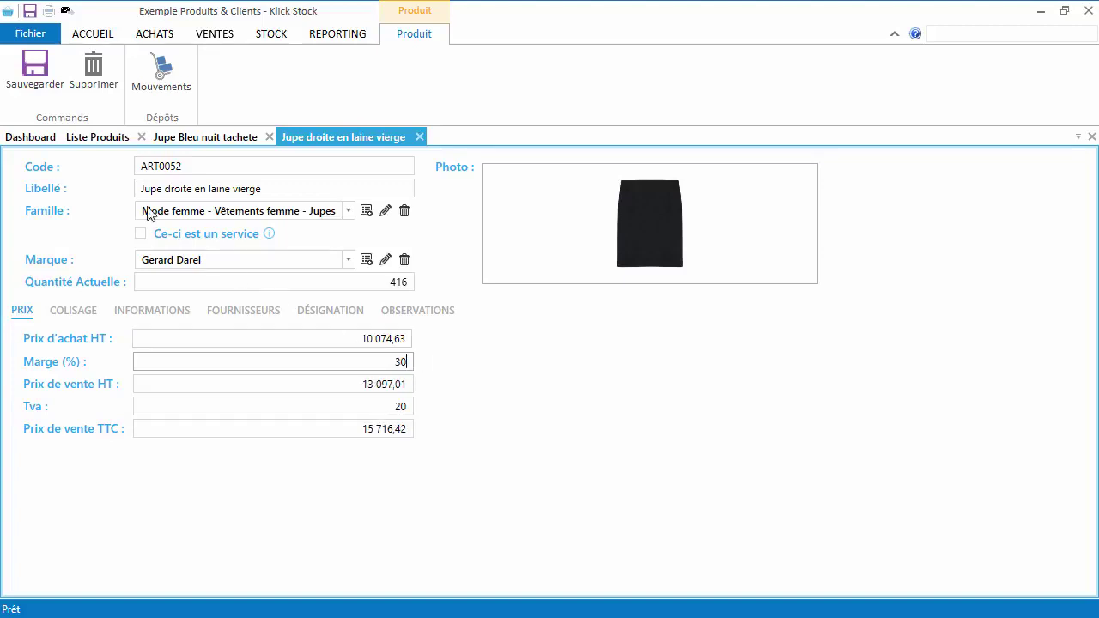
click(34, 82)
Step: Search the reports for "liste" and view the report Liste des produits
click(323, 37)
click(27, 82)
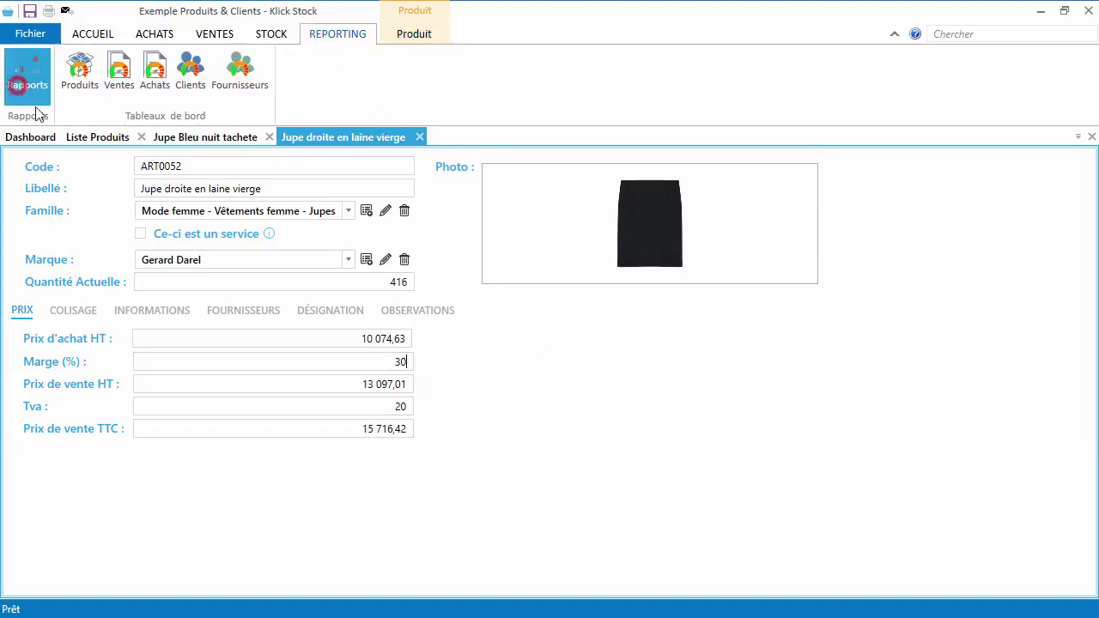
click(993, 36)
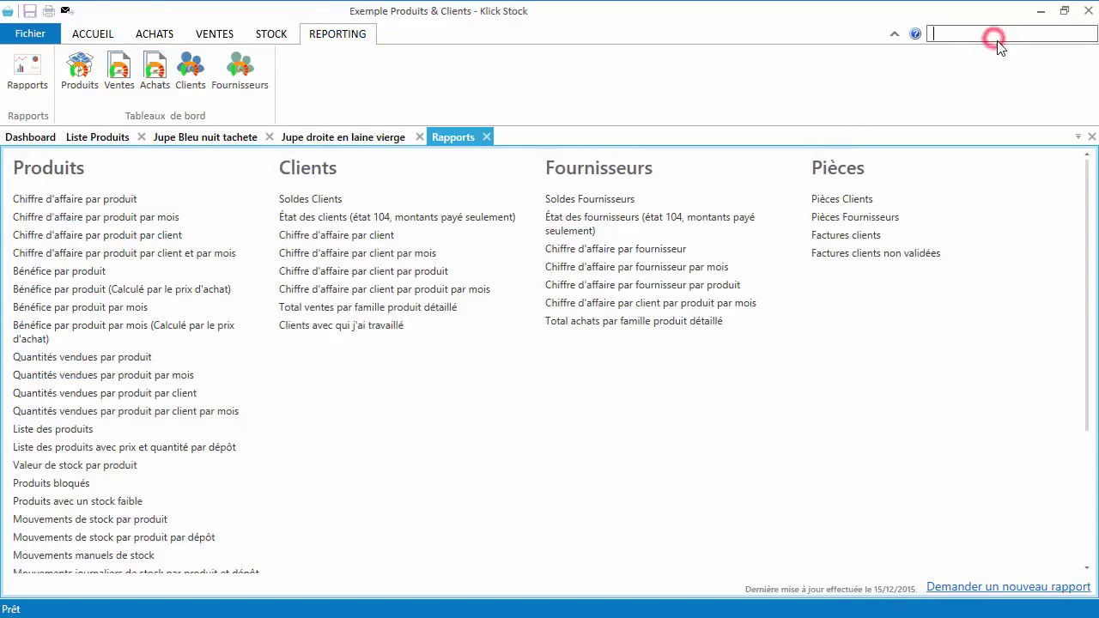
text(liste)
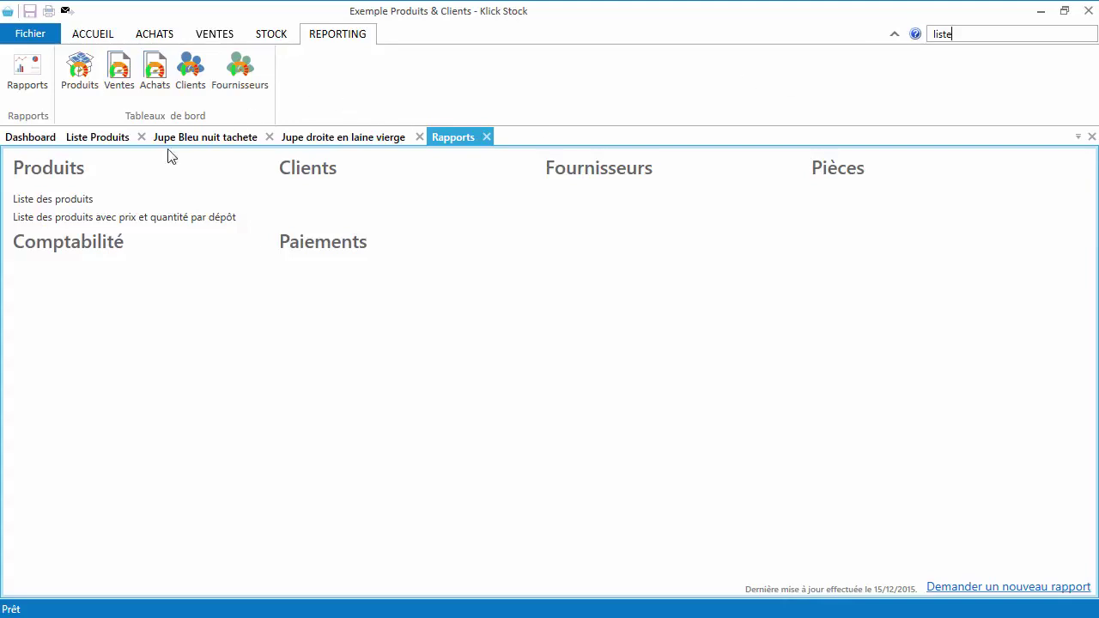
click(77, 200)
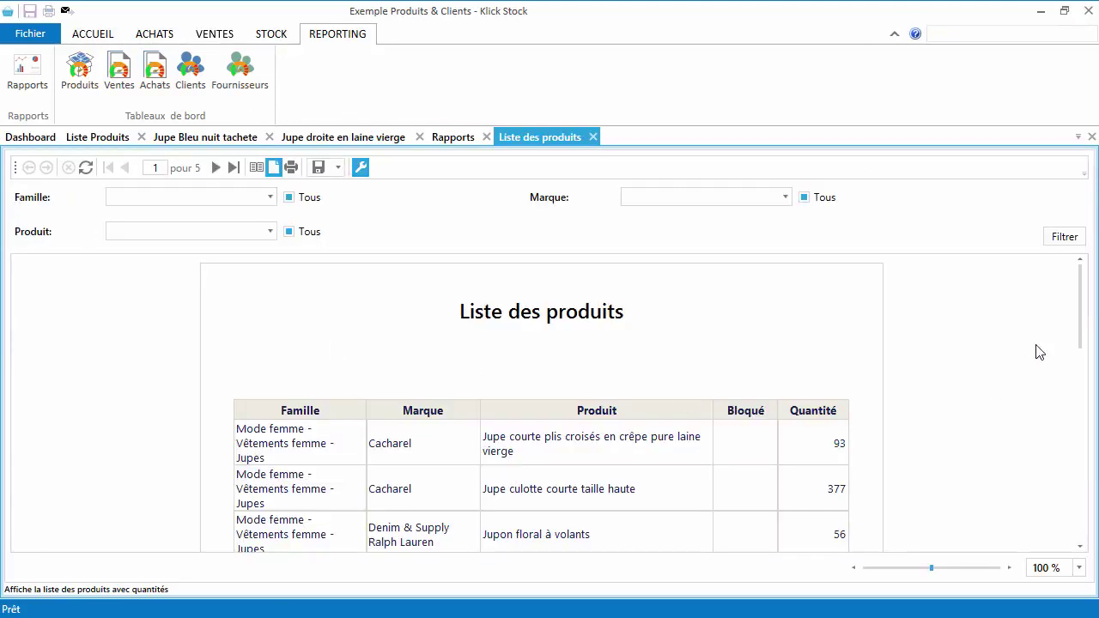
mouse_move(1079, 292)
mouse_down()
mouse_move(1079, 481)
mouse_move(1069, 303)
mouse_move(1060, 301)
mouse_up()
Step: Close all open reports, product records and the product list, leaving only the Dashboard
click(1090, 137)
click(1090, 137)
click(1090, 136)
click(1090, 136)
click(1091, 136)
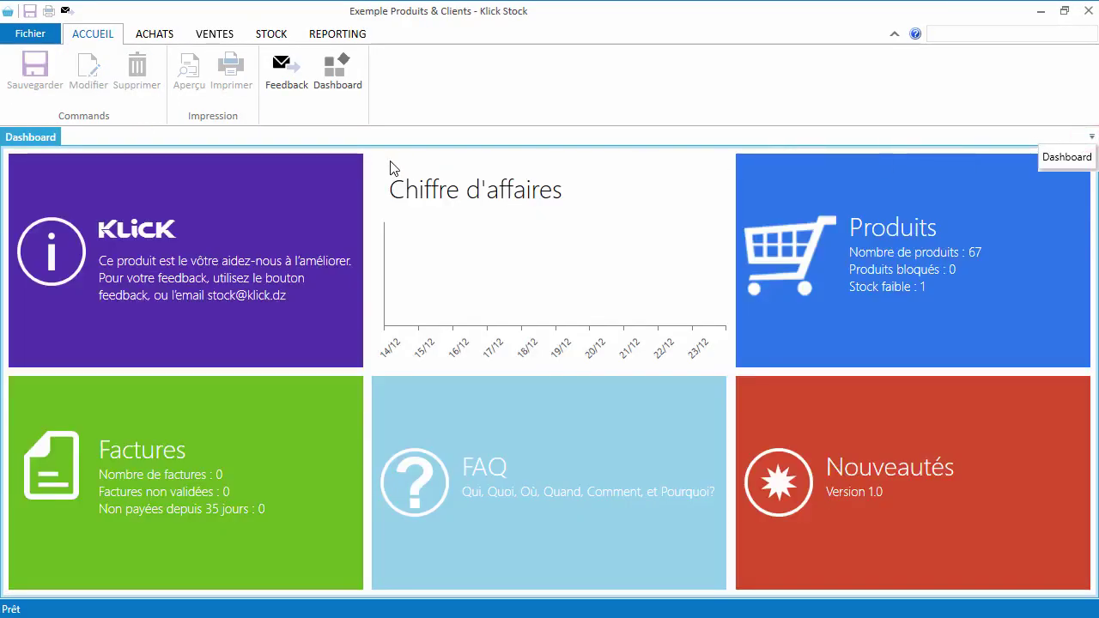
Step: Display the client list and the supplier list, and close them to return to the Dashboard
click(211, 34)
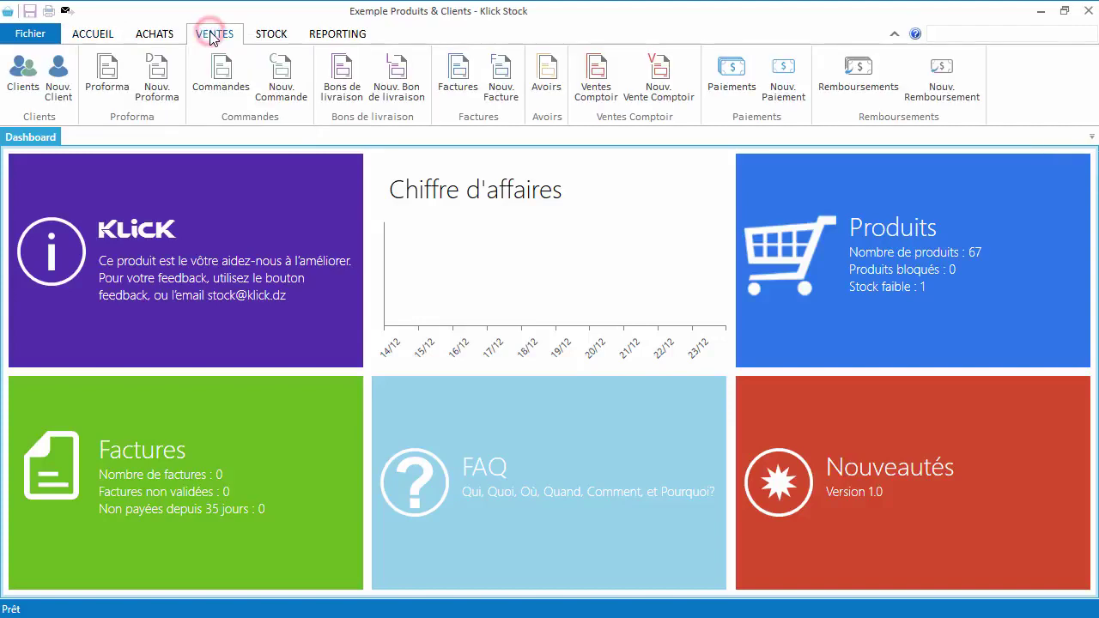
click(24, 81)
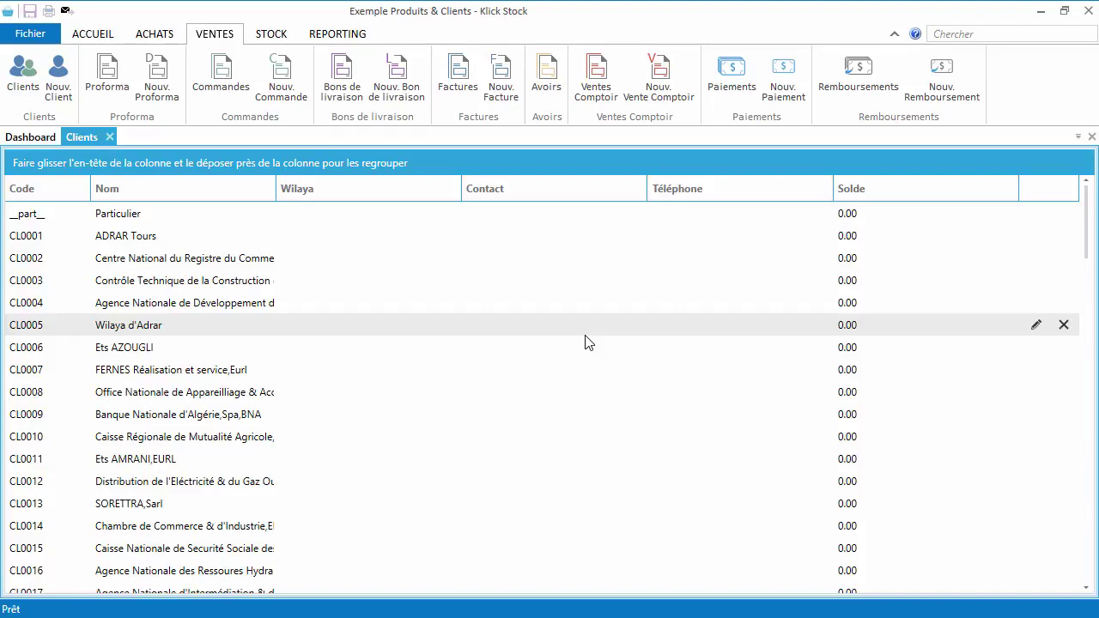
click(154, 33)
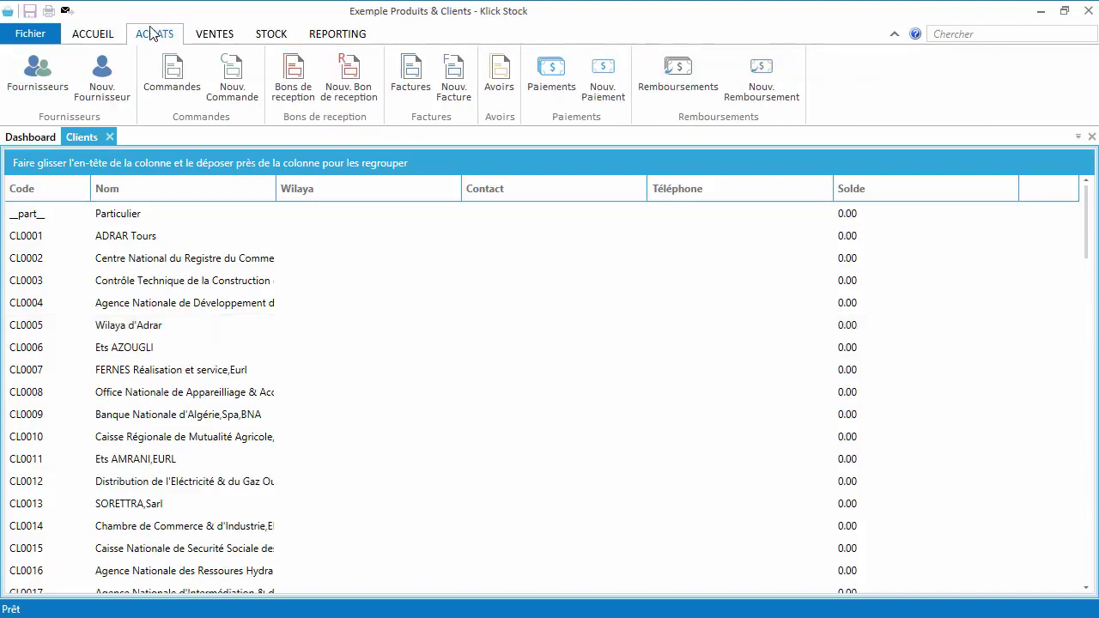
click(31, 77)
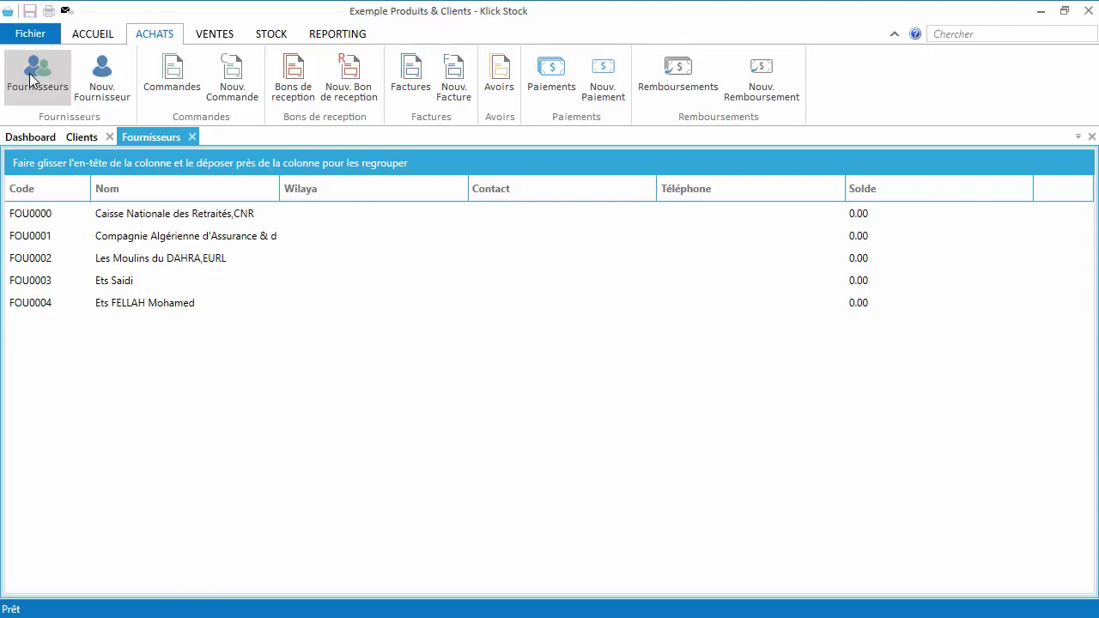
click(1091, 137)
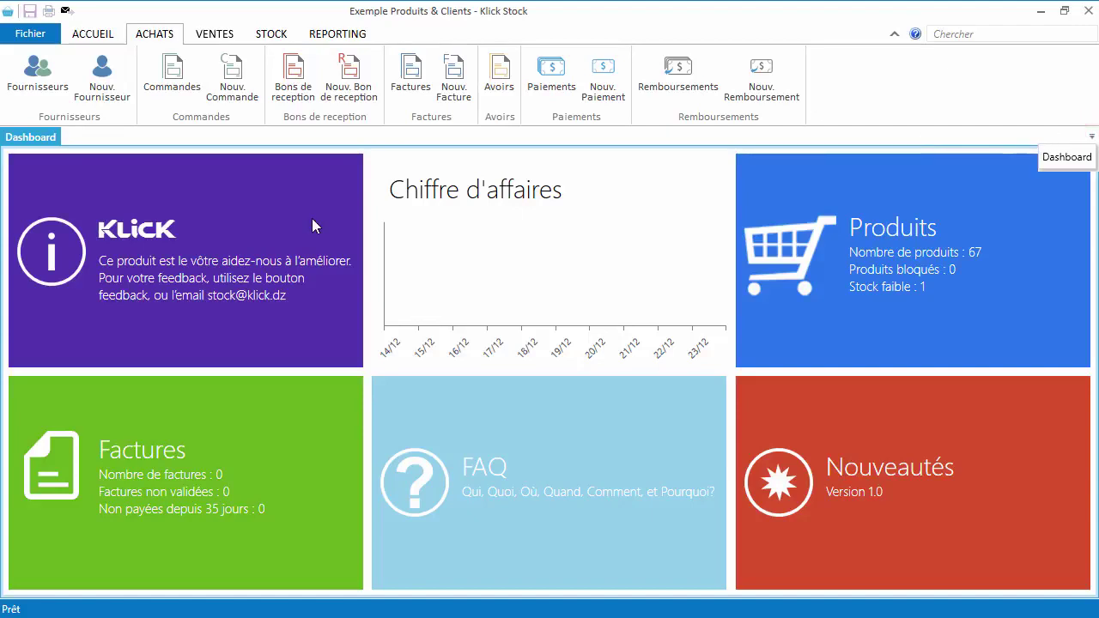
Step: Create a new client proforma for ADRAR Tours with Chèque as the payment mode
click(215, 33)
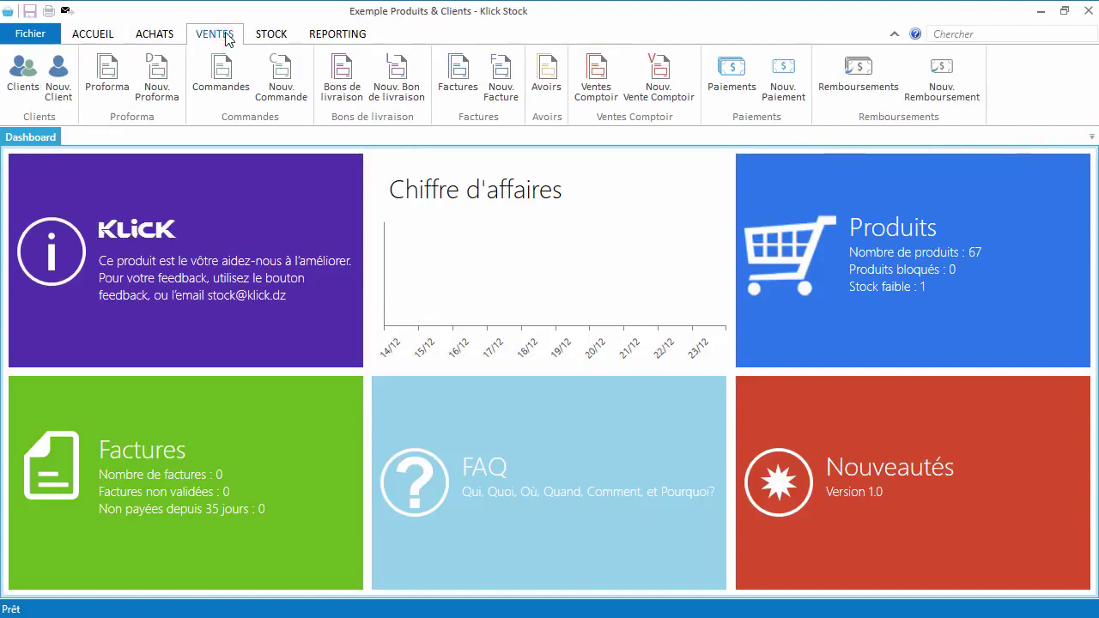
click(155, 86)
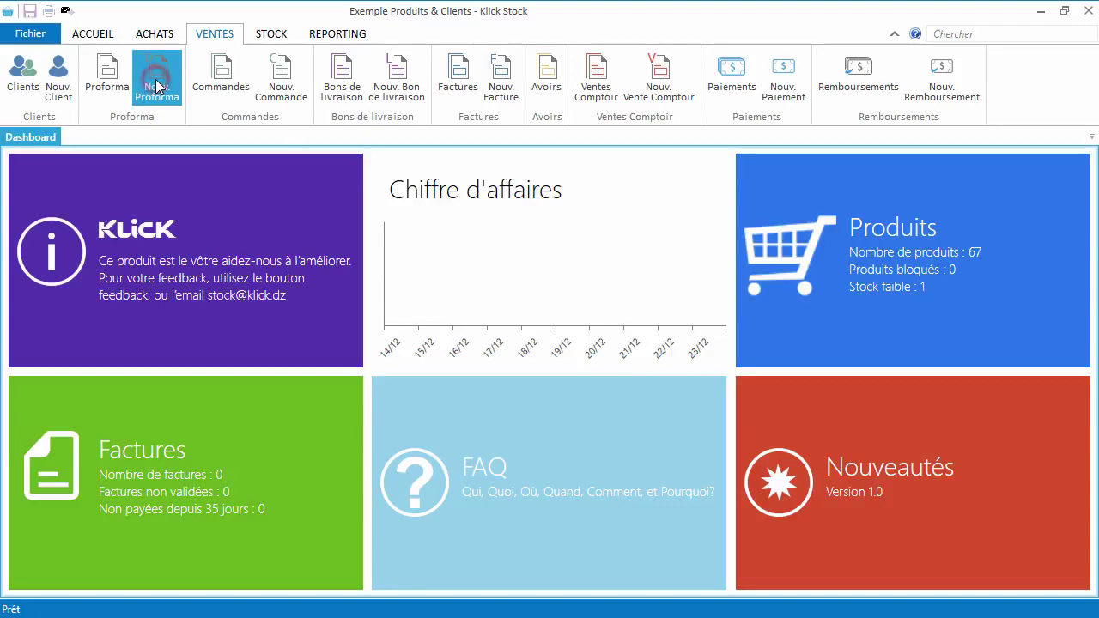
click(795, 169)
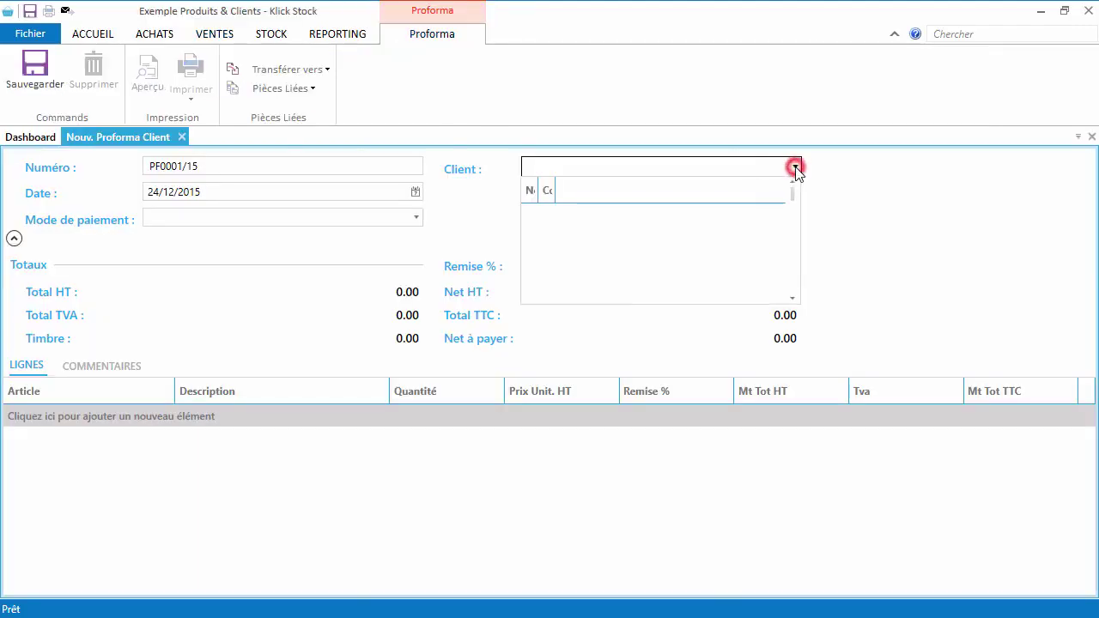
click(607, 217)
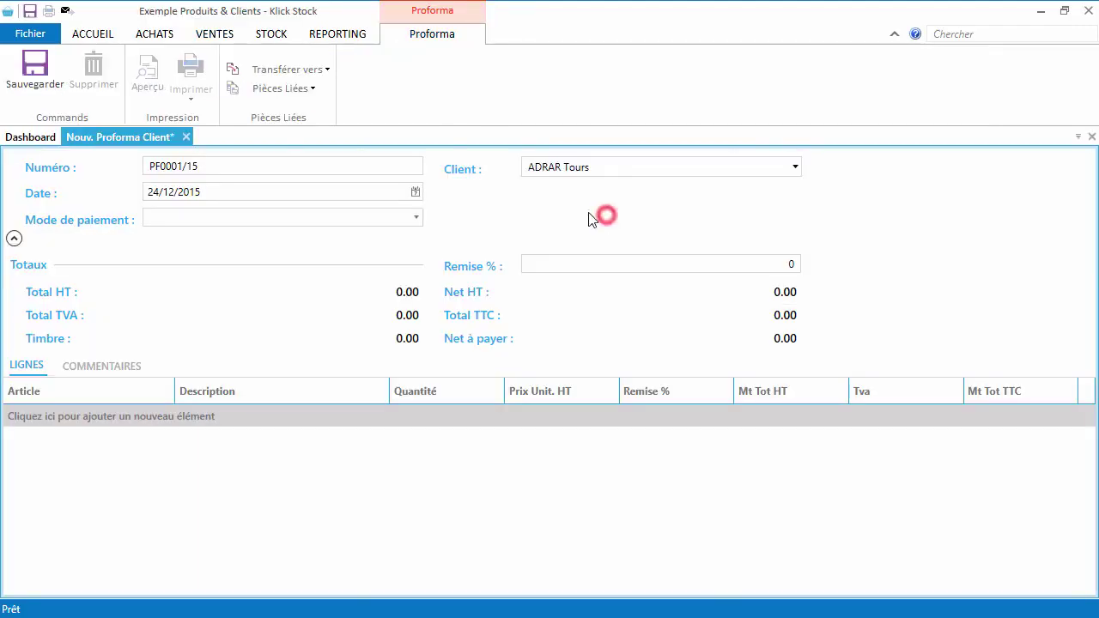
click(417, 221)
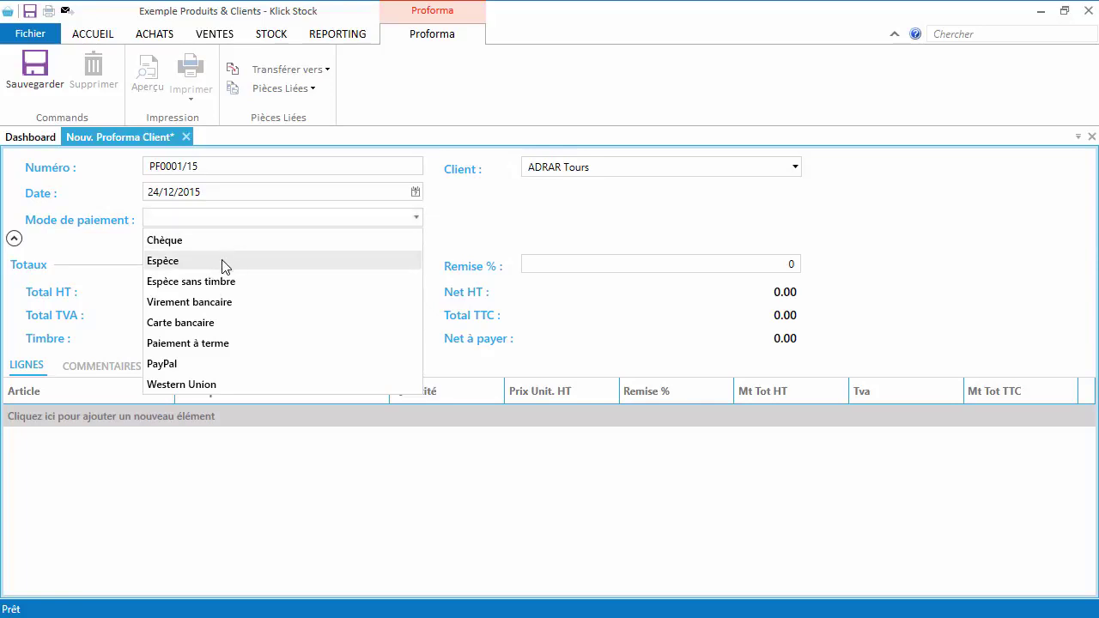
click(192, 241)
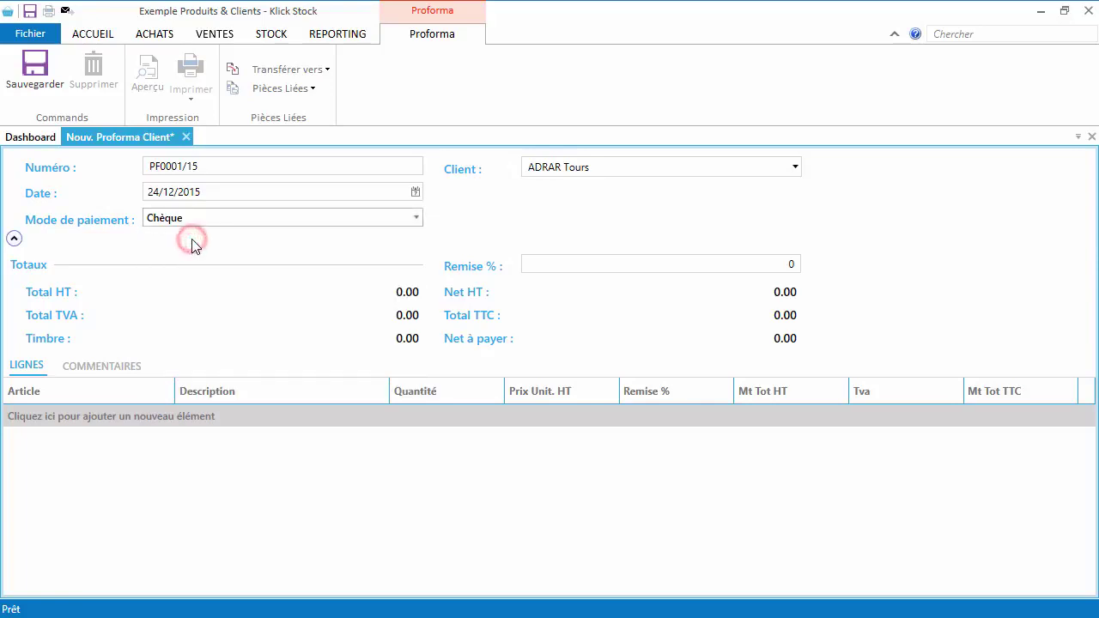
Step: Add the articles Cardigan en maille riz et lurex and Gilet tube court droit fine maille to the proforma lines
click(77, 410)
click(118, 491)
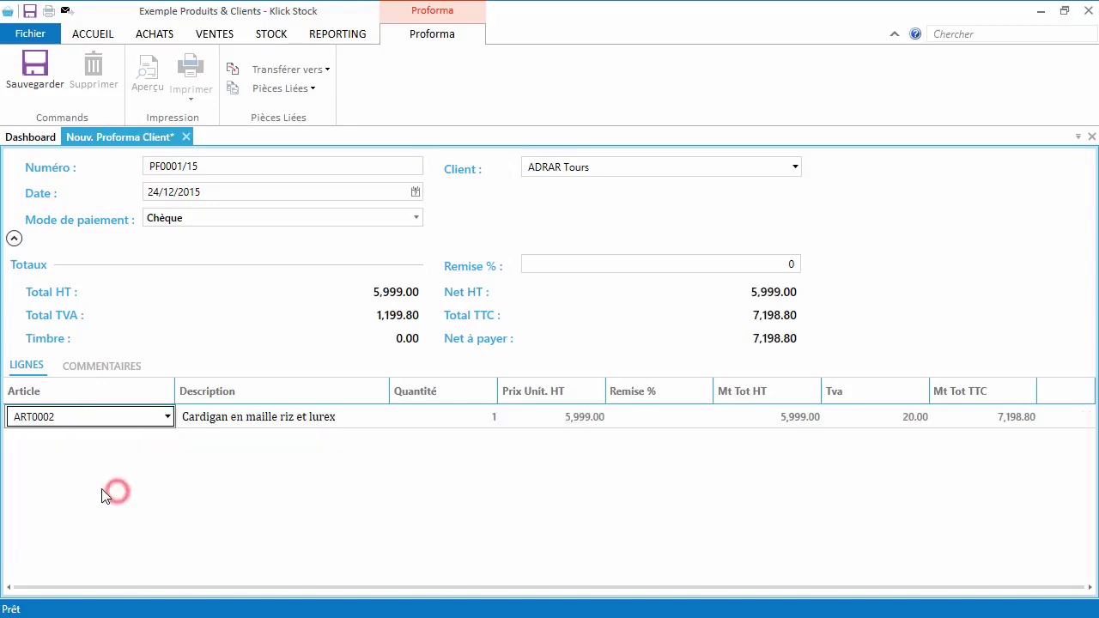
click(87, 419)
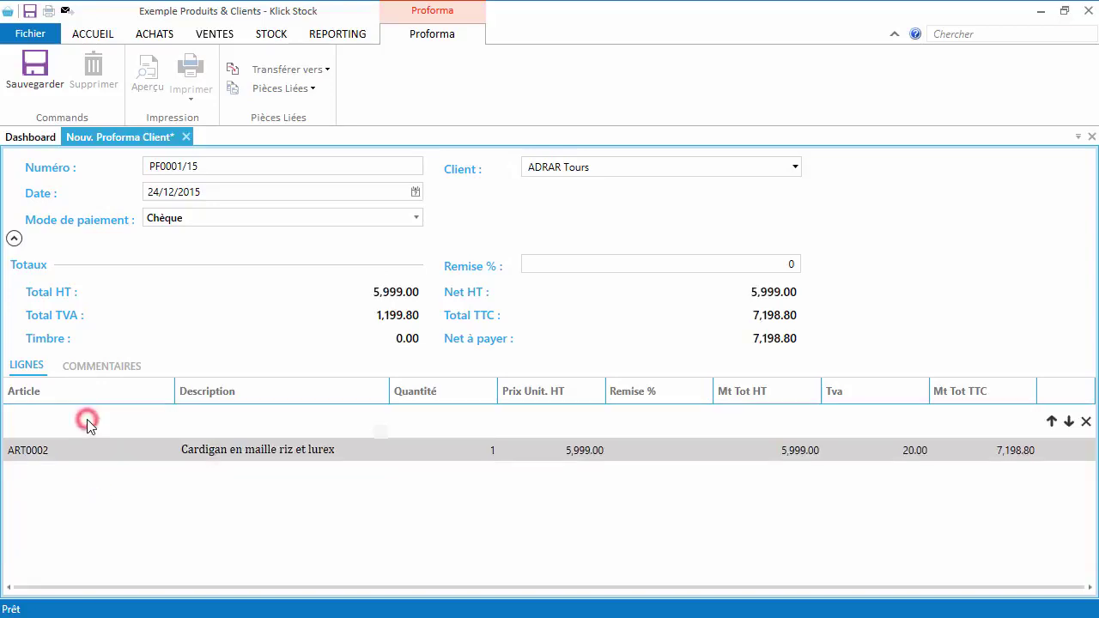
click(109, 512)
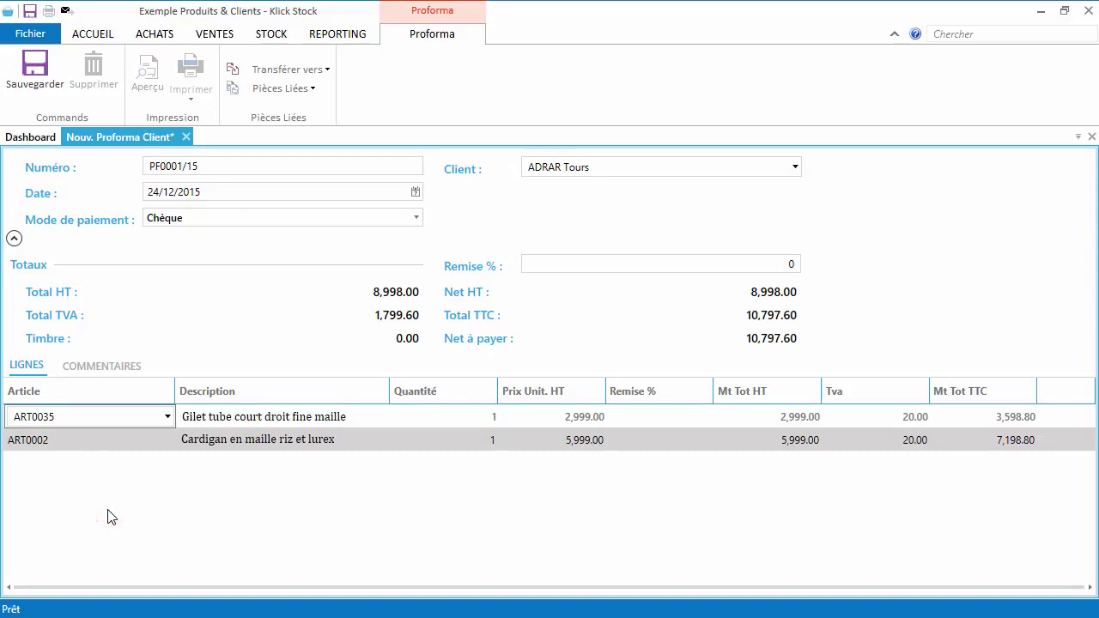
Step: Add a proforma line for Jupe courte imprimé Incas with a quantity of 5
click(123, 421)
scroll(125, 498, down, 5)
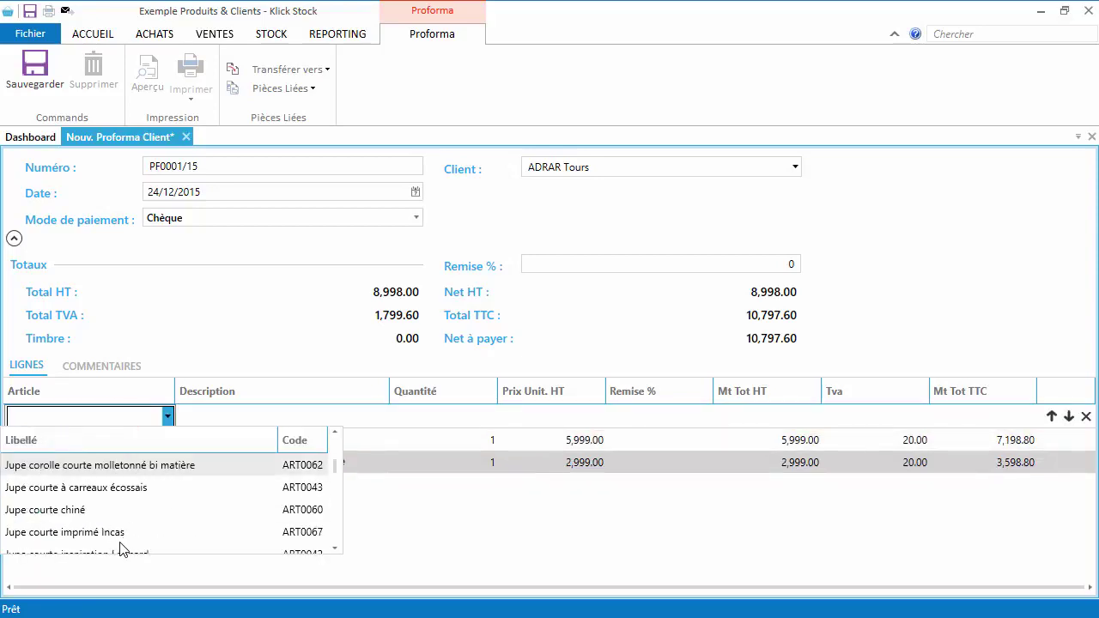
click(123, 544)
click(431, 417)
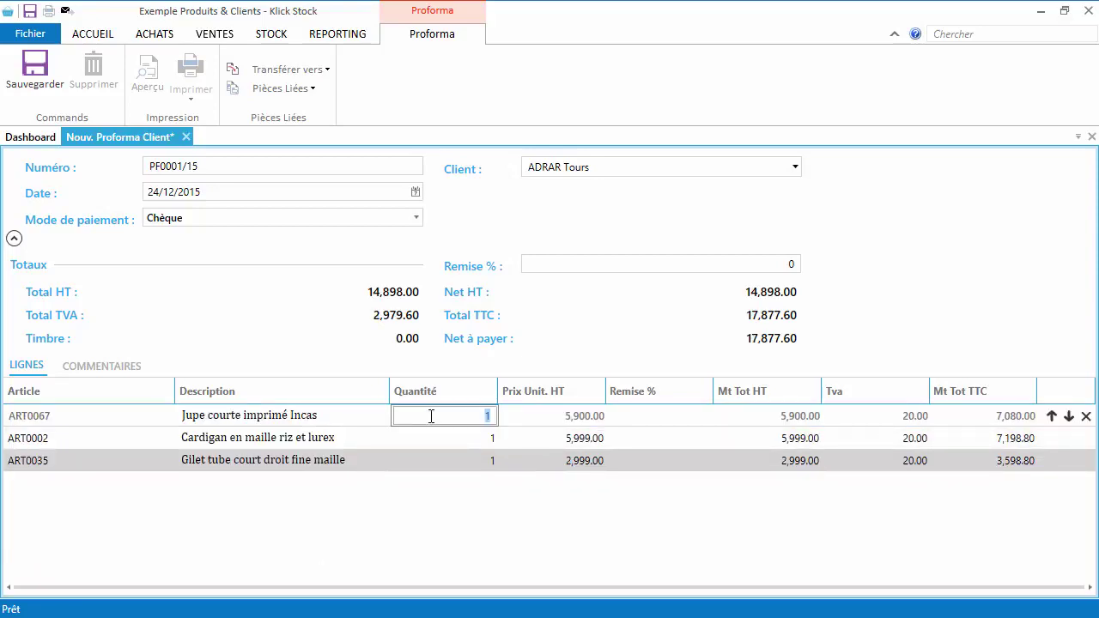
scroll(431, 417, up, 4)
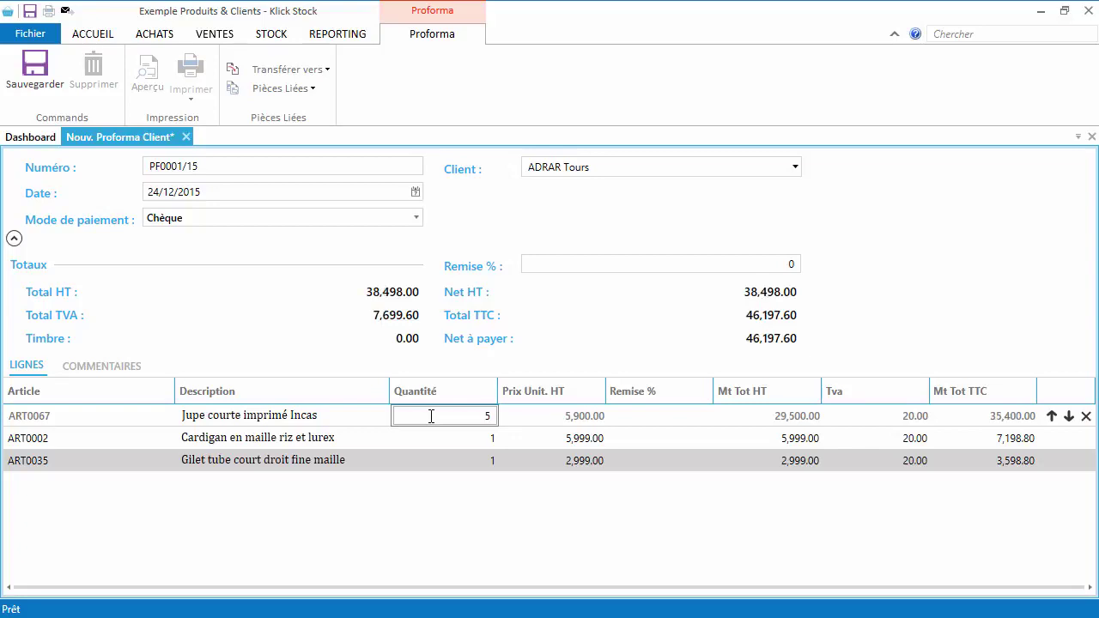
Step: Add a proforma line for Gilet long maille ajourée lin Londrika with a quantity of 15
click(135, 417)
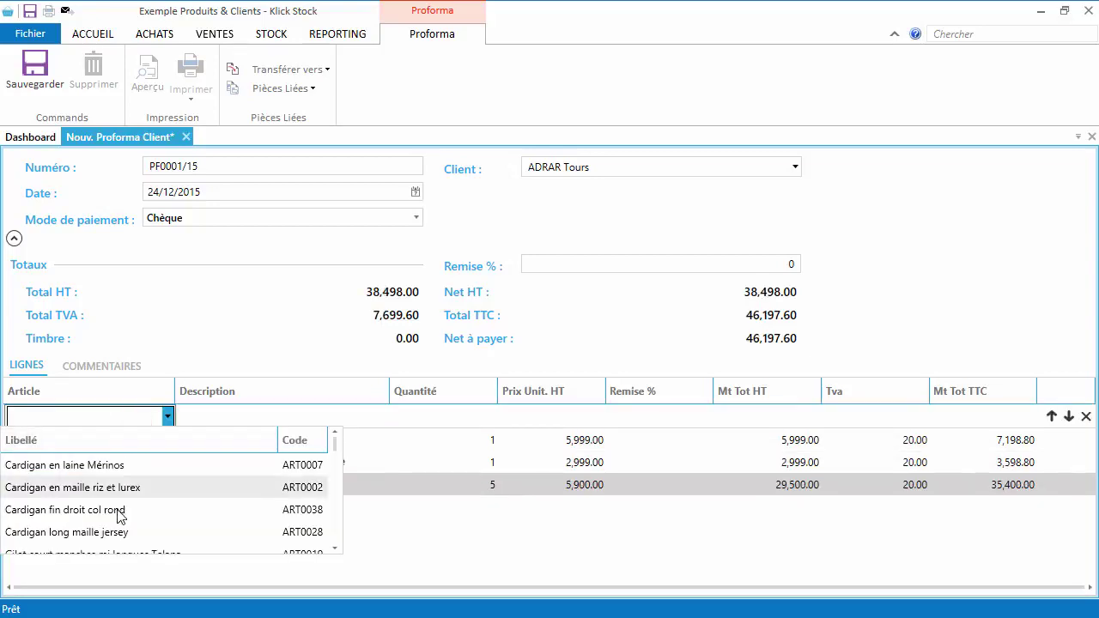
click(113, 518)
key(Tab)
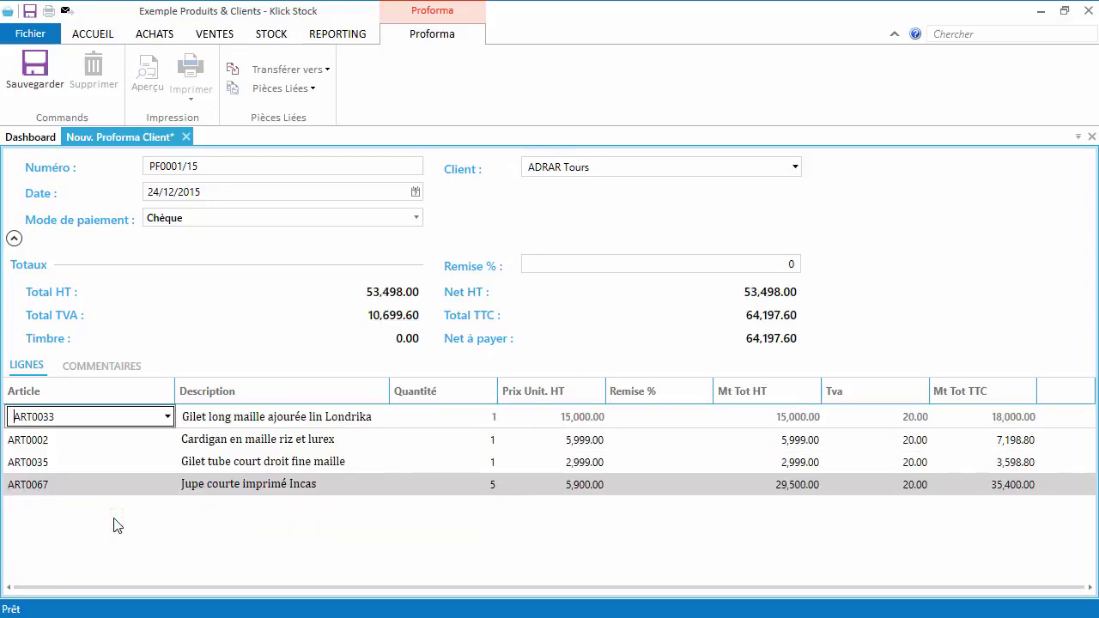
key(Tab)
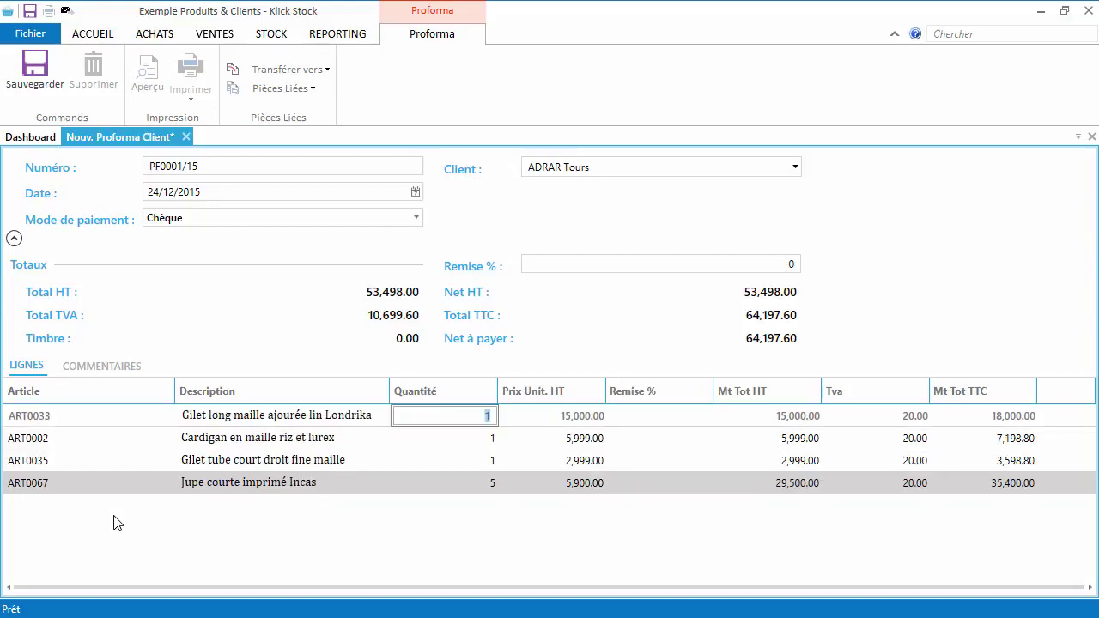
text(5)
key(Return)
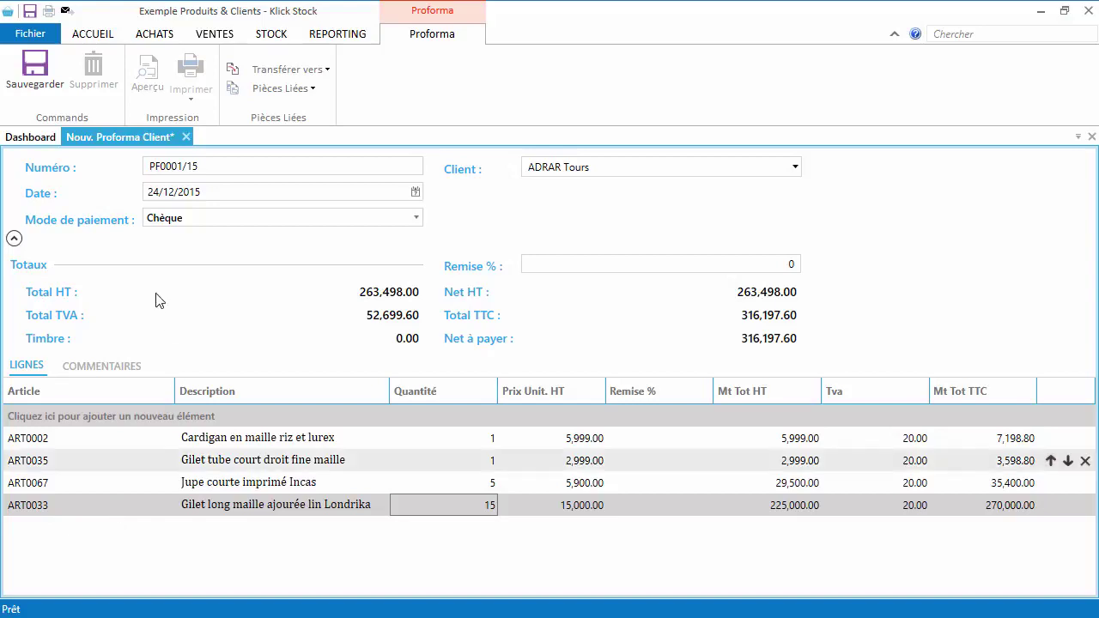
Step: Save the proforma and transfer it to a client order (Commande client)
click(34, 68)
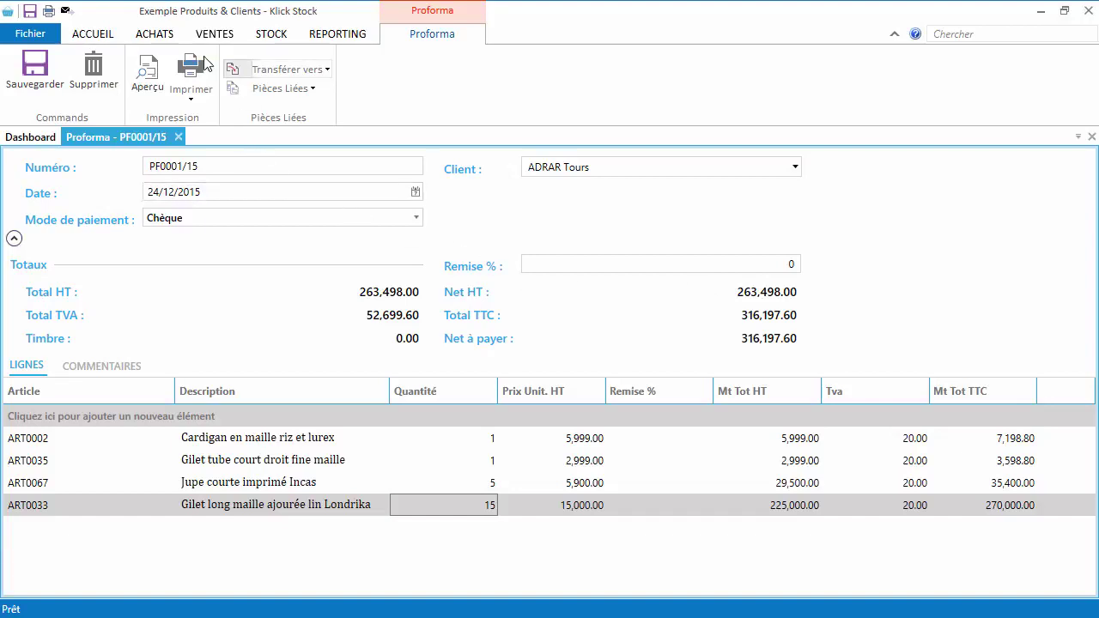
click(316, 71)
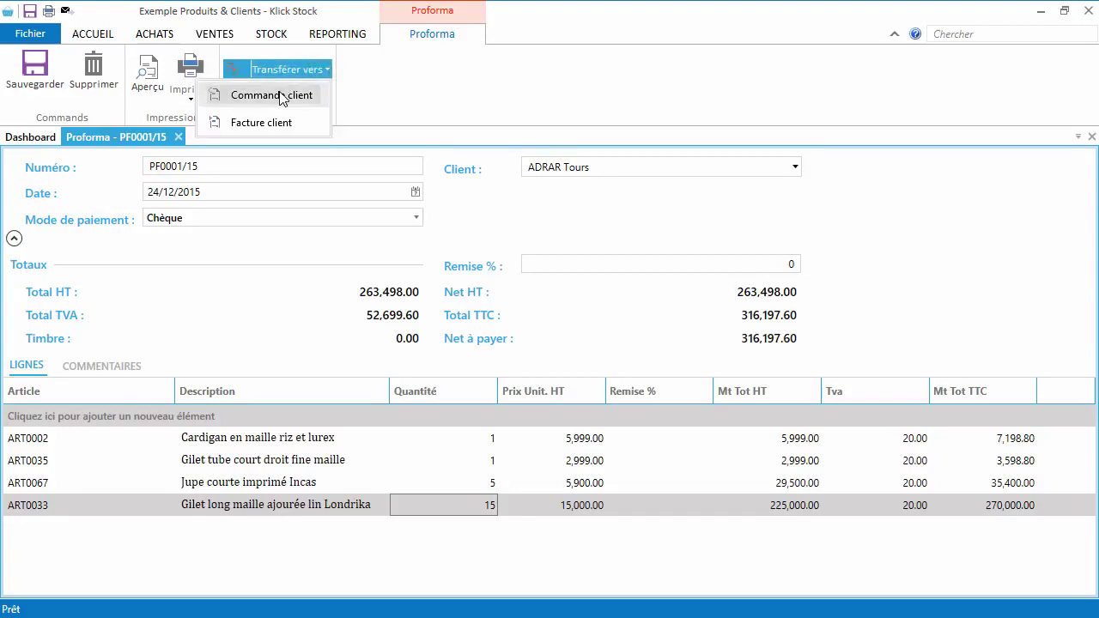
click(280, 96)
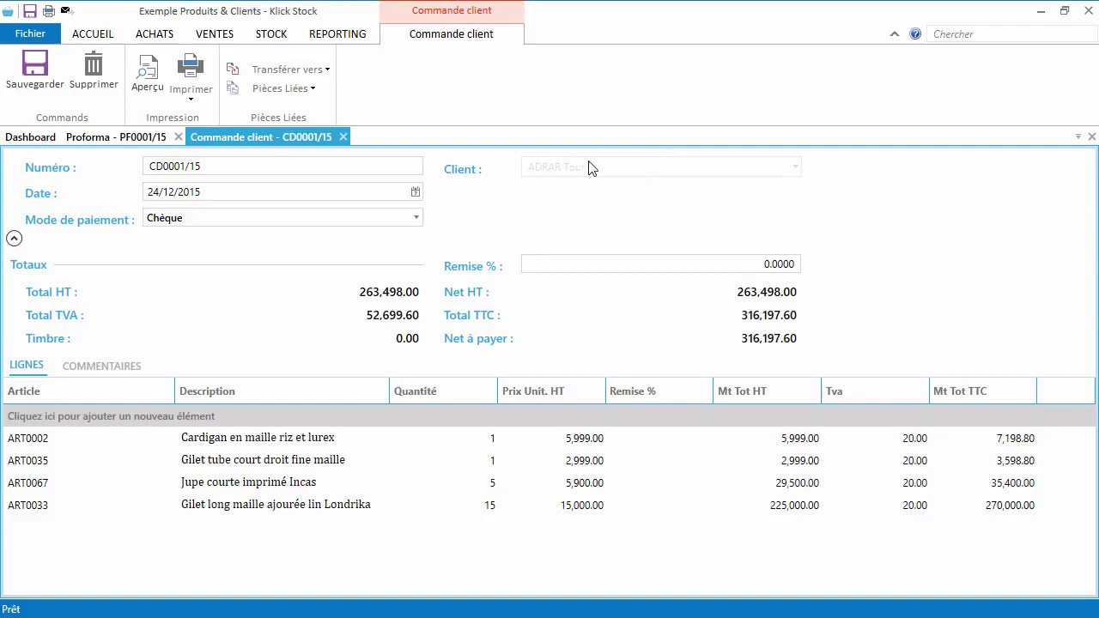
Step: Transfer the client order to a delivery note (Bon de livraison) and validate the note
click(228, 69)
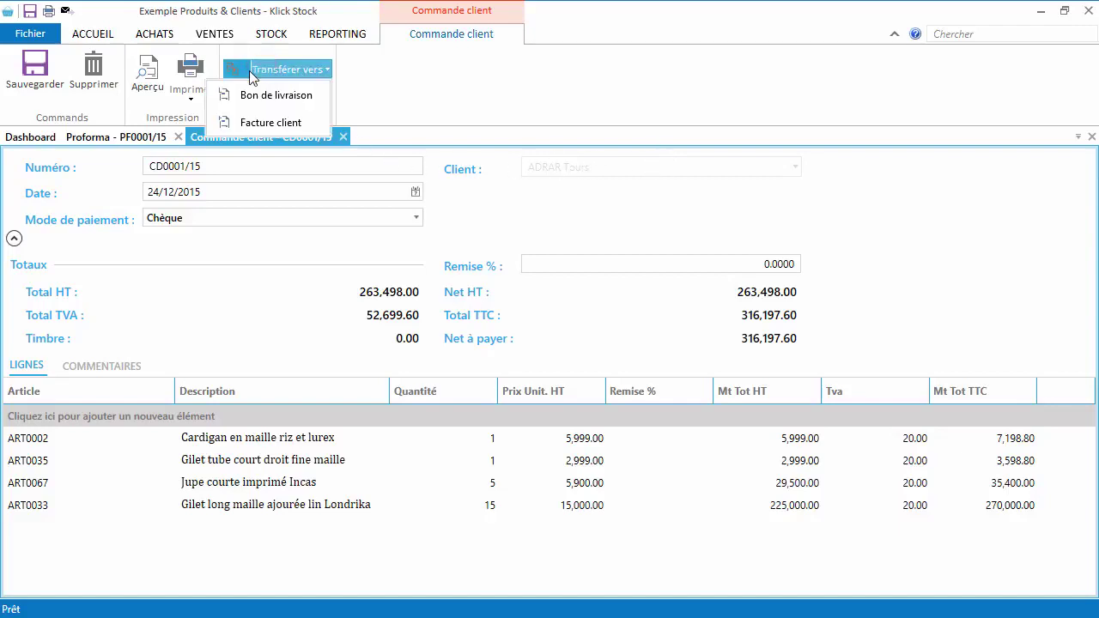
click(231, 91)
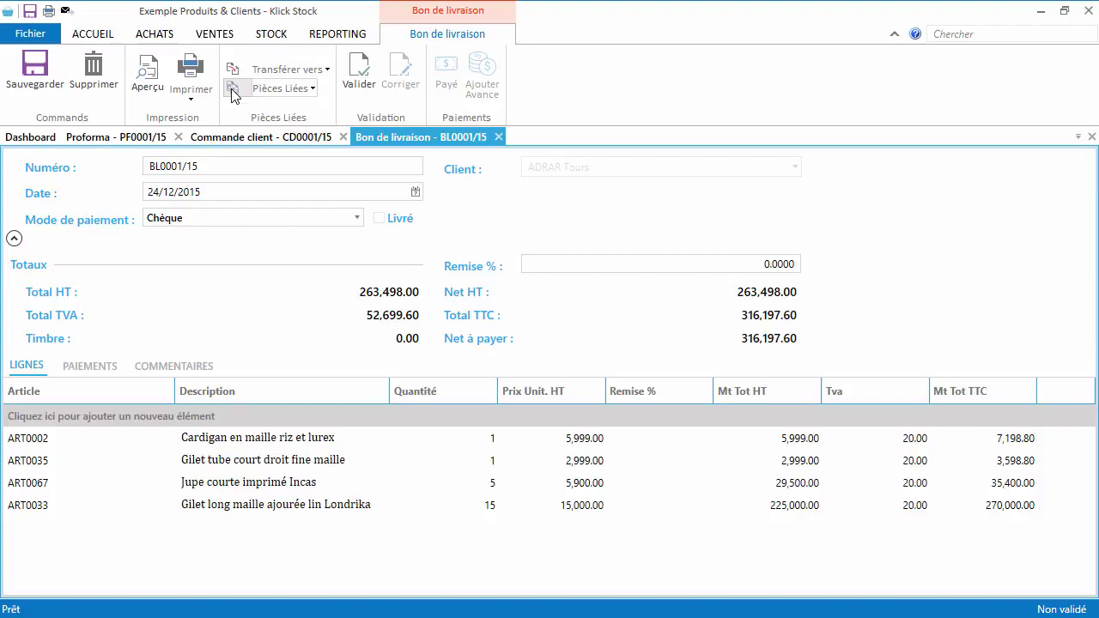
click(370, 78)
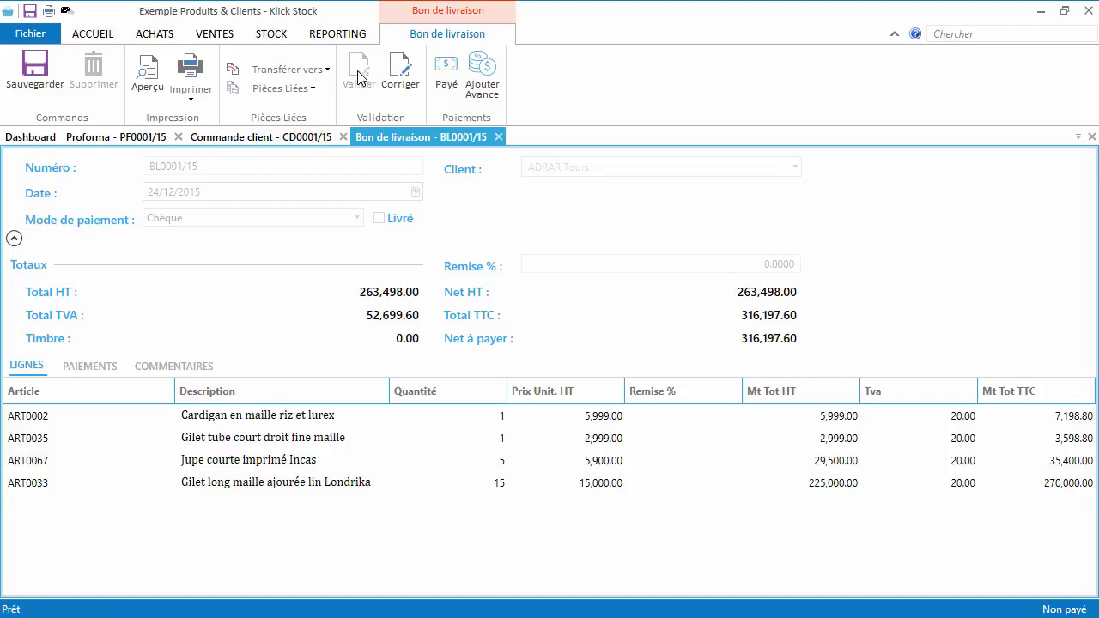
Step: Transfer the validated delivery note to a client invoice (Facture client) and validate the invoice
click(295, 72)
click(283, 94)
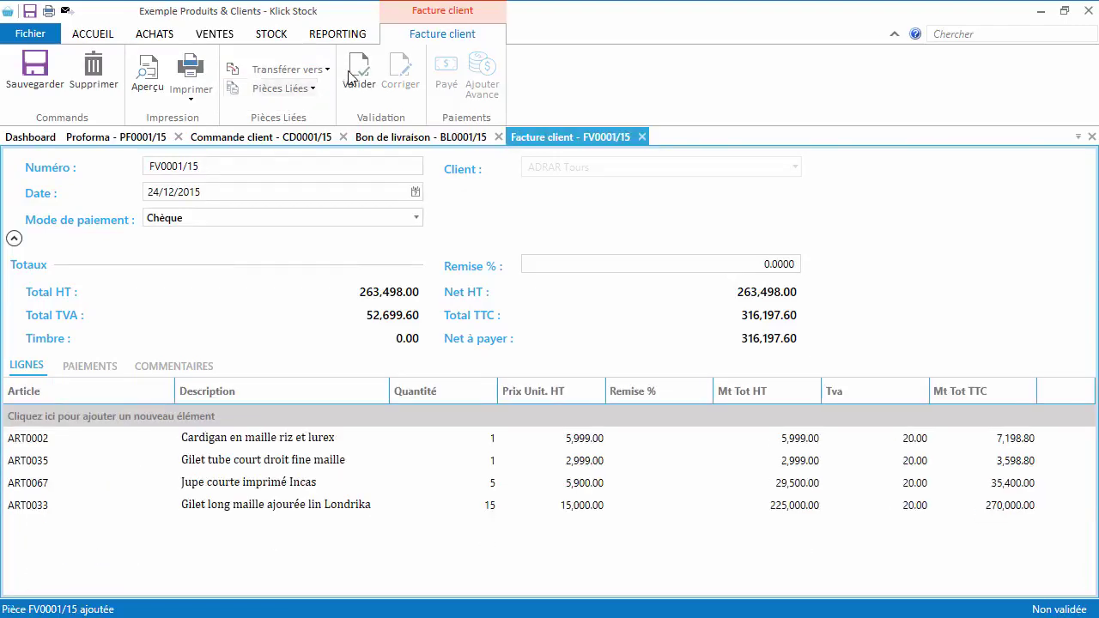
click(350, 75)
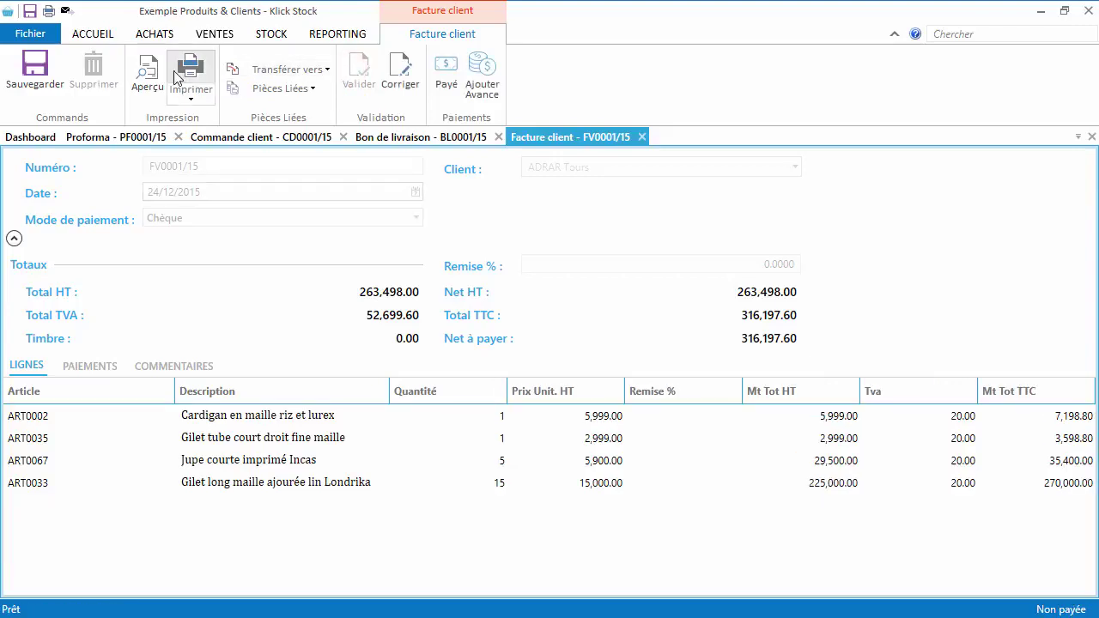
Step: Check the balance of ADRAR Tours in the client list
click(214, 33)
click(19, 80)
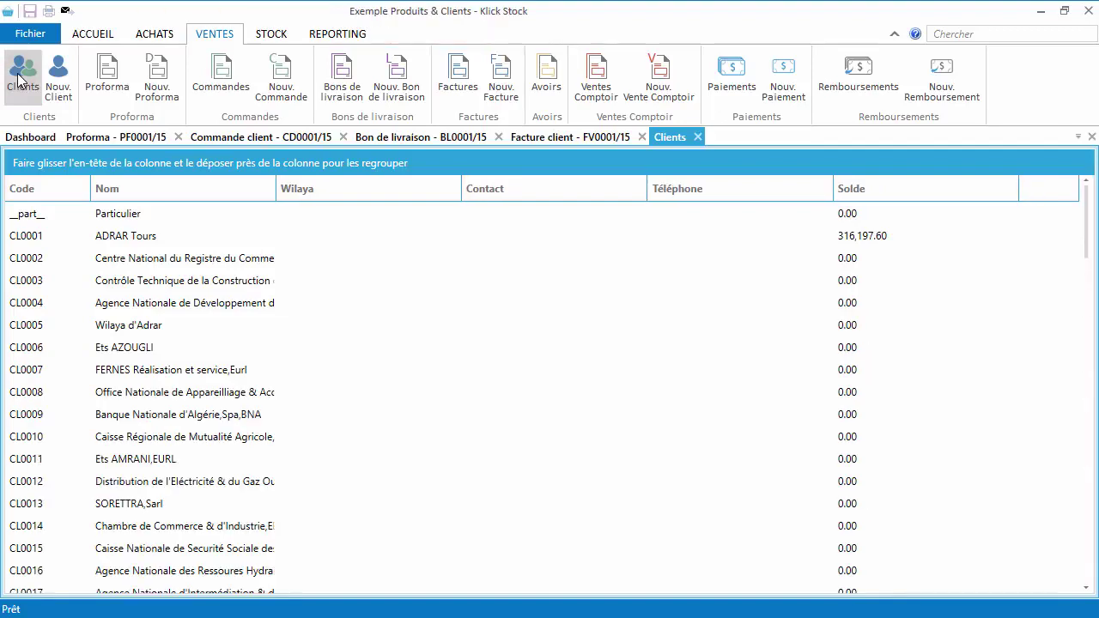
click(826, 238)
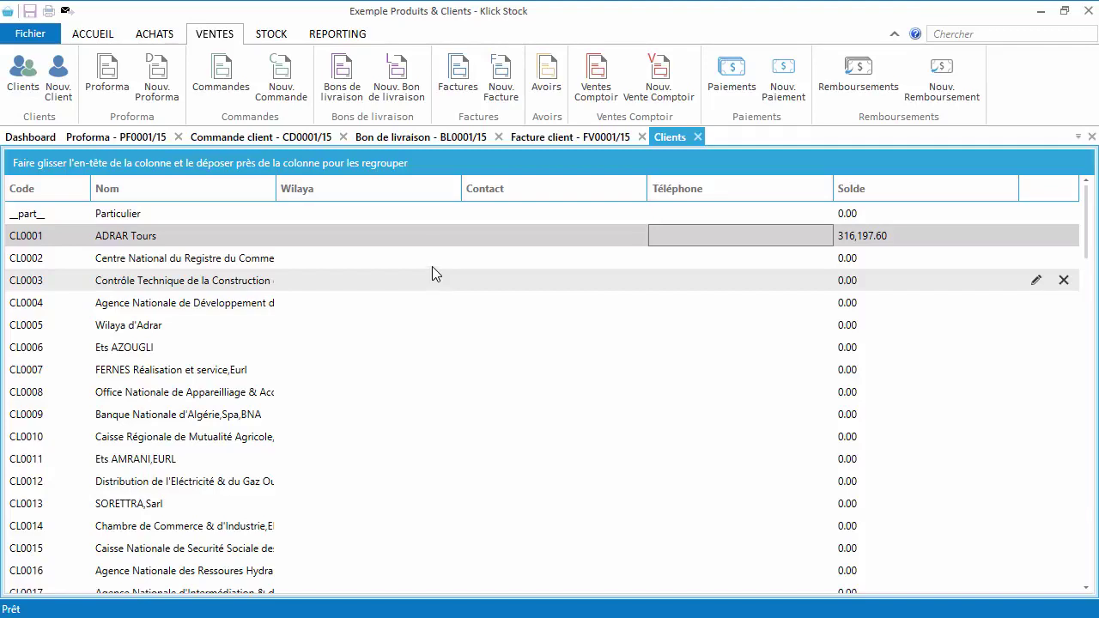
Step: Start an advance payment on the ADRAR Tours client invoice and set its amount to 200 000
click(542, 139)
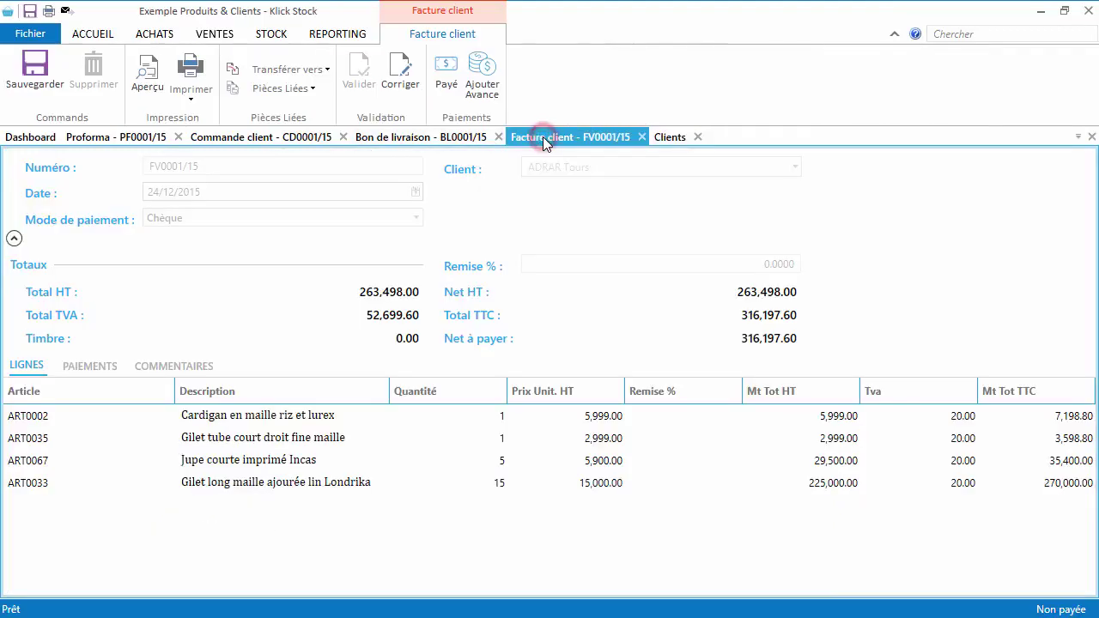
click(478, 68)
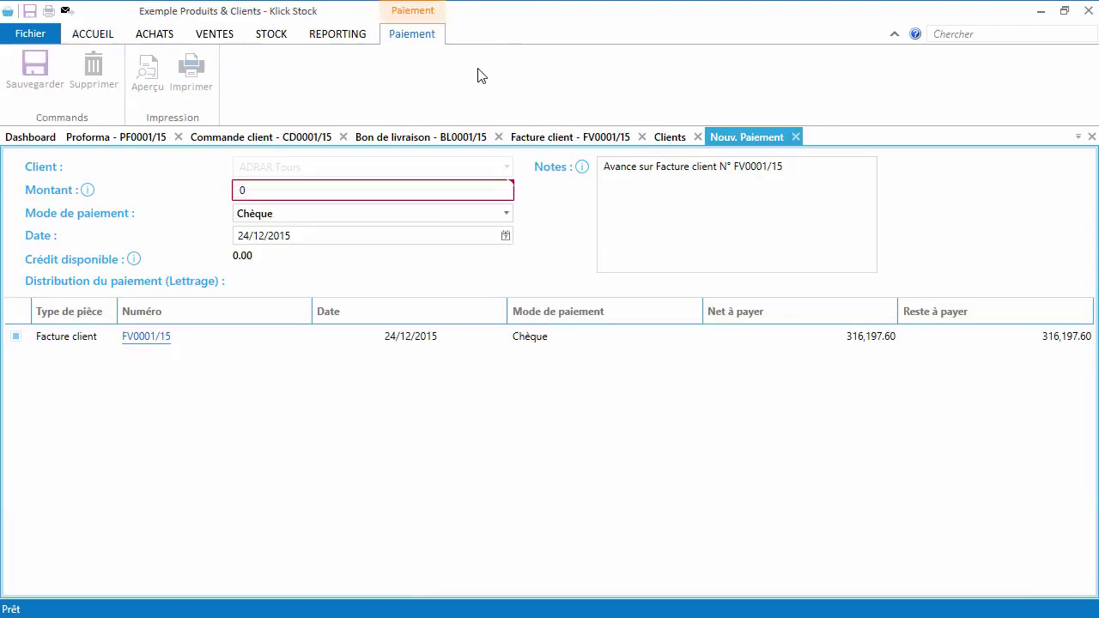
click(262, 188)
text(20)
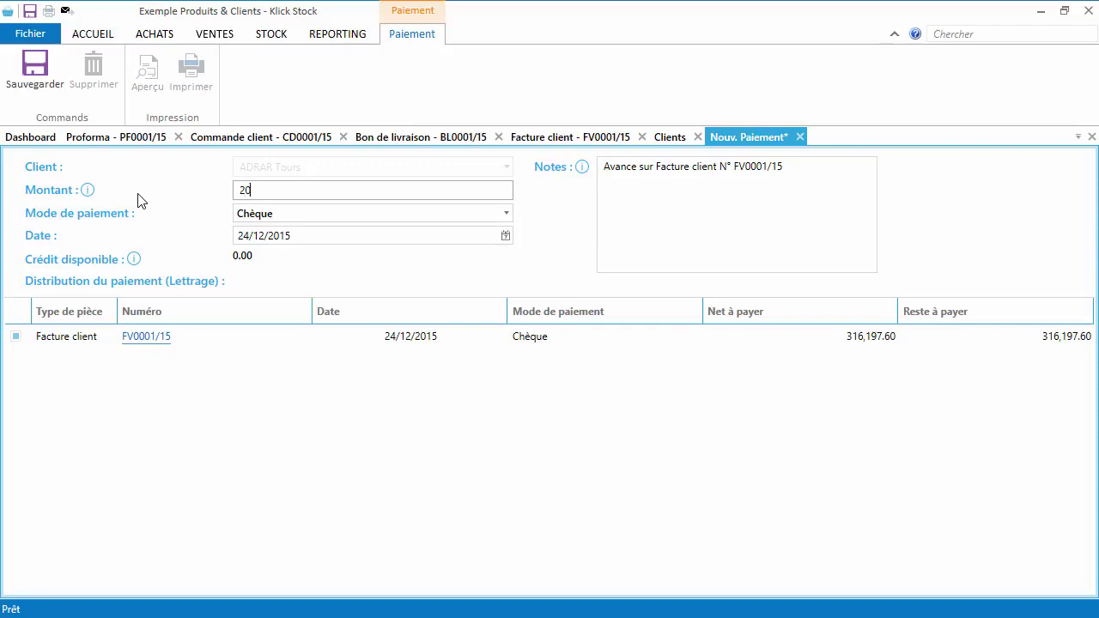
text(0000)
Step: Replace the payment's notes with the cheque number and save the payment
click(847, 197)
click(821, 162)
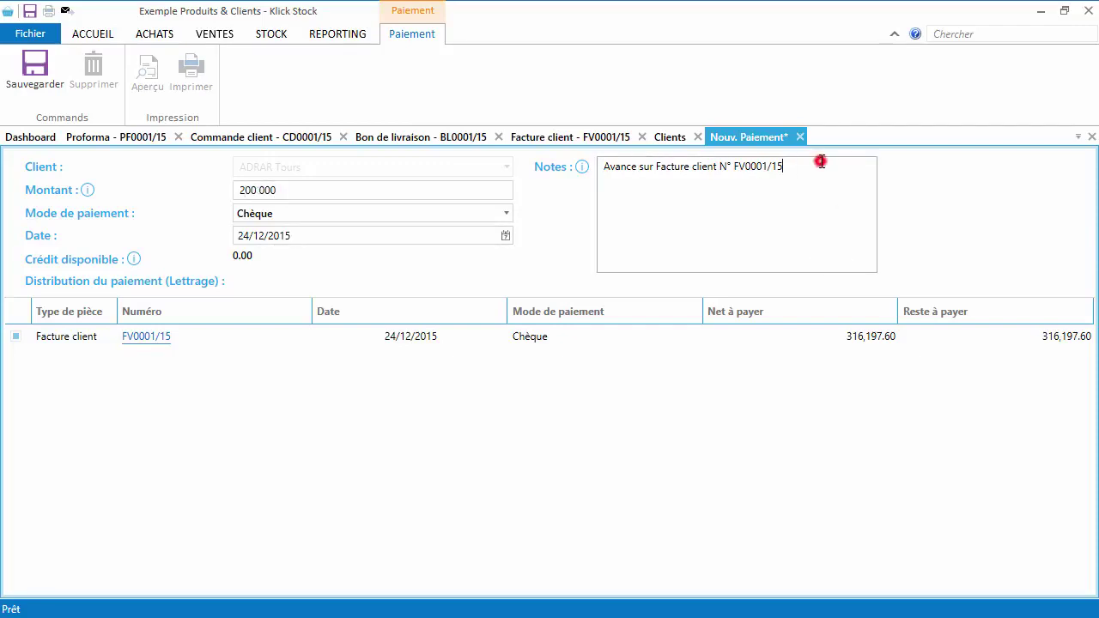
triple_click(821, 161)
key(BackSpace)
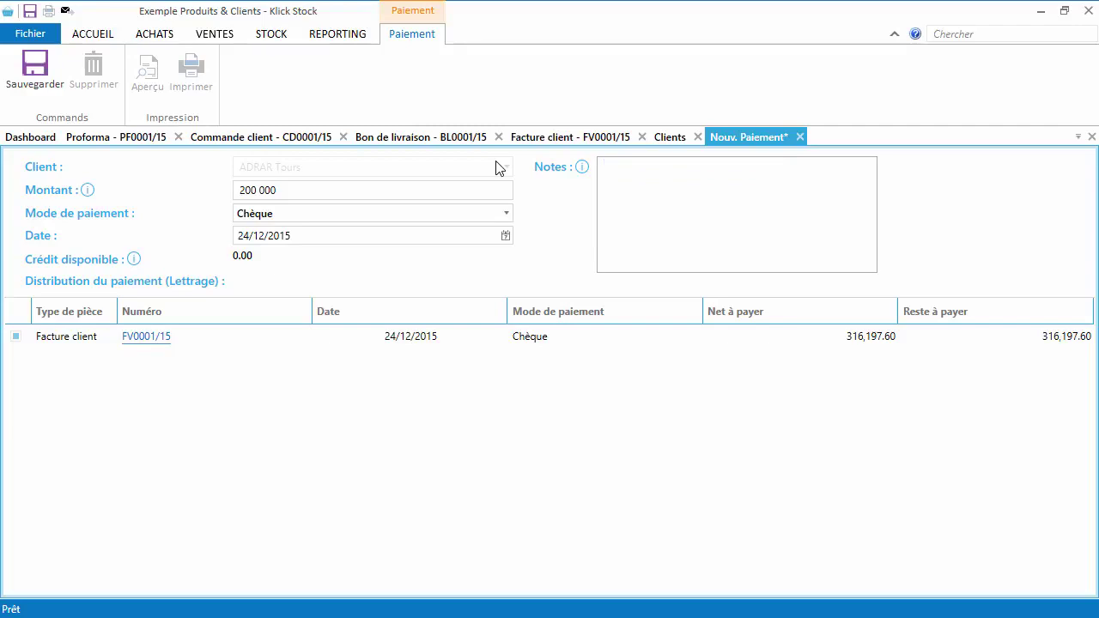
text(Chèque N°12456)
click(30, 73)
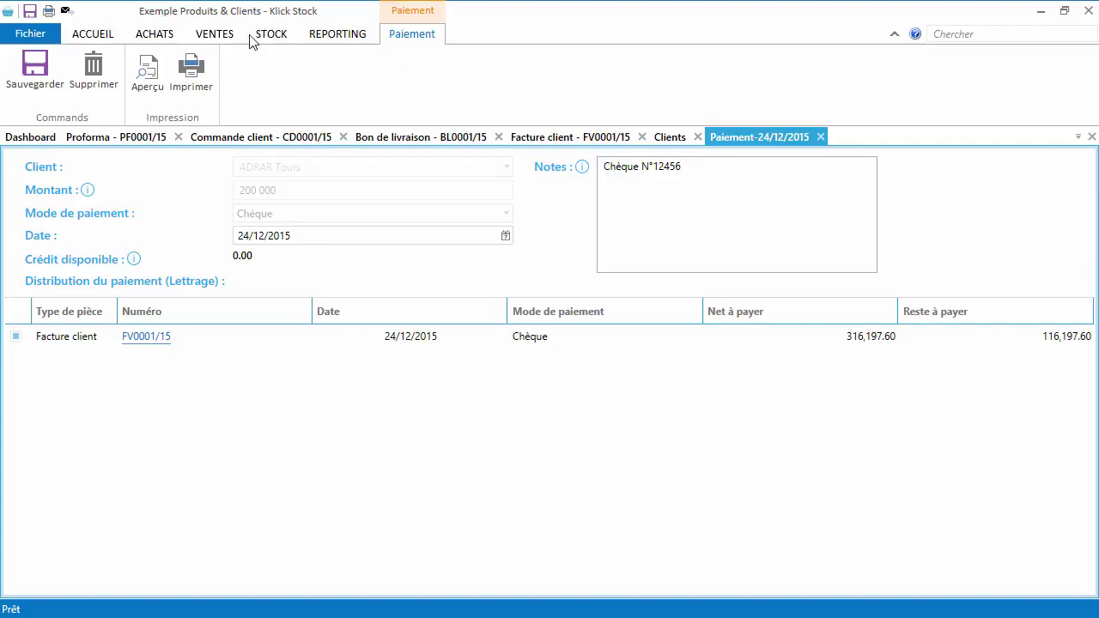
Step: Create a new payment for client ADRAR Tours and set its amount to 116 197,6
click(215, 39)
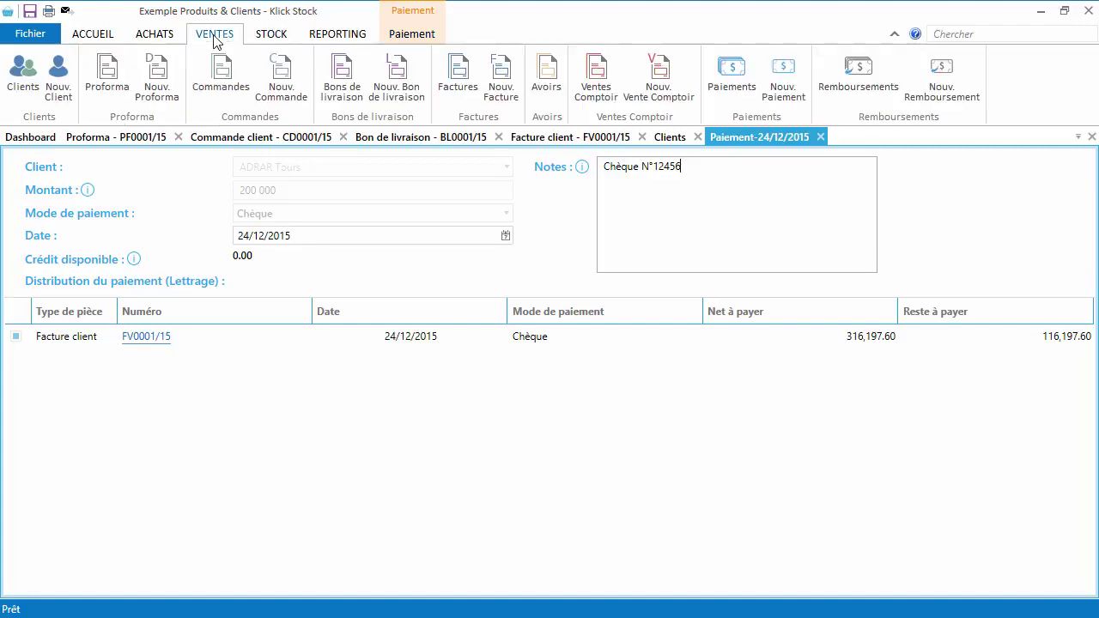
click(768, 82)
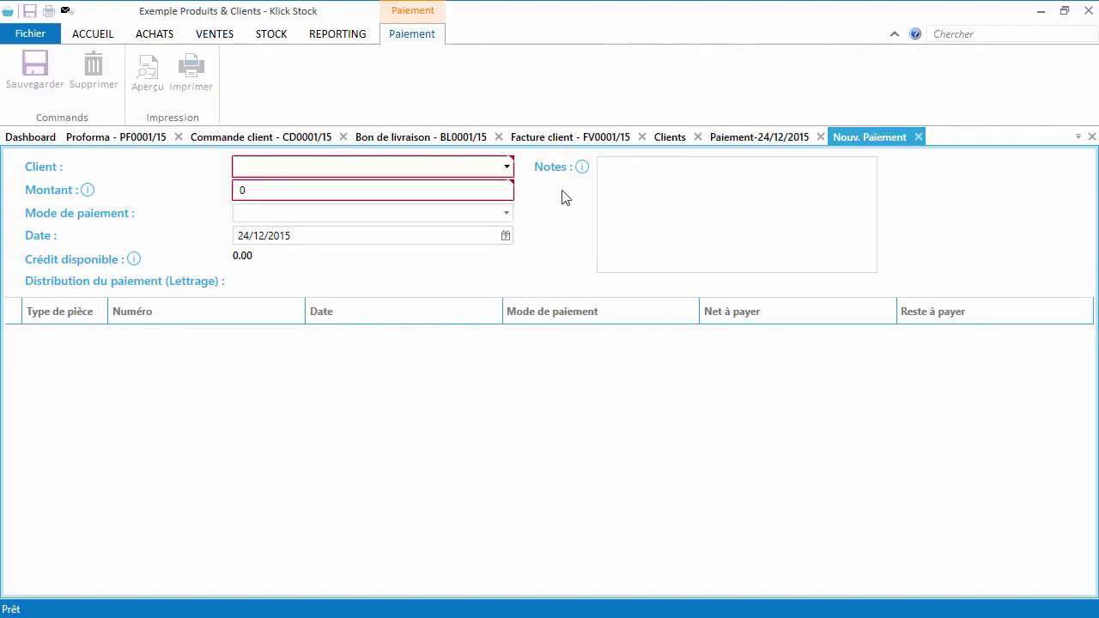
click(508, 165)
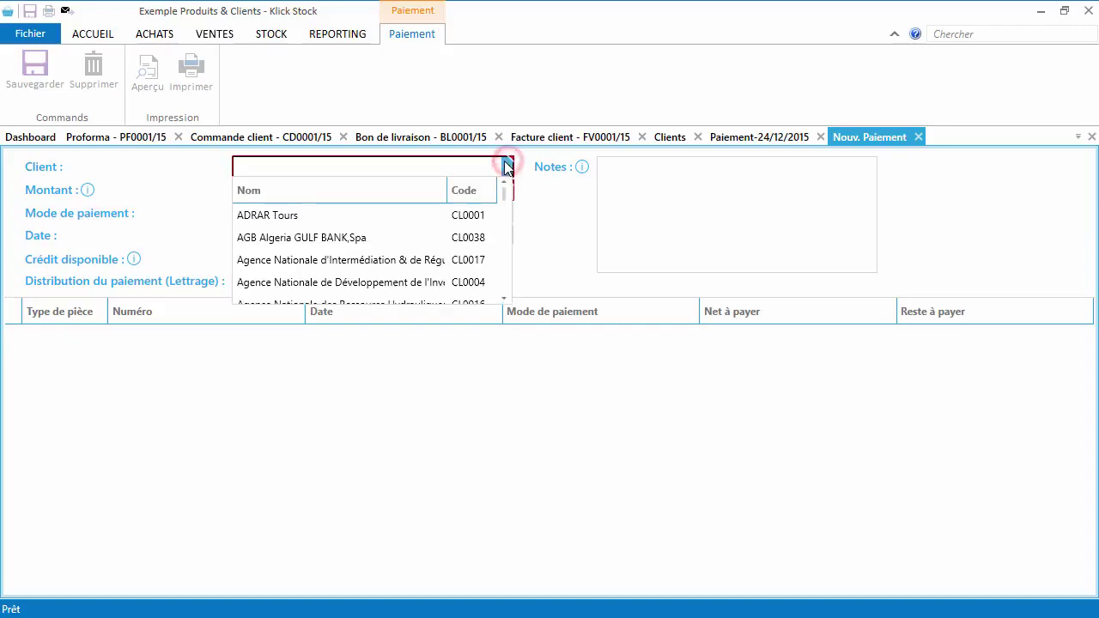
click(283, 214)
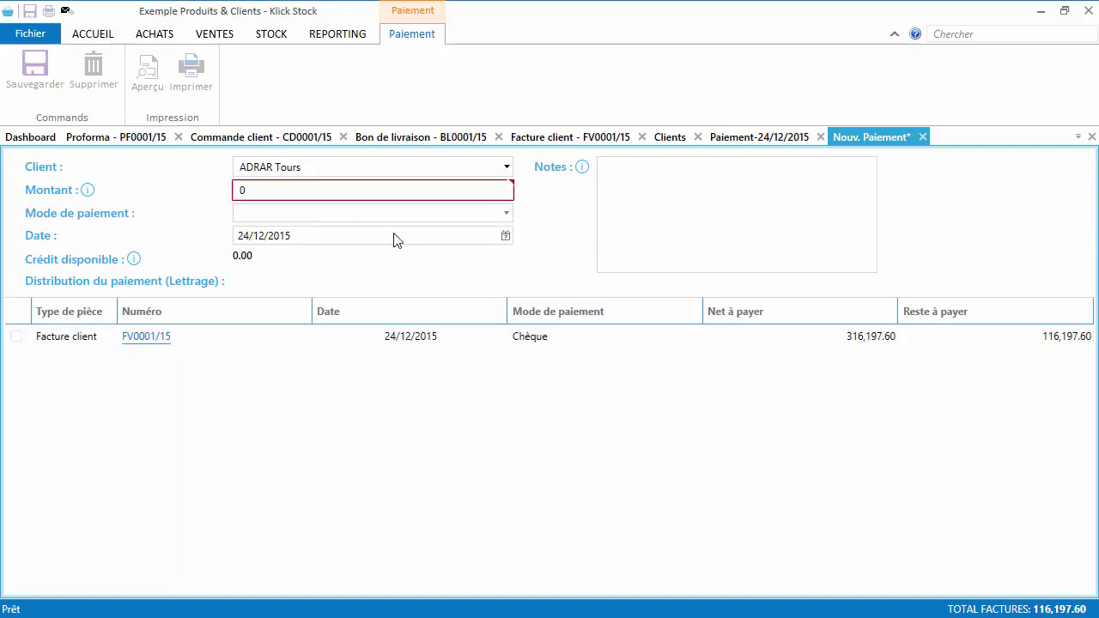
click(331, 189)
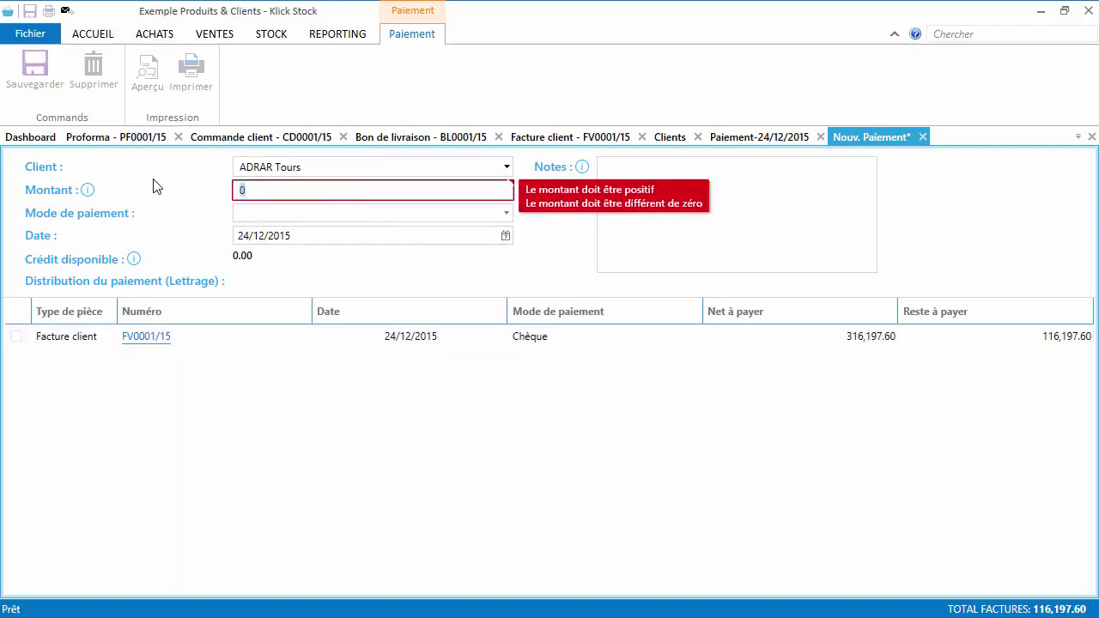
text(11)
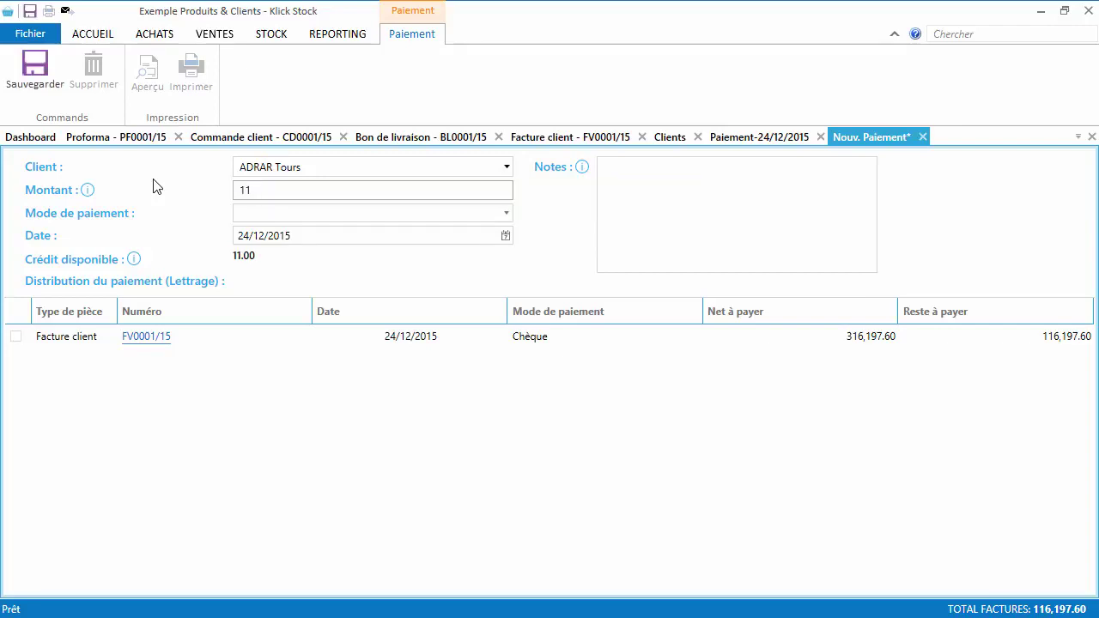
text(6 197,6)
Step: Allocate the payment to the listed client invoice, enter the cheque number in the notes and save the payment
click(16, 337)
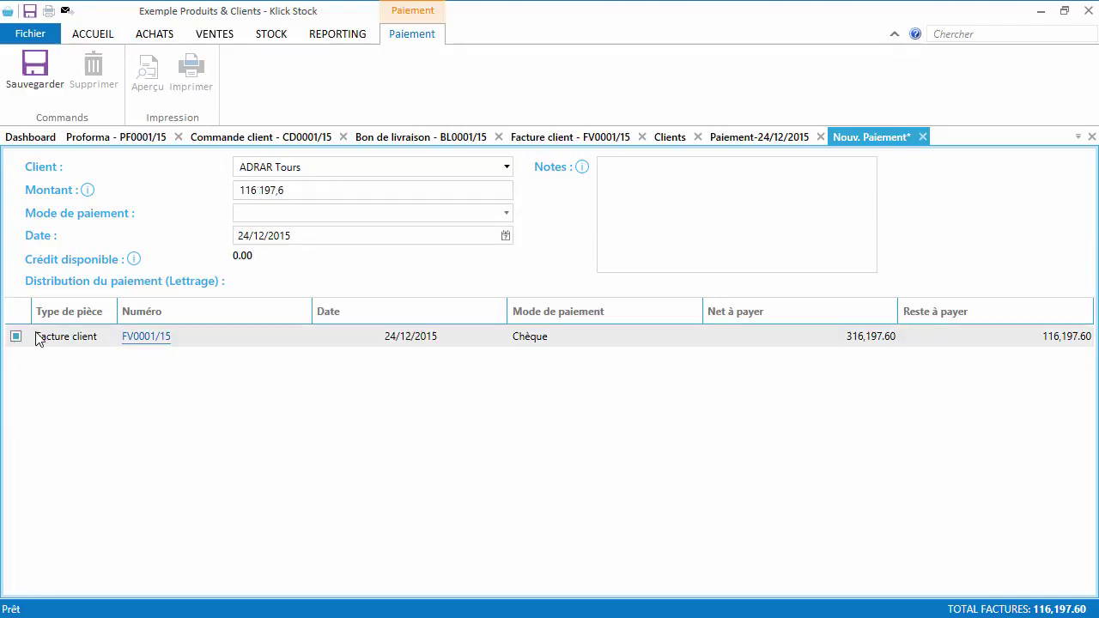
click(740, 241)
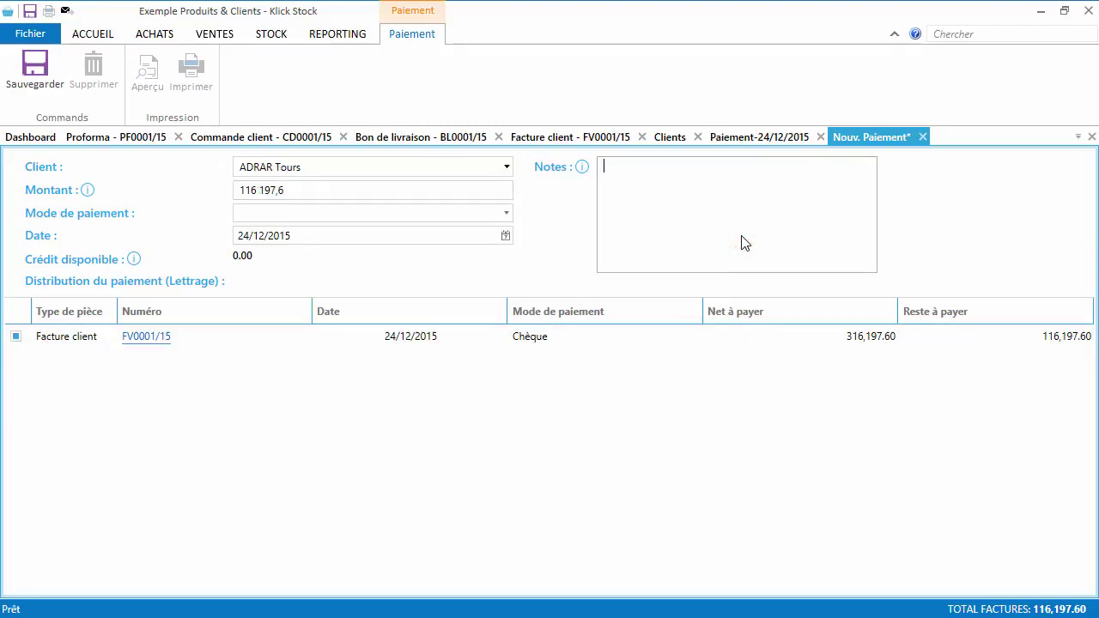
text(Chèque N°12671)
click(36, 68)
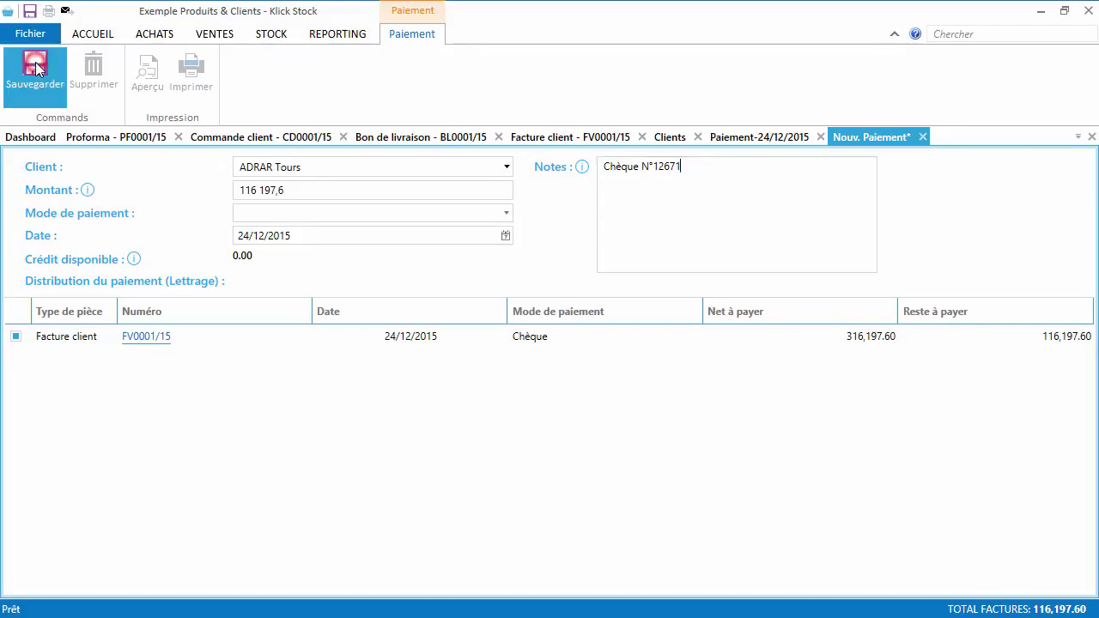
Step: Close both payment records and display the payments recorded on the ADRAR Tours client invoice
click(1091, 138)
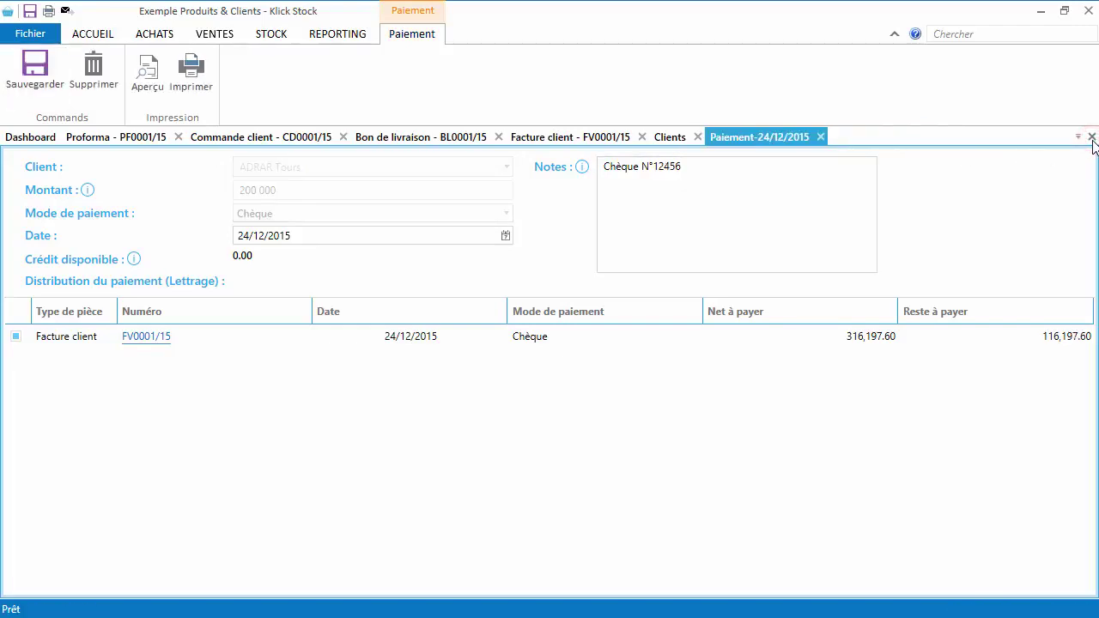
click(1091, 138)
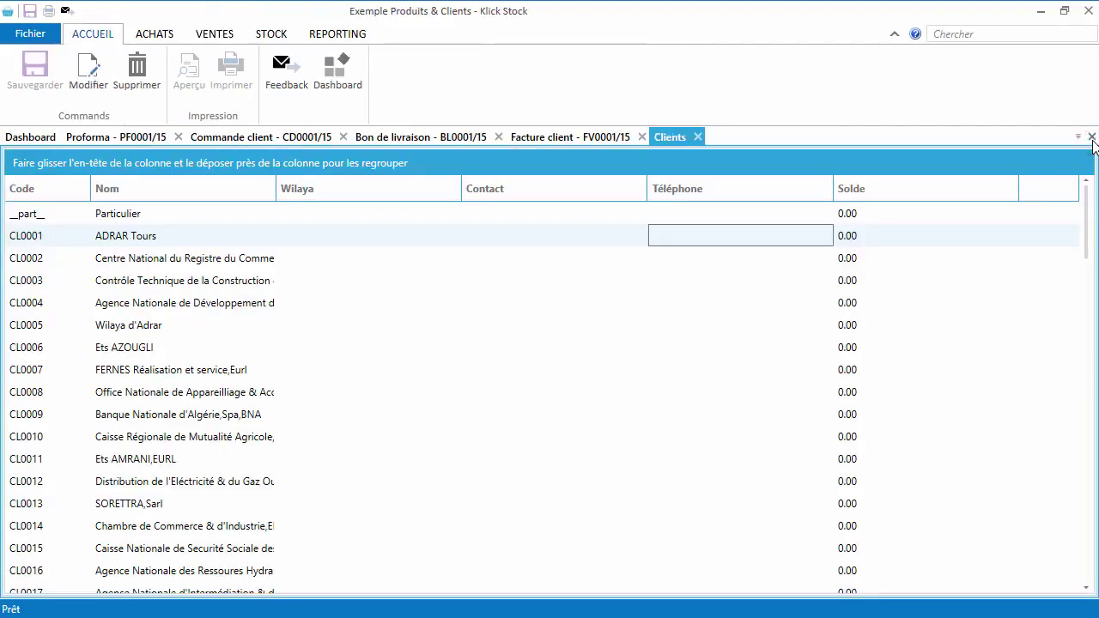
click(584, 140)
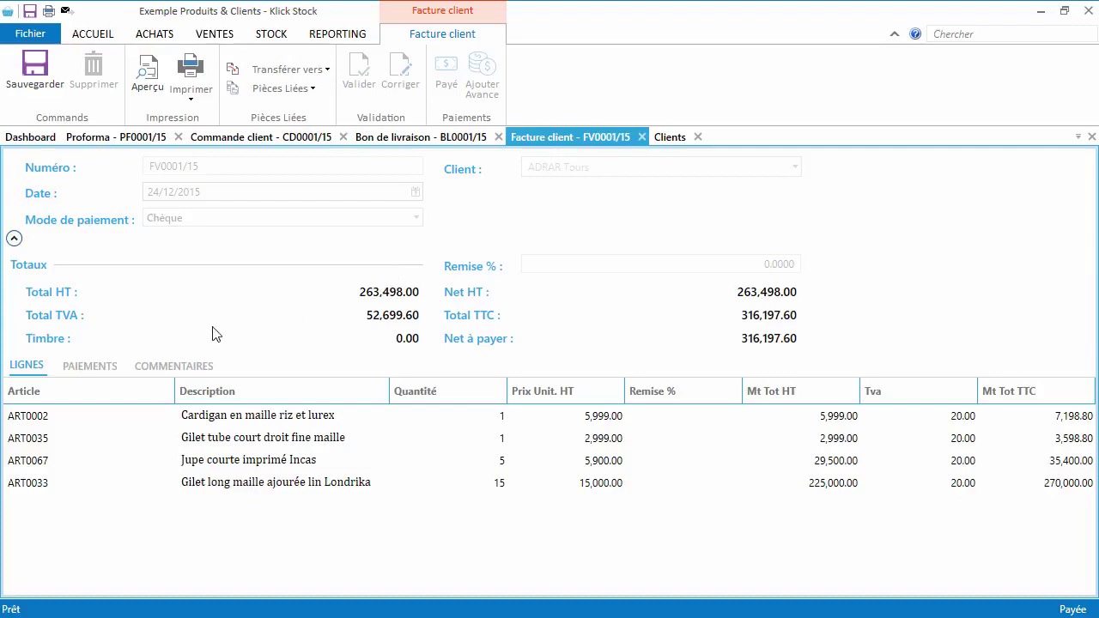
click(72, 364)
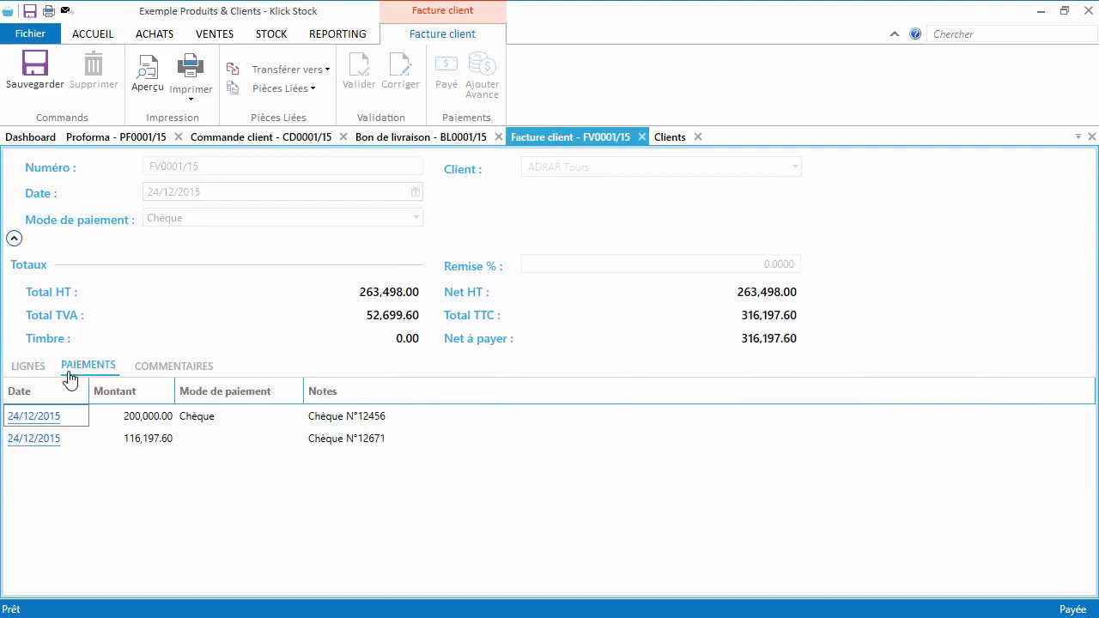
Step: Inspect the second payment listed on the invoice, and close its record and the client list
click(47, 440)
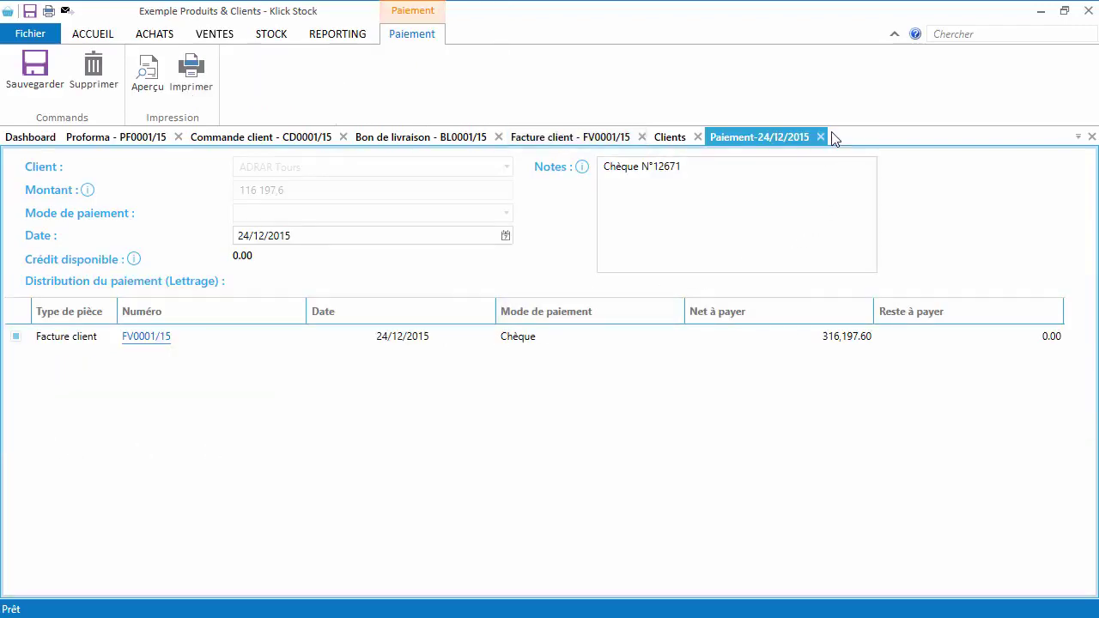
click(820, 138)
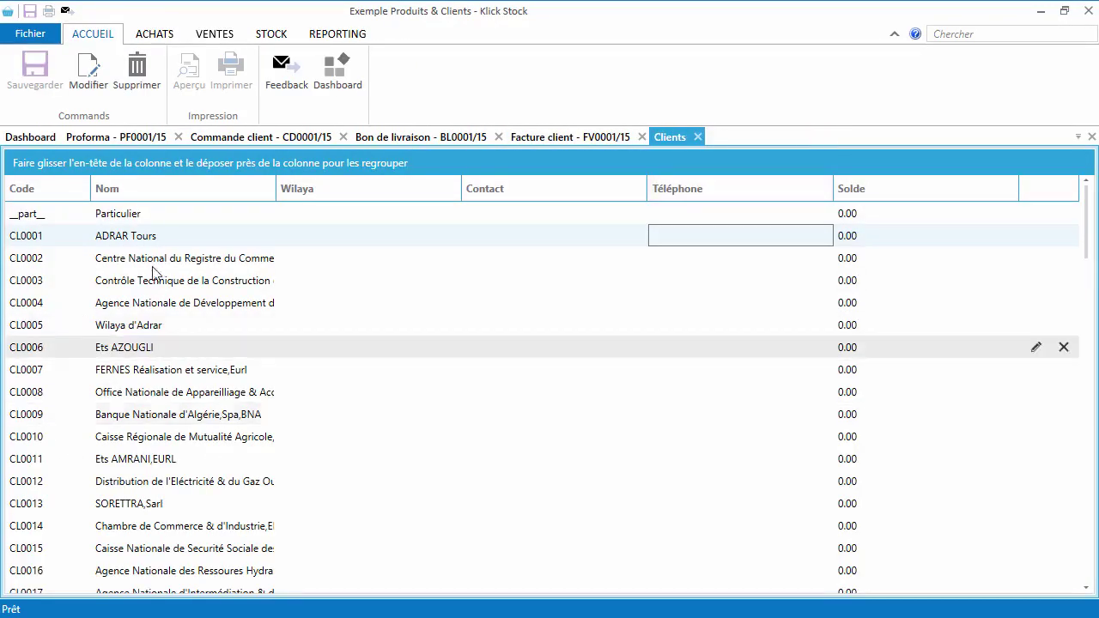
click(698, 137)
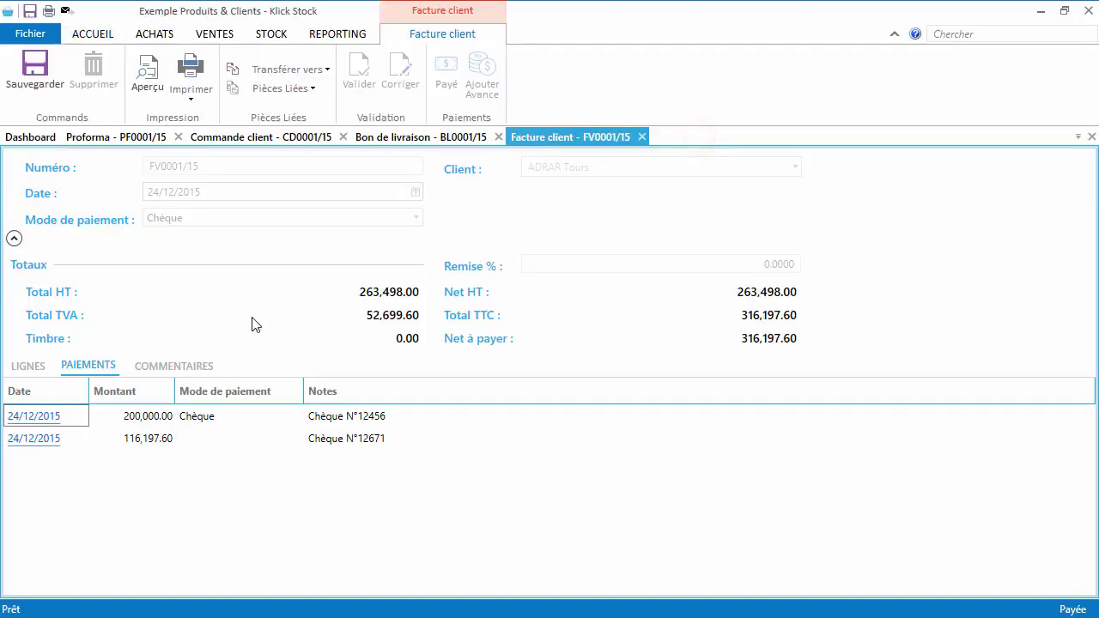
click(33, 438)
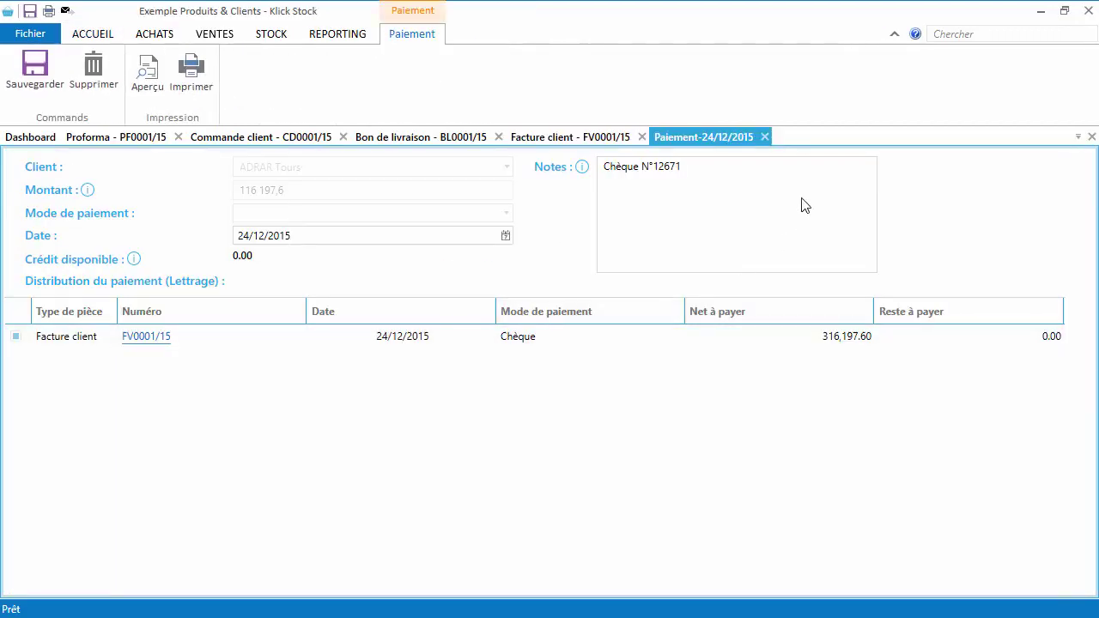
click(764, 137)
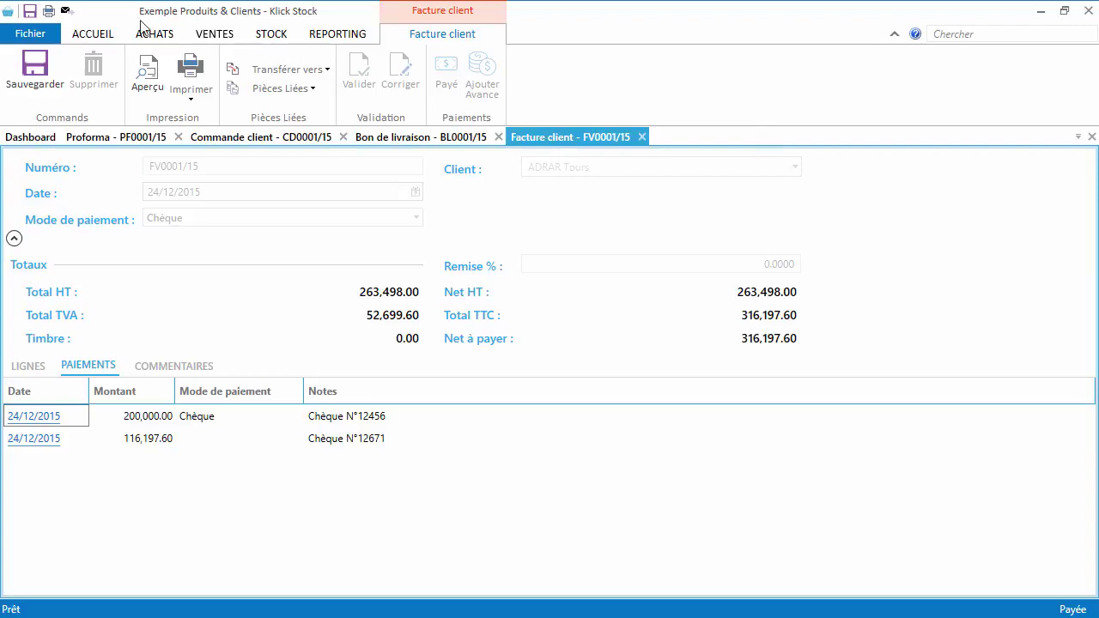
Step: Transfer the ADRAR Tours client invoice to a client credit note (Avoir client)
click(269, 35)
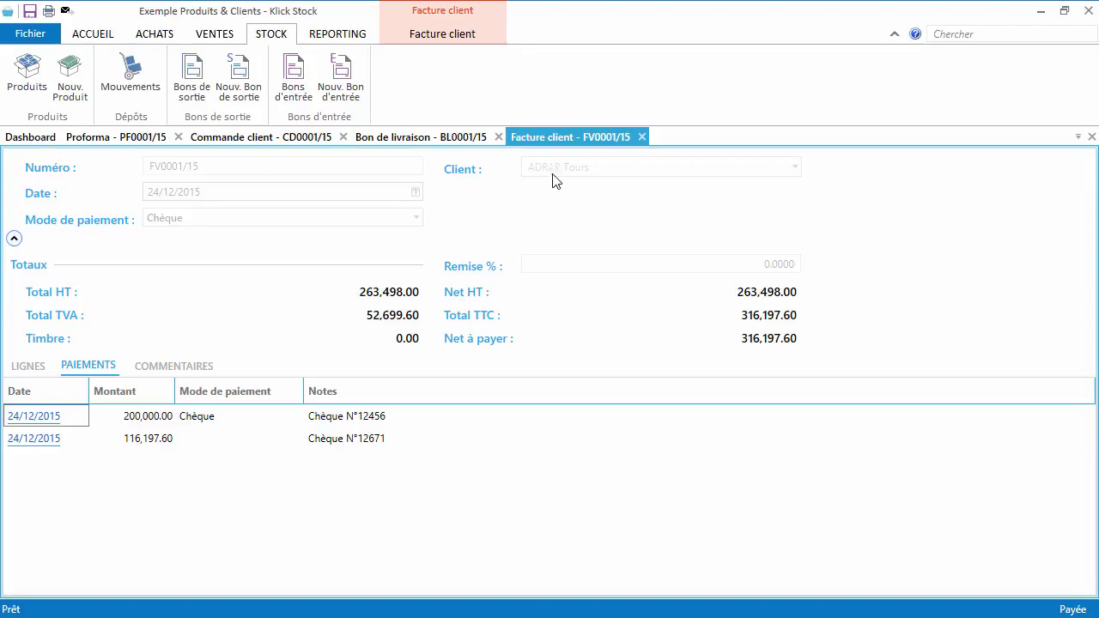
click(455, 39)
click(287, 72)
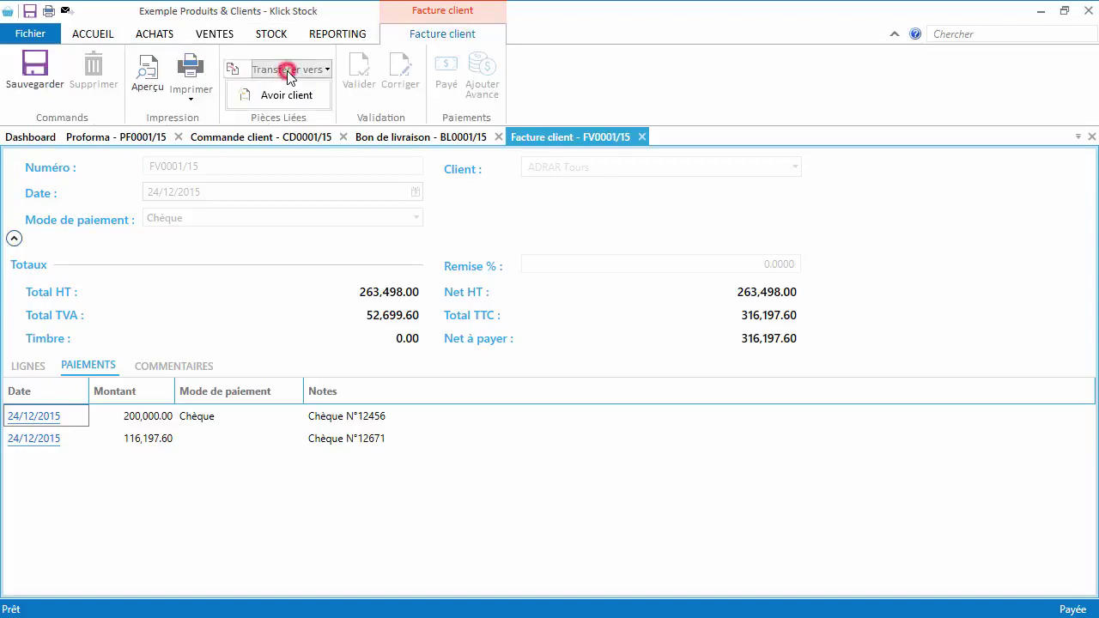
click(287, 96)
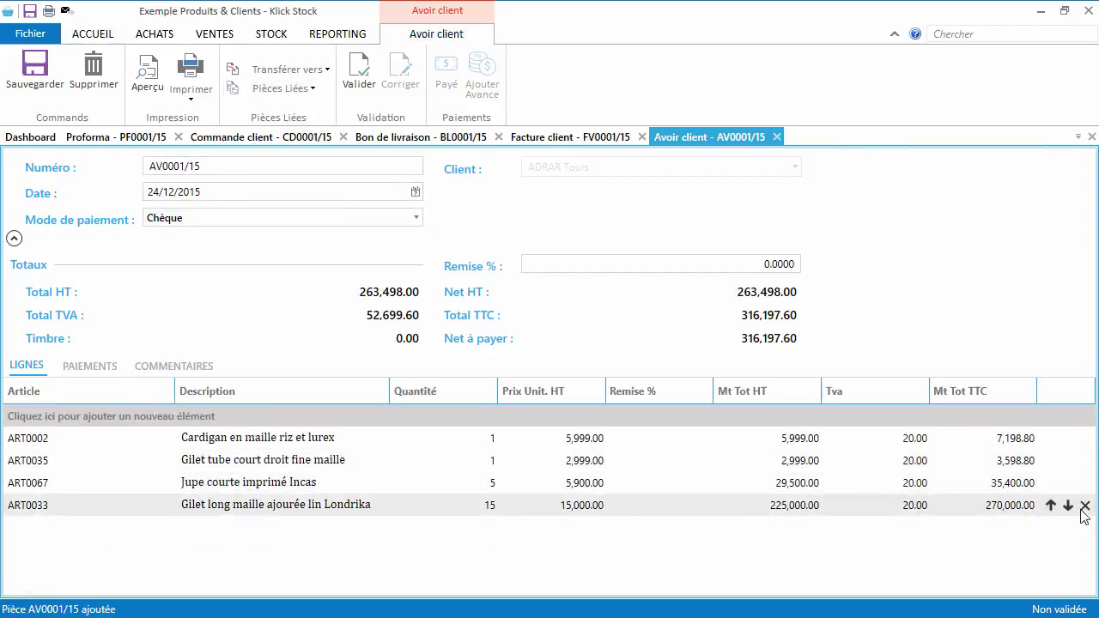
Step: Remove lines ART0033, ART0067 and ART0035 from the credit note, keeping only ART0002, and validate it
click(1084, 506)
click(1084, 482)
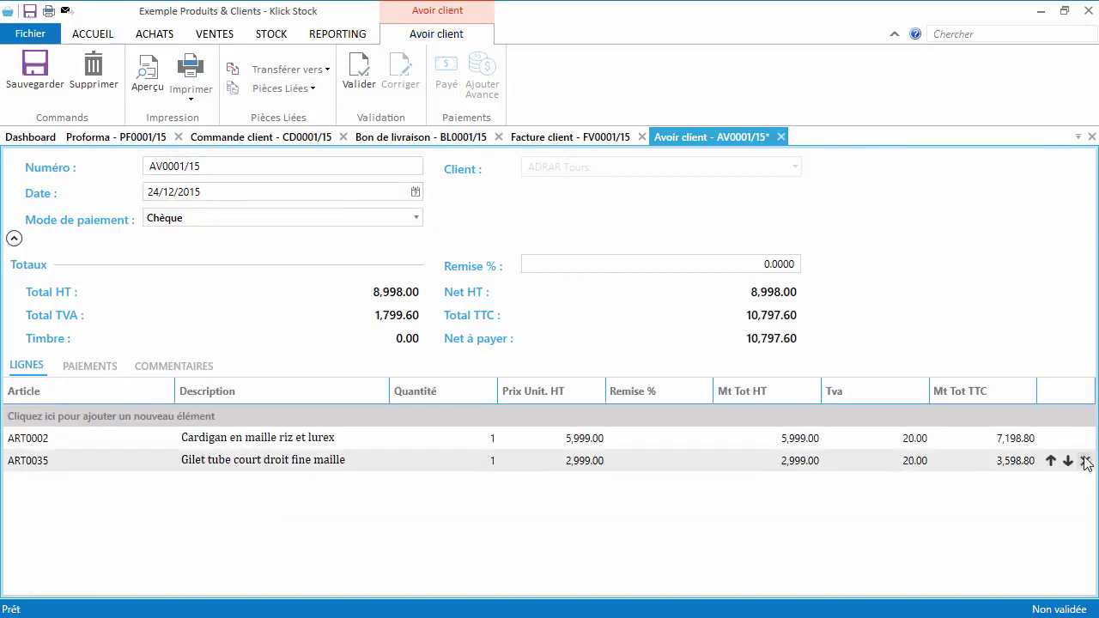
click(1084, 462)
click(359, 84)
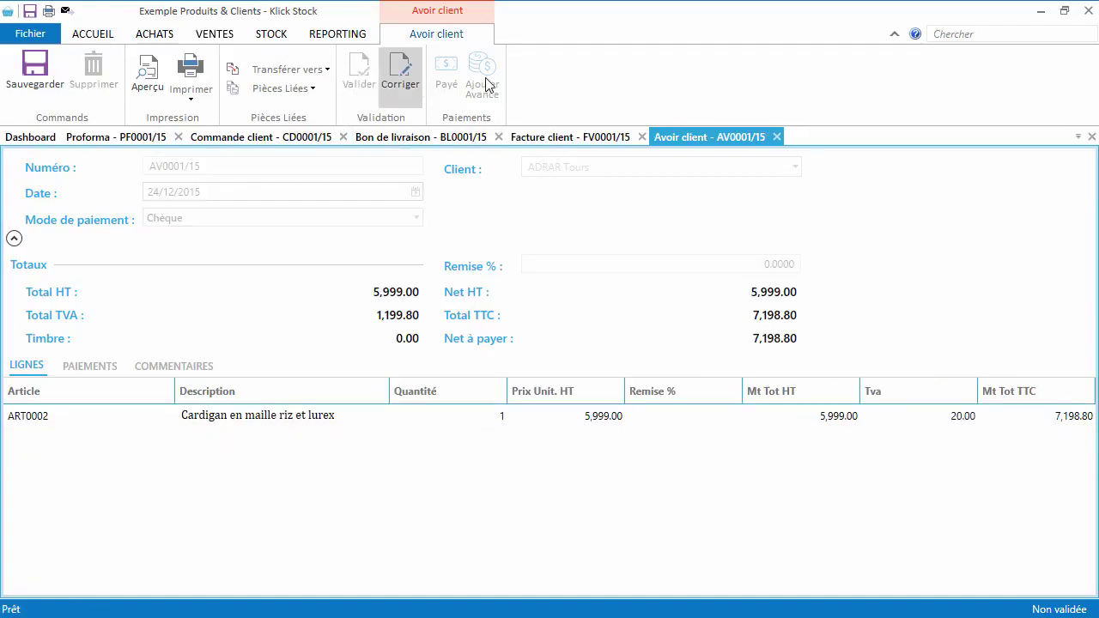
Step: Close the credit note and all the other open sales documents to return to the dashboard
click(1090, 137)
click(1091, 137)
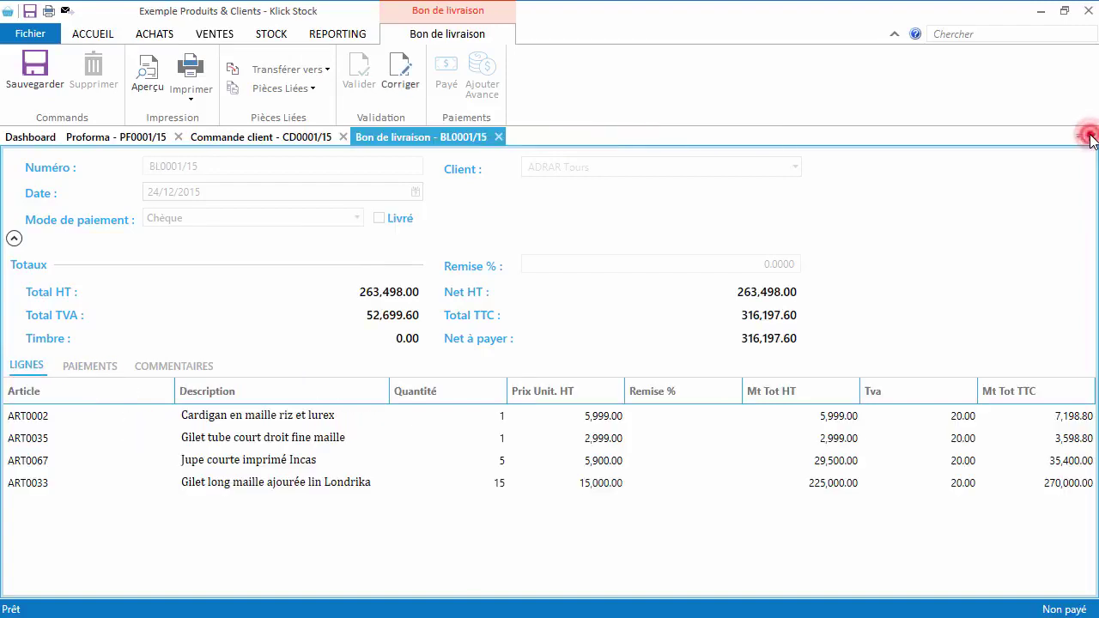
click(1091, 136)
click(1090, 137)
click(1090, 136)
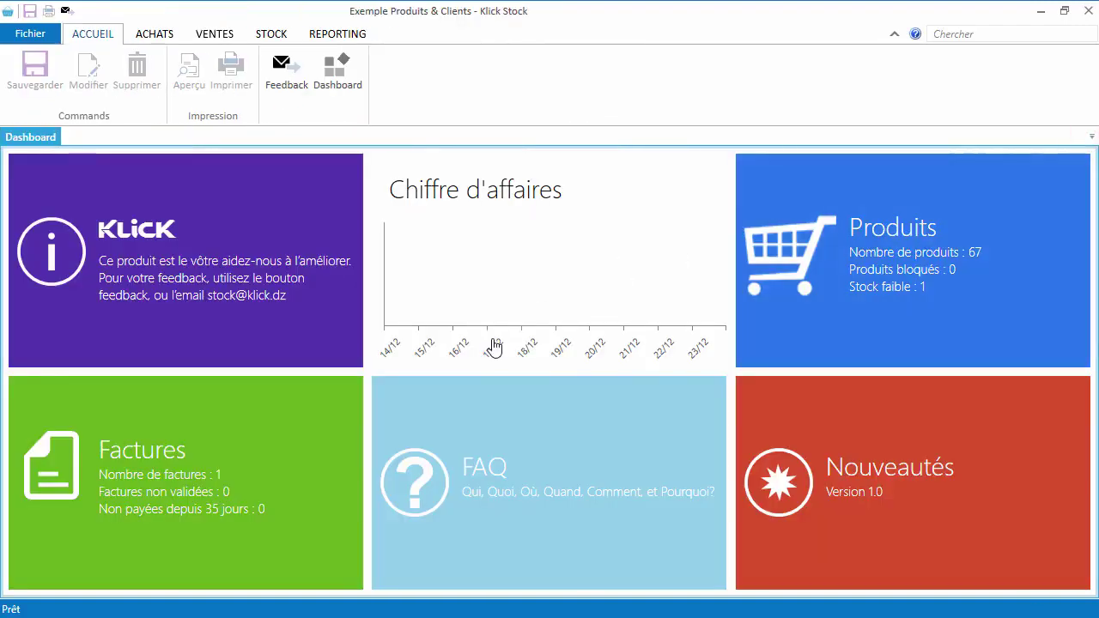
Step: Open the existing dossier named Dossier Exemple
click(38, 38)
click(86, 109)
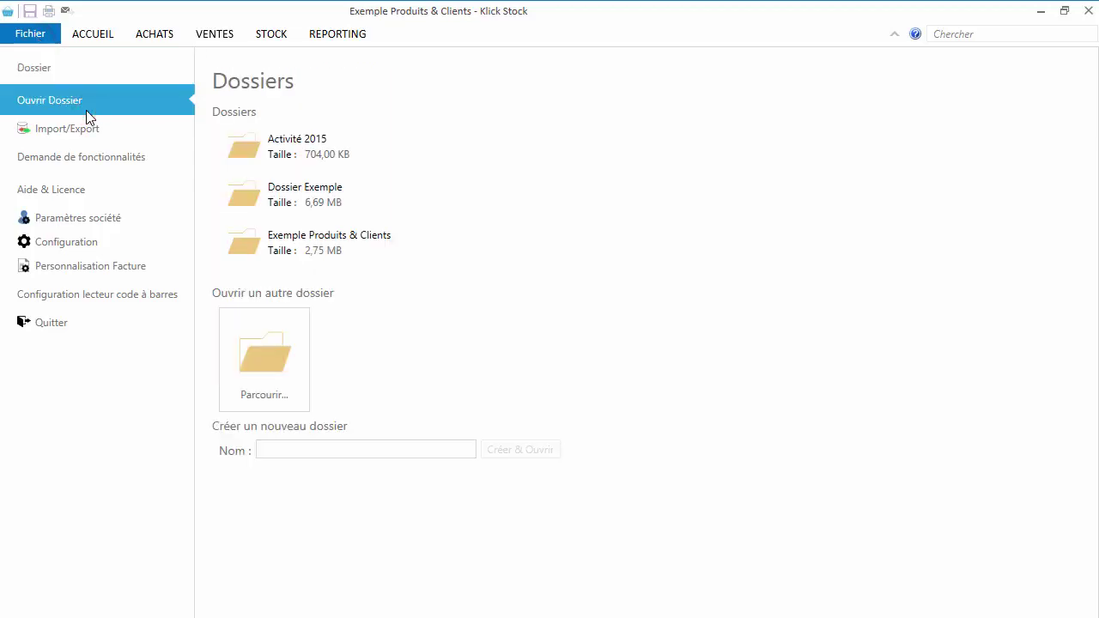
click(396, 202)
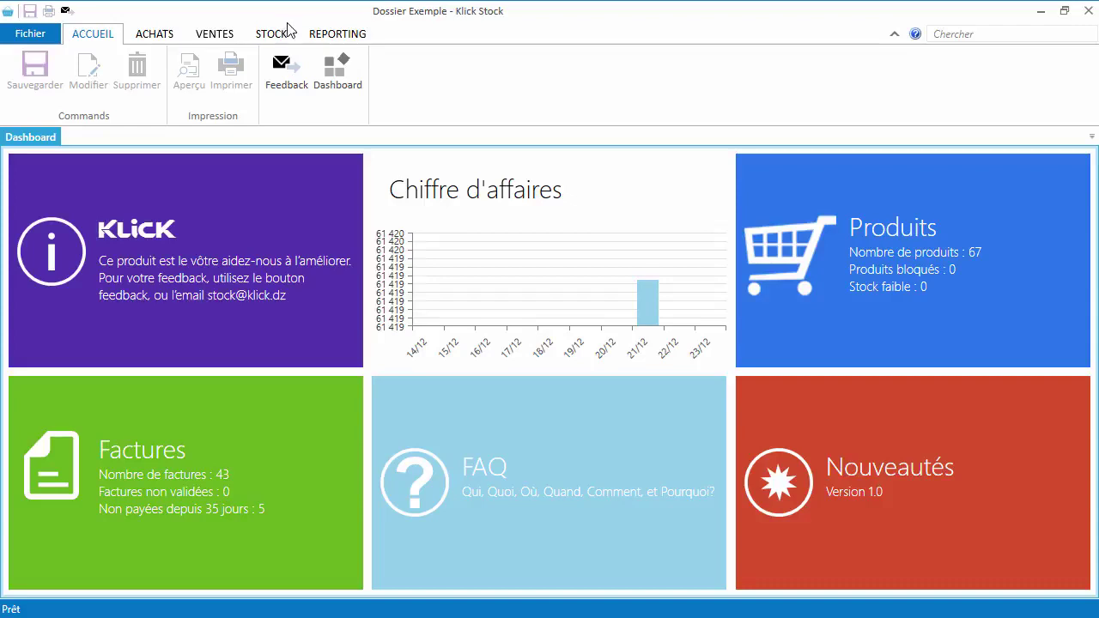
Step: Open the list of client invoices and search it for 34, refining the search to 0034
click(214, 34)
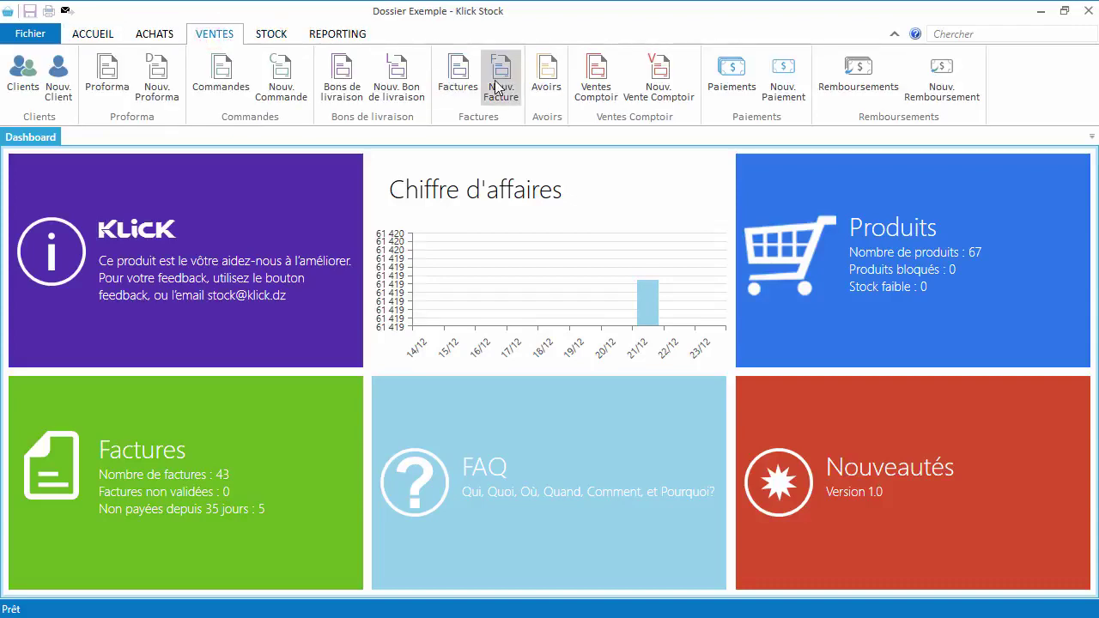
click(452, 89)
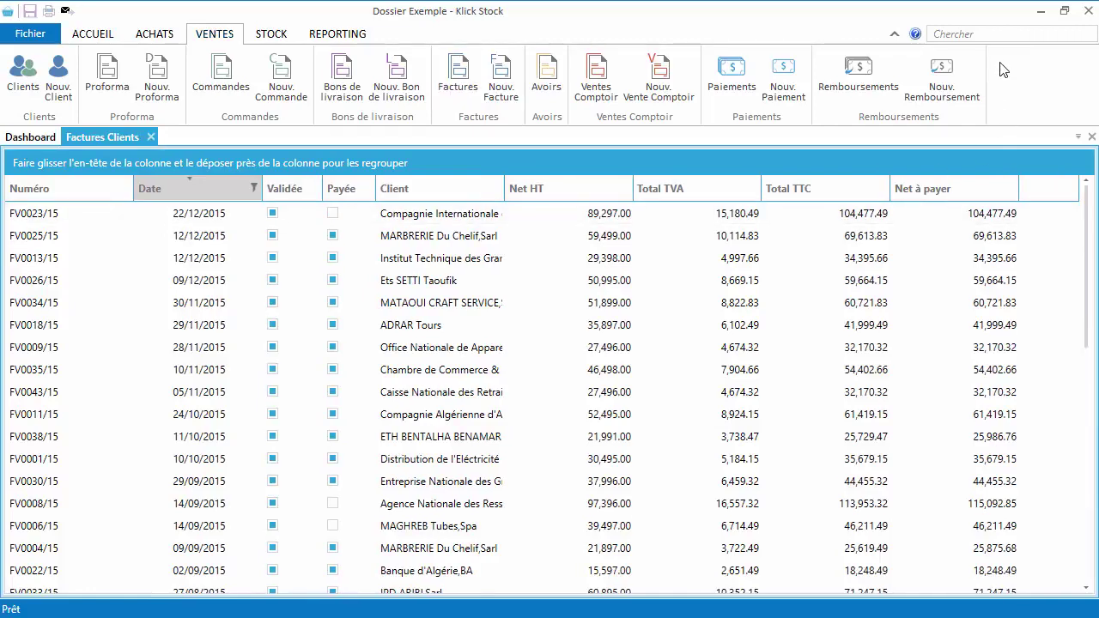
click(988, 32)
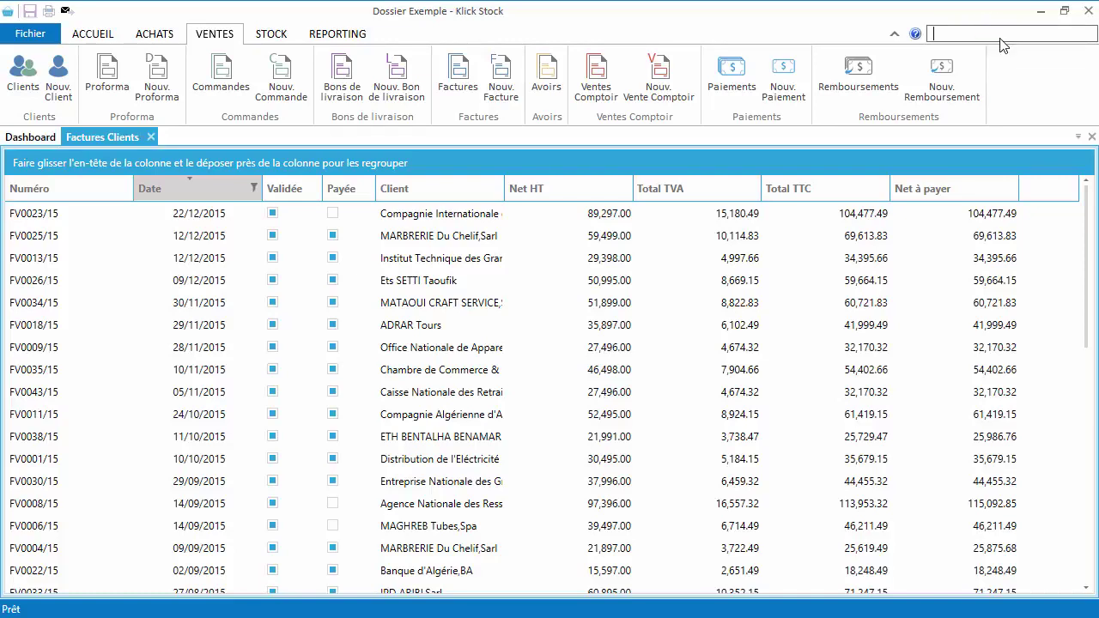
text(34)
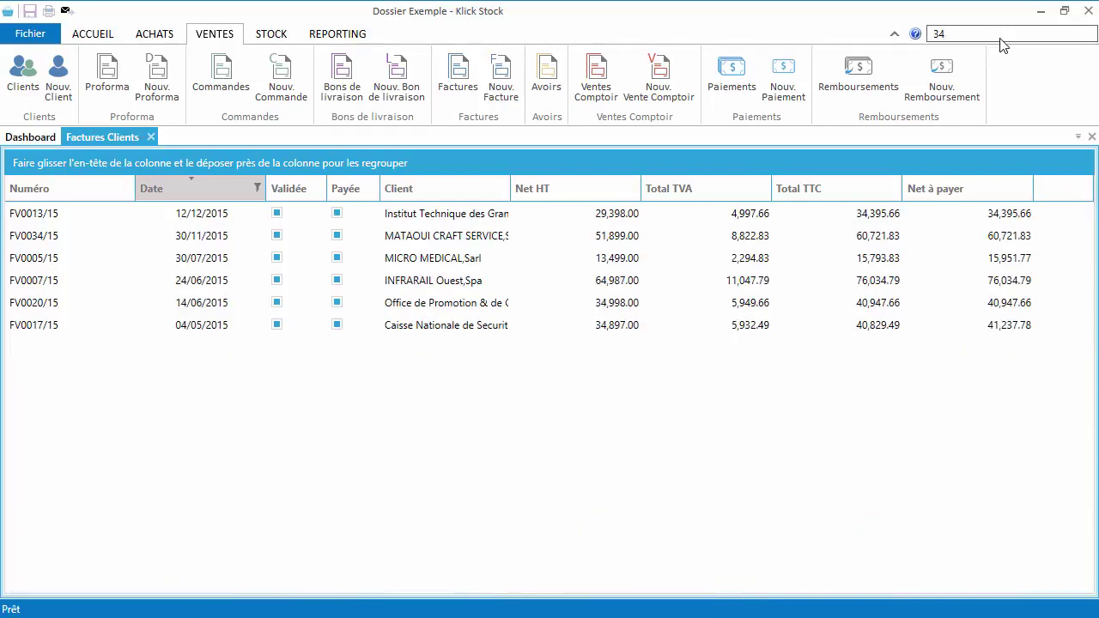
key(Home)
text(00)
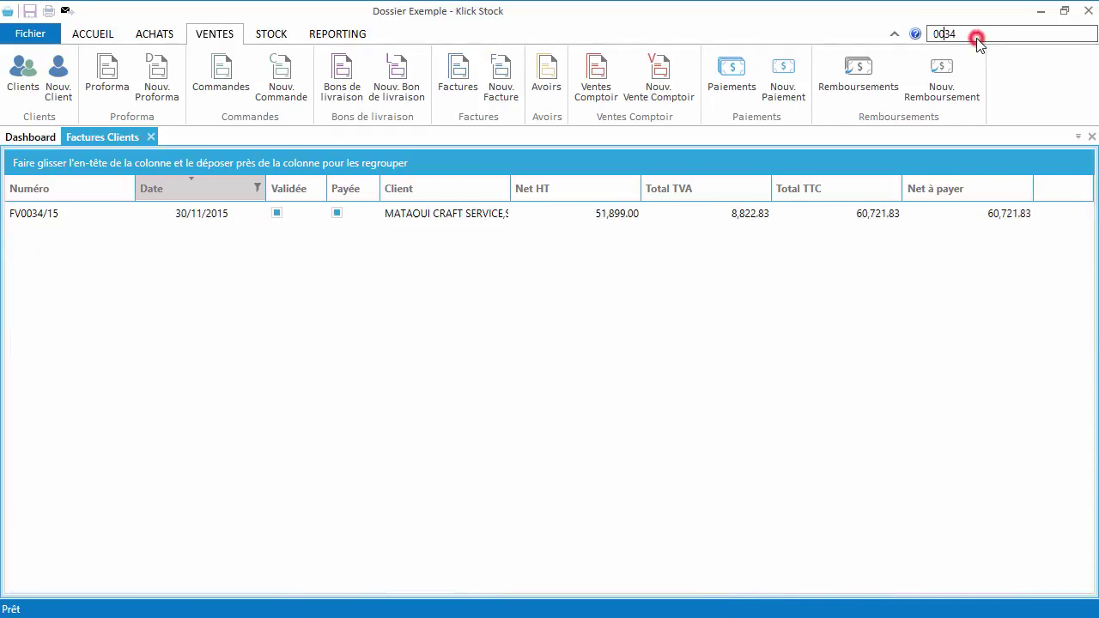
Step: Replace the invoice search text with "mag" to find invoices by client name
click(977, 36)
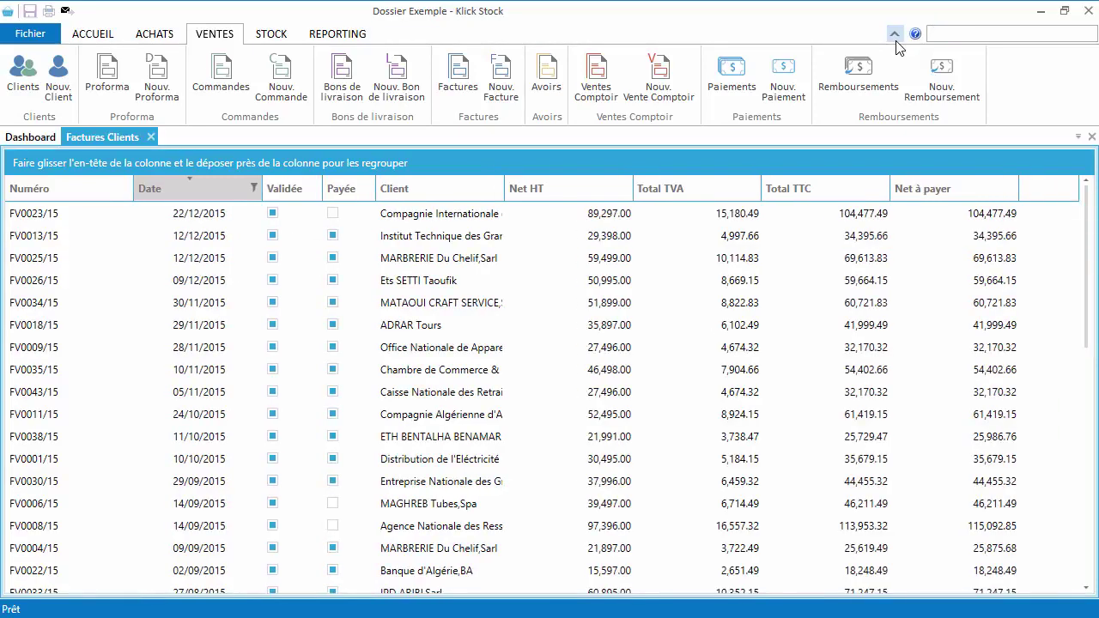
text(magr)
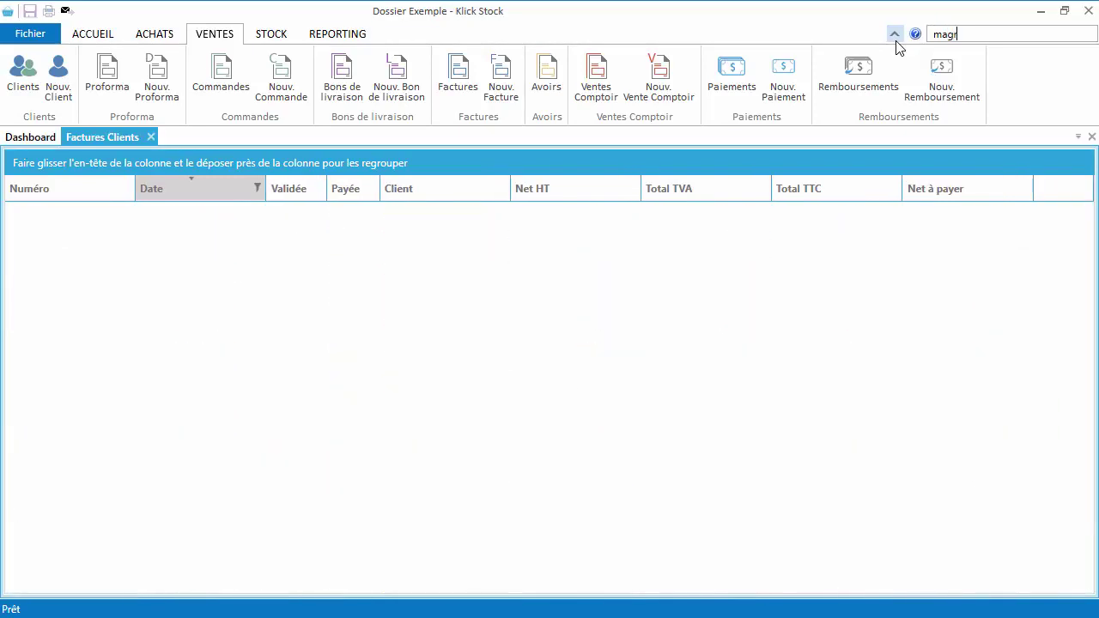
key(BackSpace)
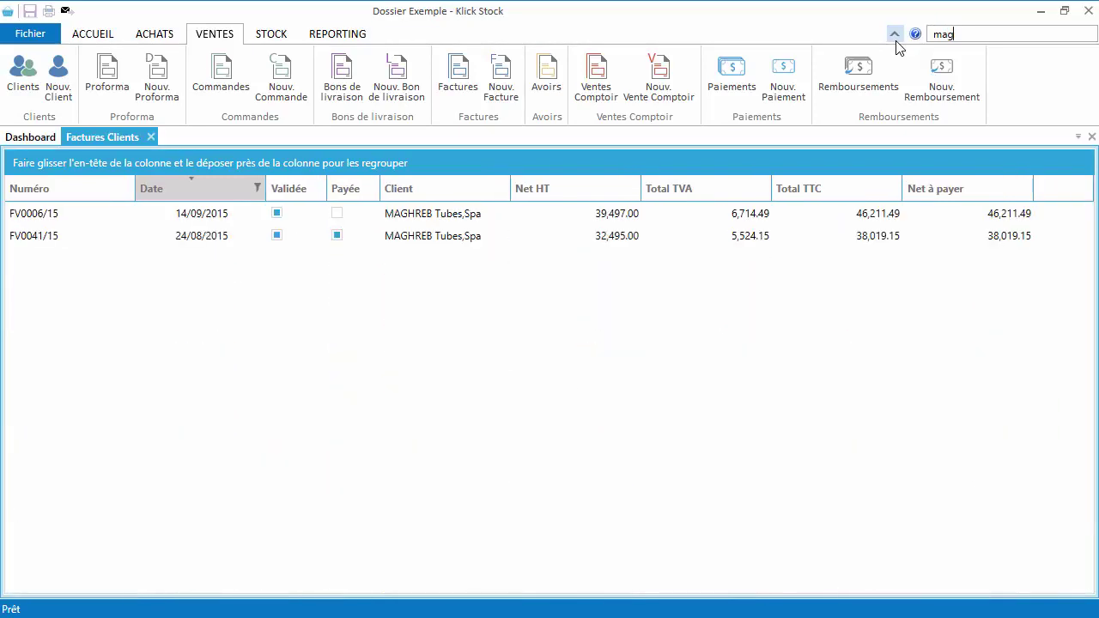
Step: Replace the invoice search text with 29/11 to find client invoices by date
key(BackSpace)
key(BackSpace)
key(BackSpace)
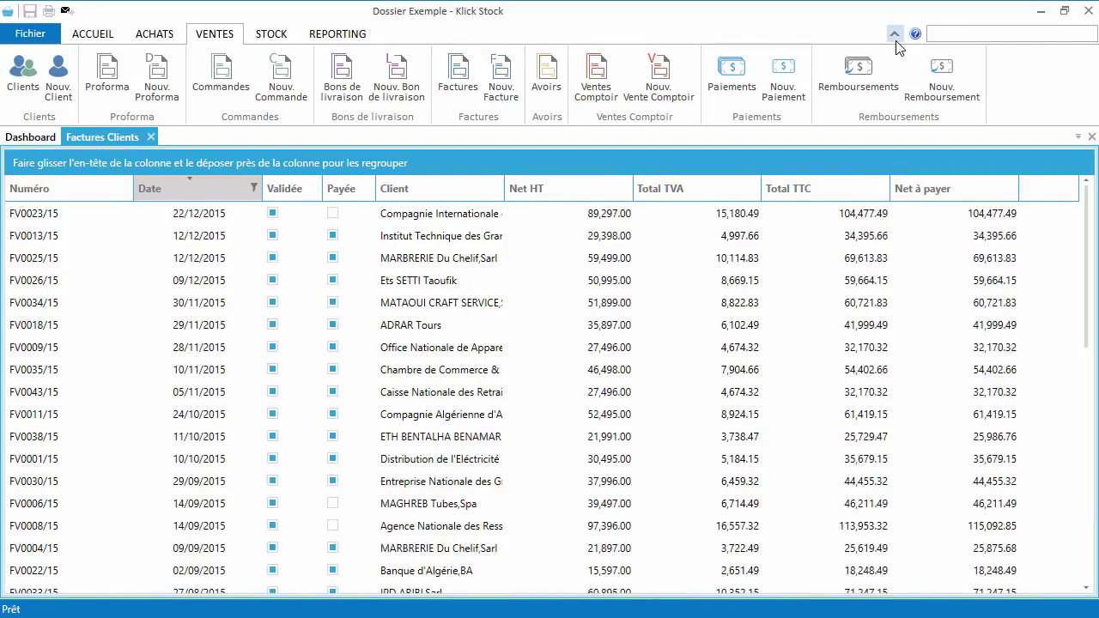
text(29)
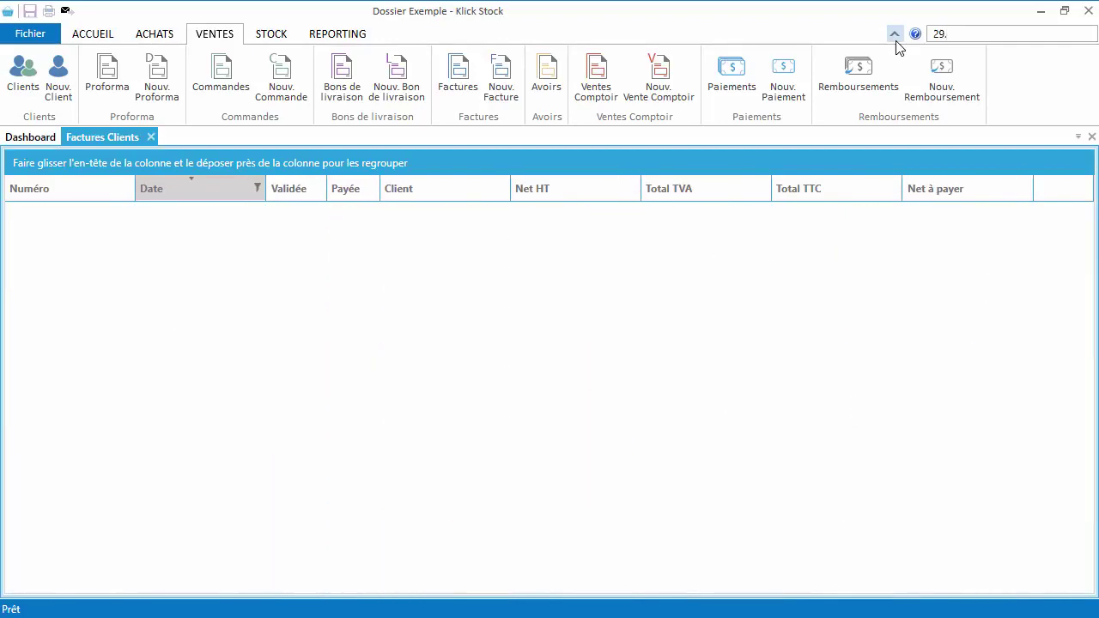
text(/11)
Step: Search the client invoices by amount with 3439, and clear the search to restore the full list
key(ctrl+a)
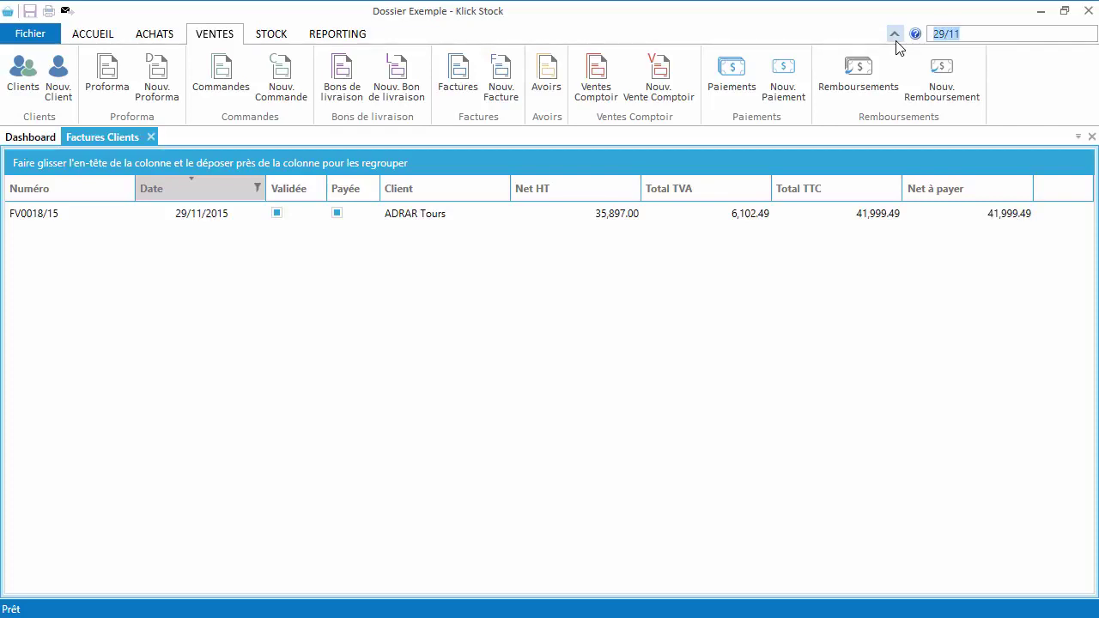
text(3439)
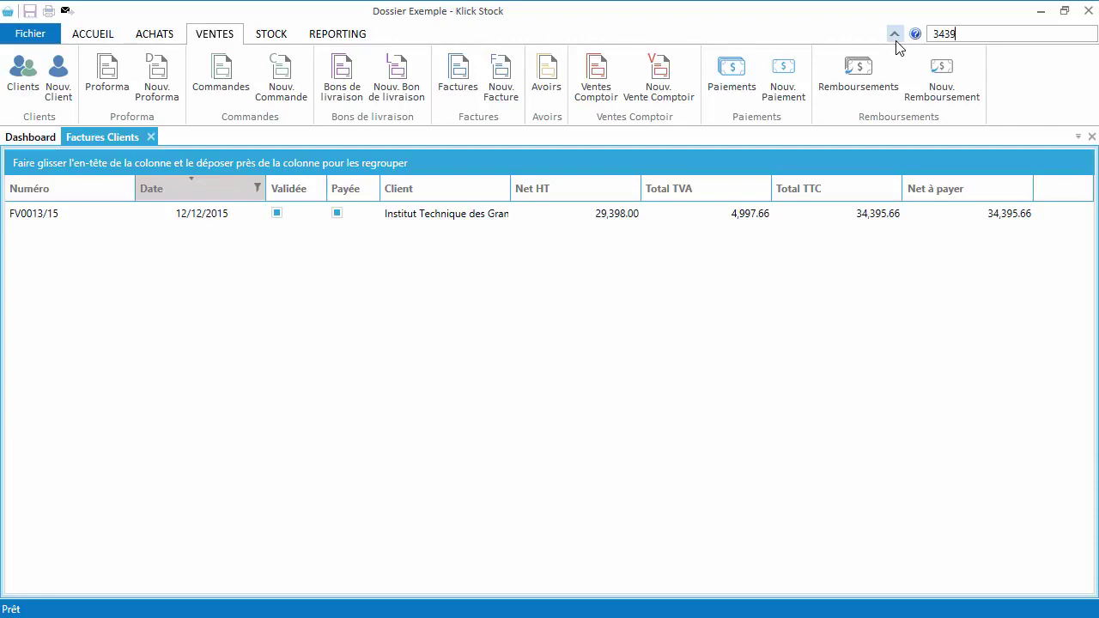
key(ctrl+a)
key(BackSpace)
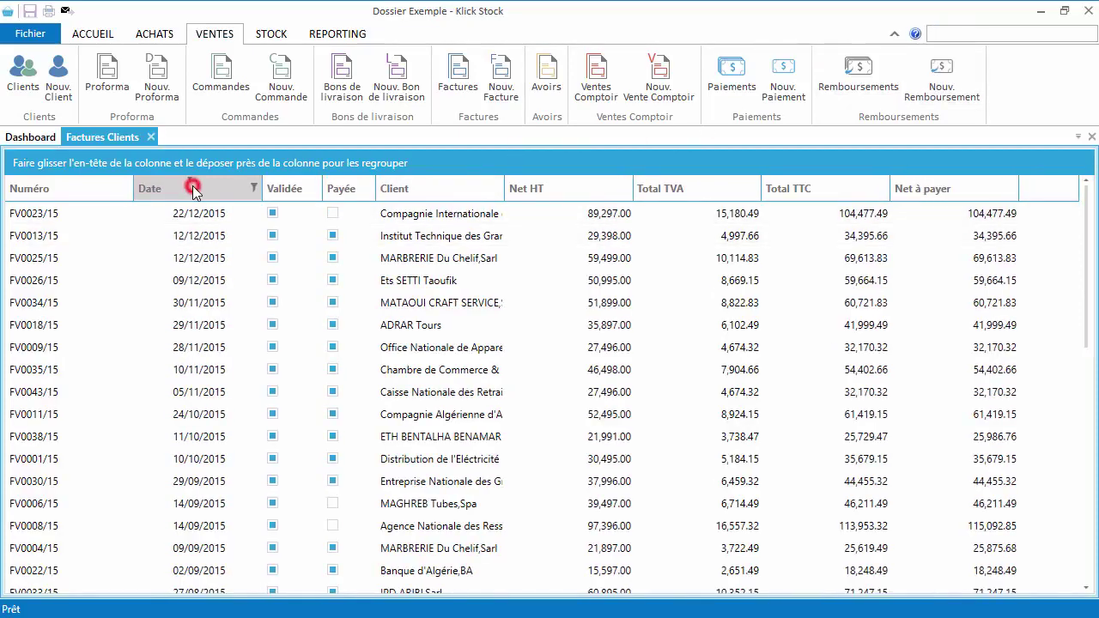
Step: Group the client invoices by Date and expand the 08/01/2015, 12/01/2015 and 14/02/2015 groups
drag(189, 184, 169, 160)
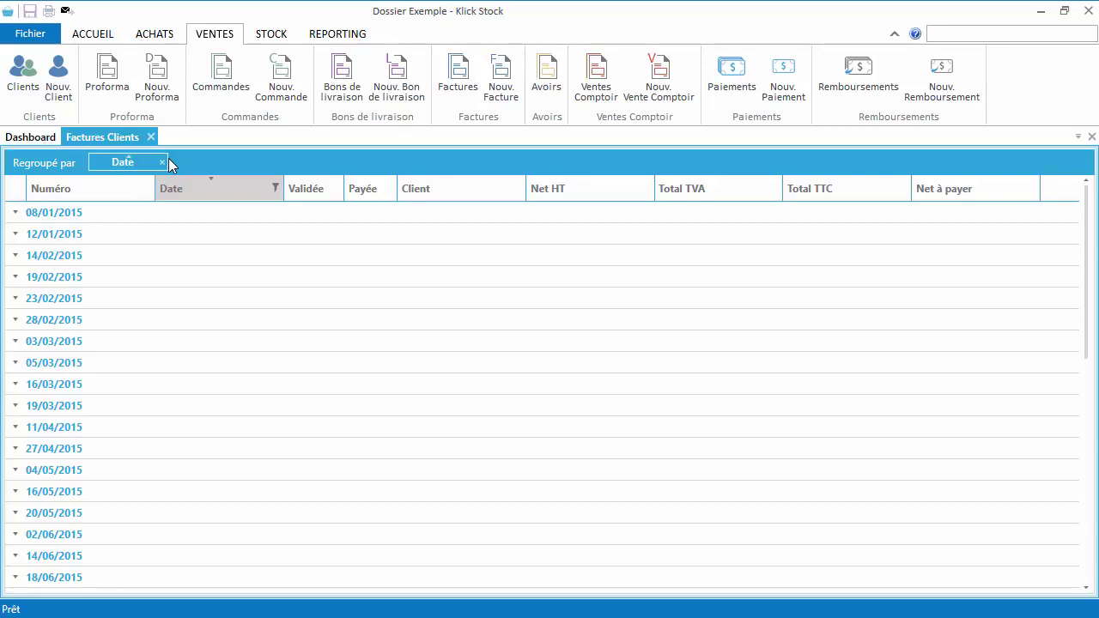
click(17, 212)
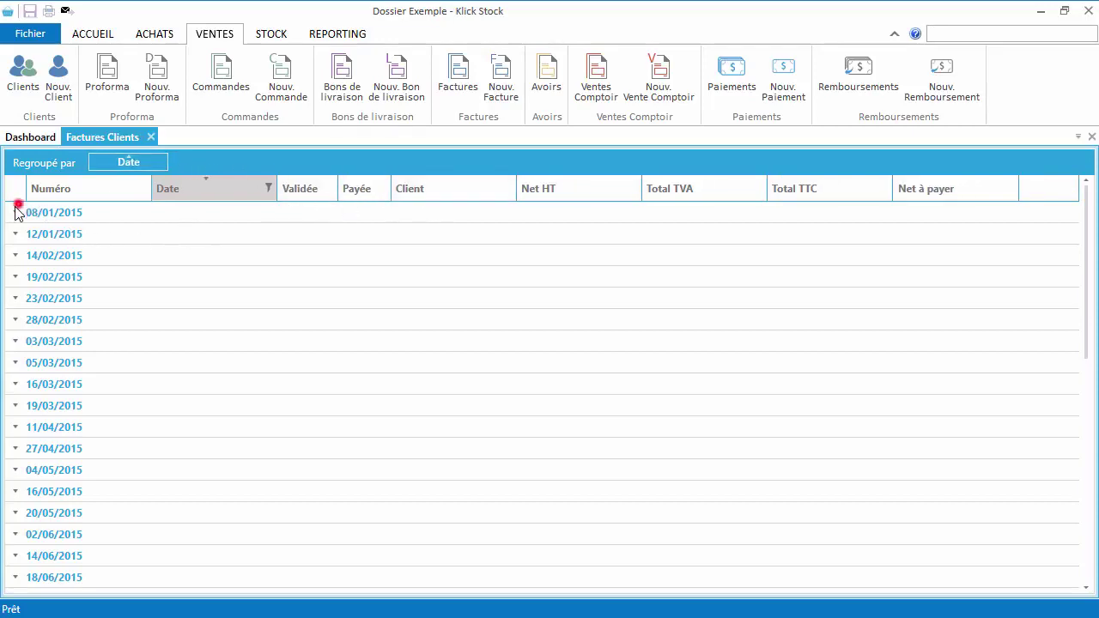
click(15, 255)
click(17, 300)
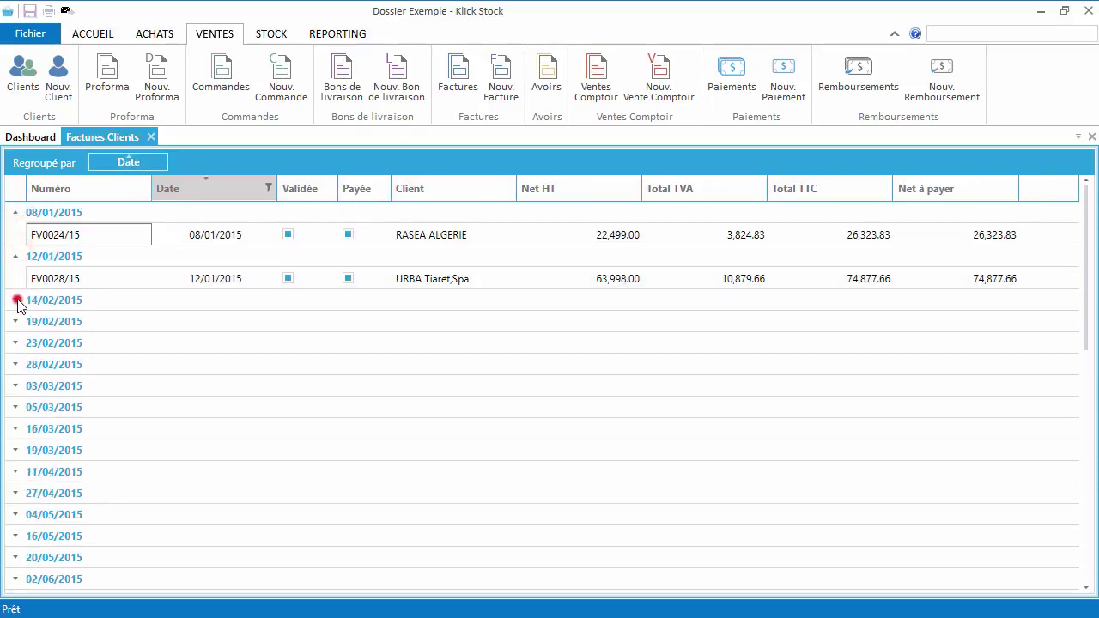
Step: Add Client as second grouping level and expand Les Moulins du DAHRA,EURL plus the 28/02/2015 and 03/03/2015 groups
drag(423, 193, 192, 166)
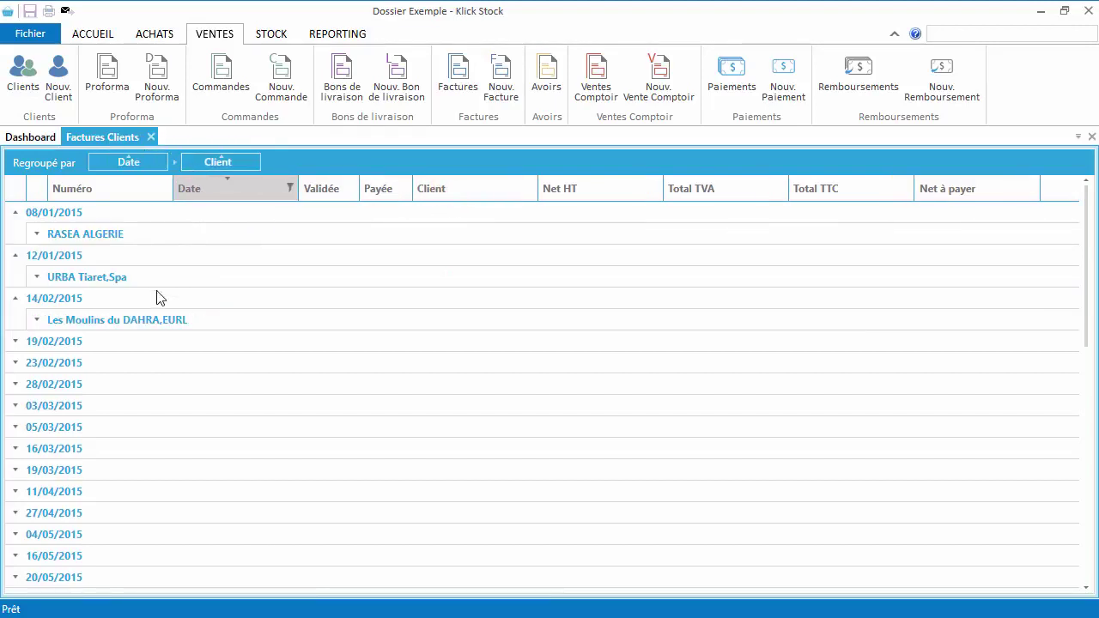
click(32, 320)
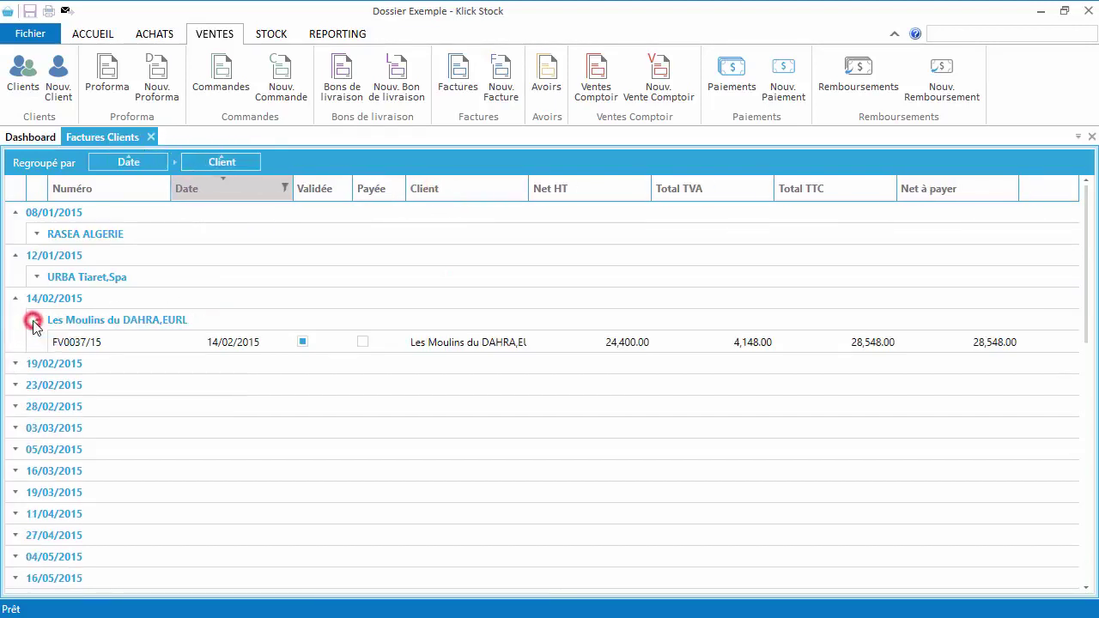
click(13, 404)
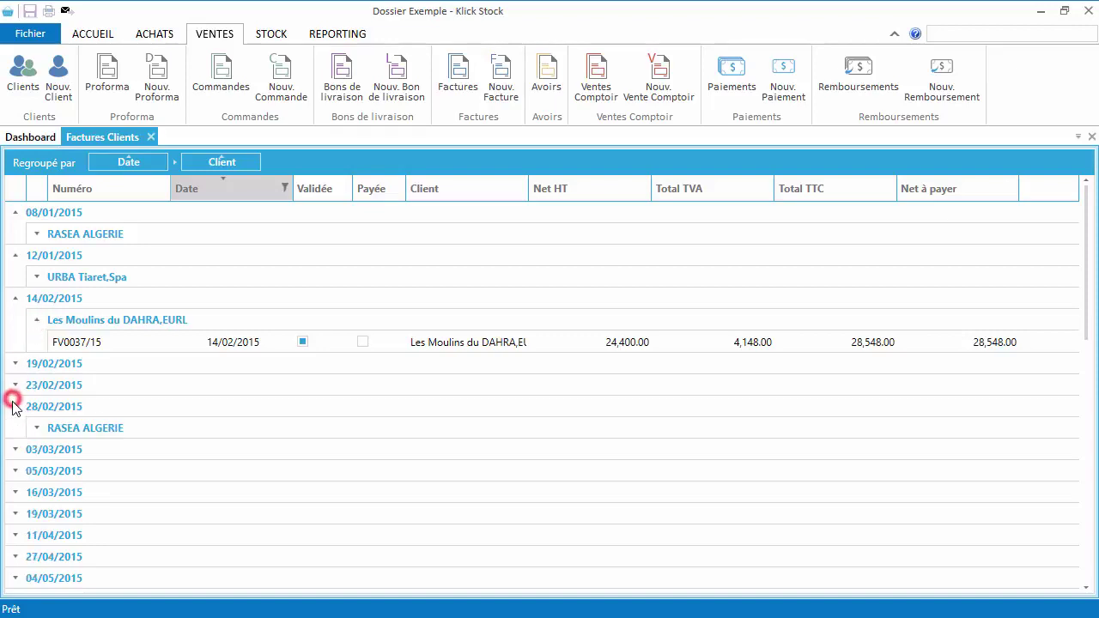
click(14, 448)
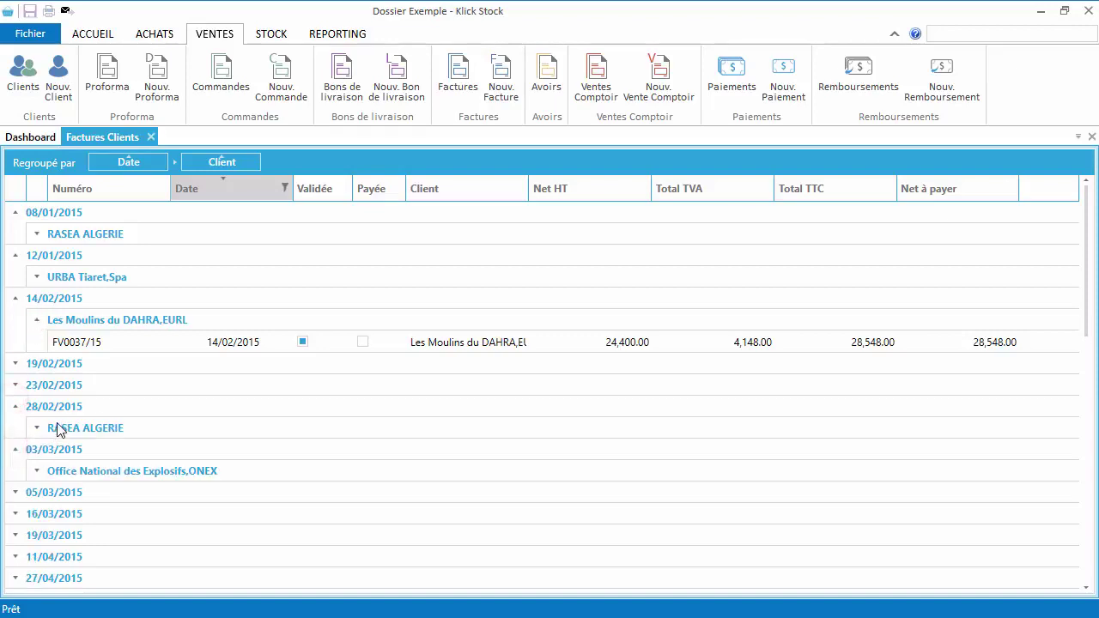
Step: Move the Client grouping ahead of Date, and remove both groupings from the invoice list
drag(231, 171, 90, 165)
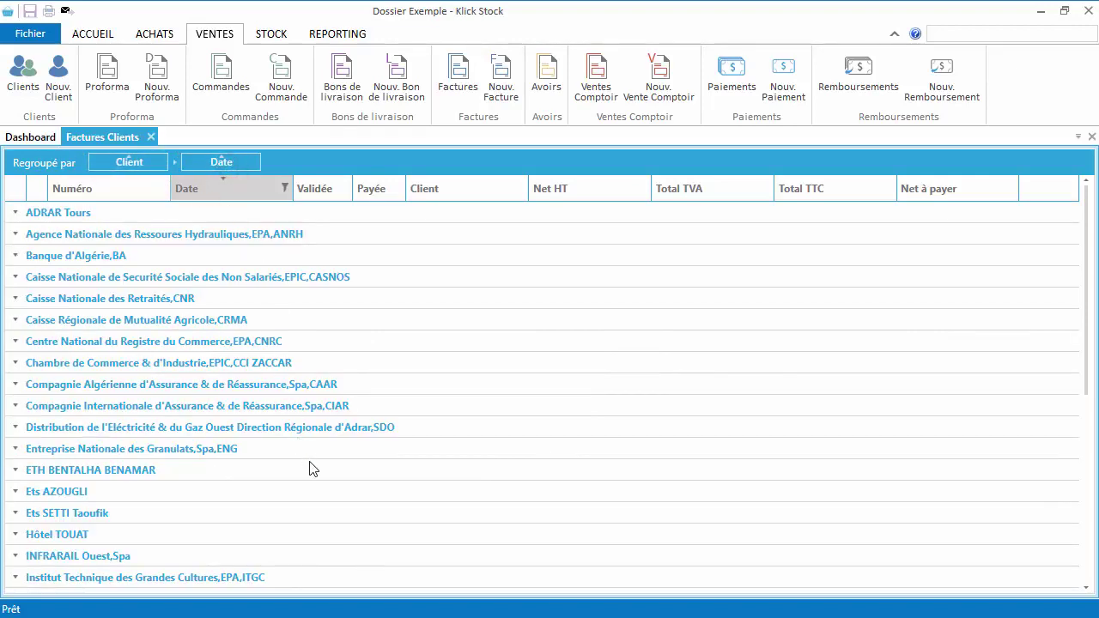
drag(219, 162, 254, 168)
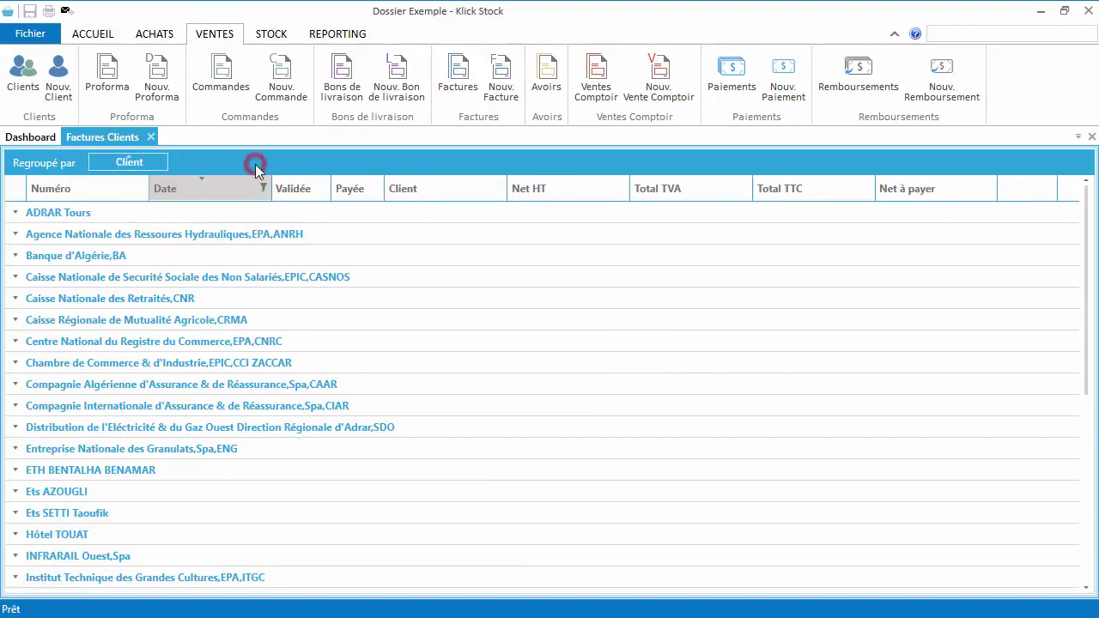
mouse_move(157, 163)
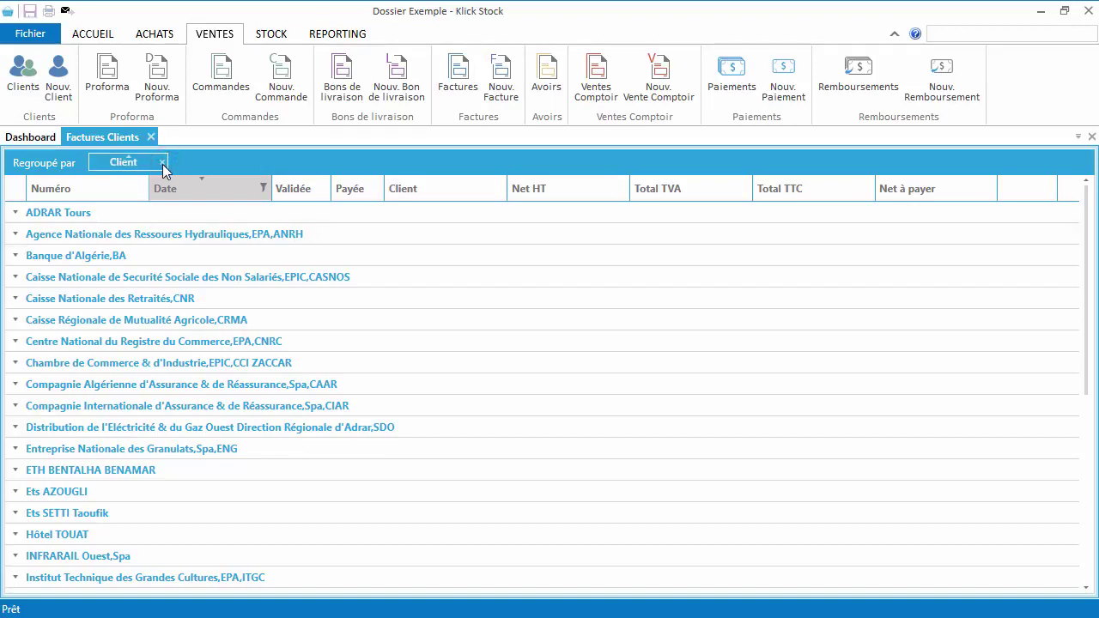
click(160, 165)
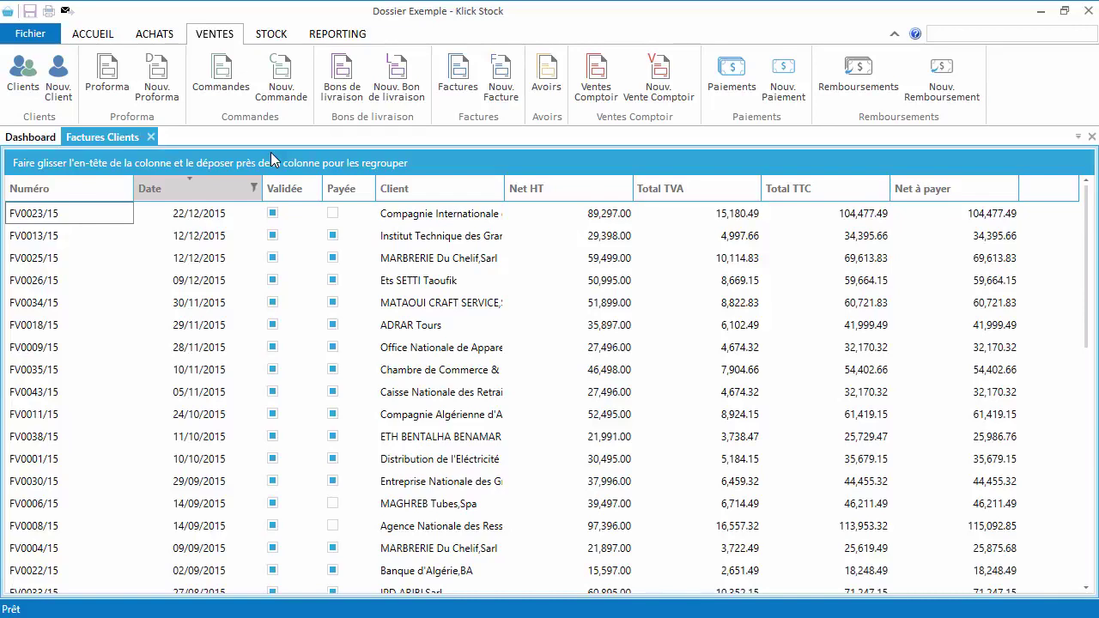
Step: Sort the invoices by Numéro and by Date, each in ascending and descending order
click(63, 188)
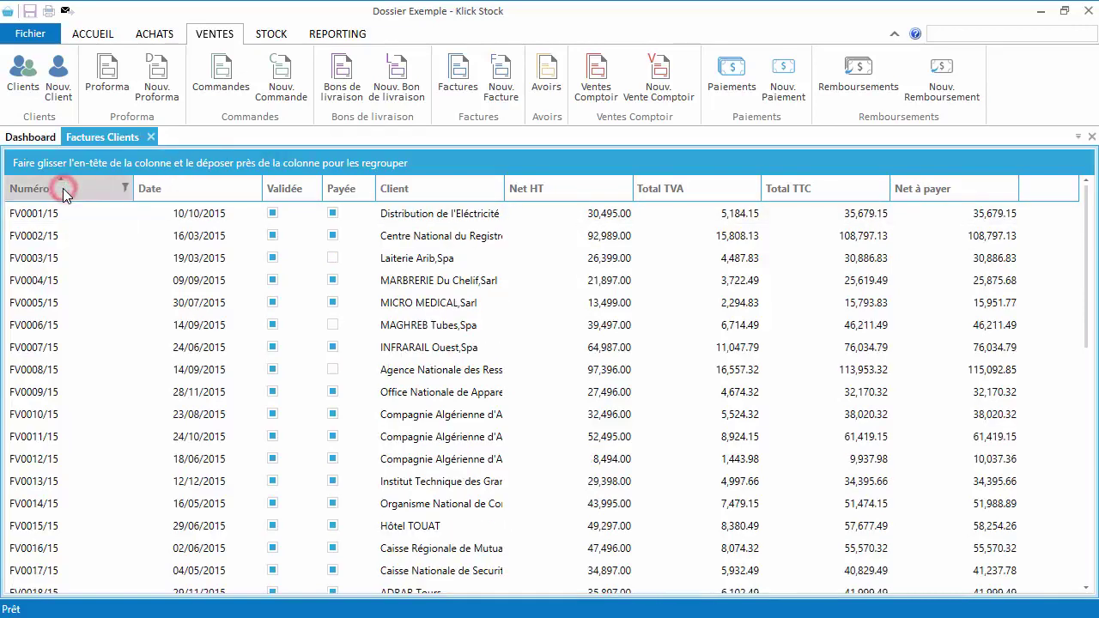
click(63, 188)
click(204, 185)
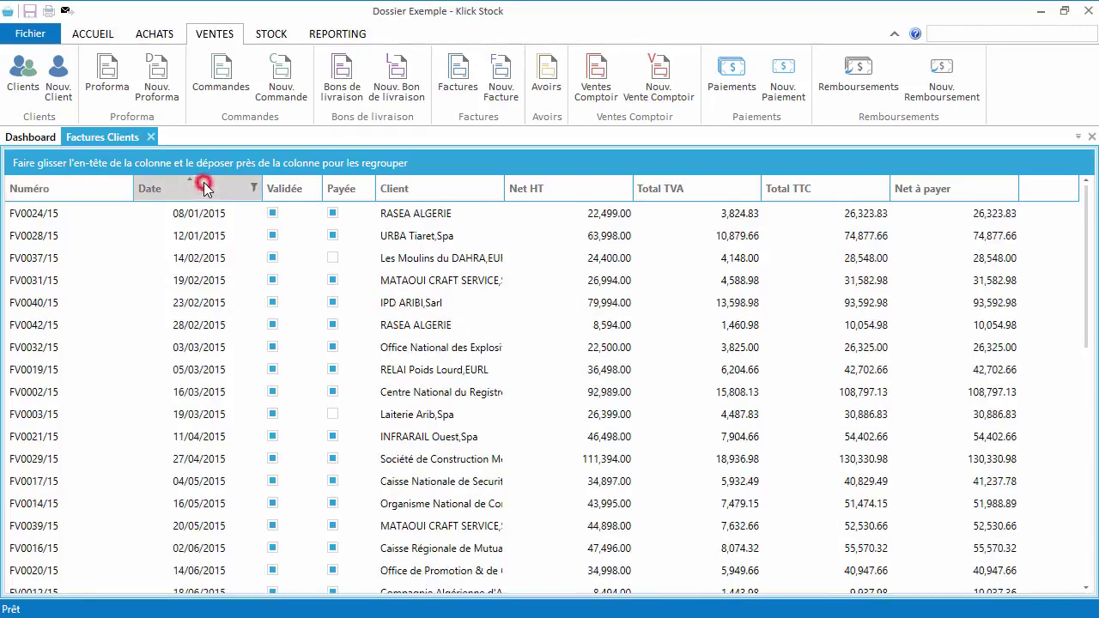
click(203, 185)
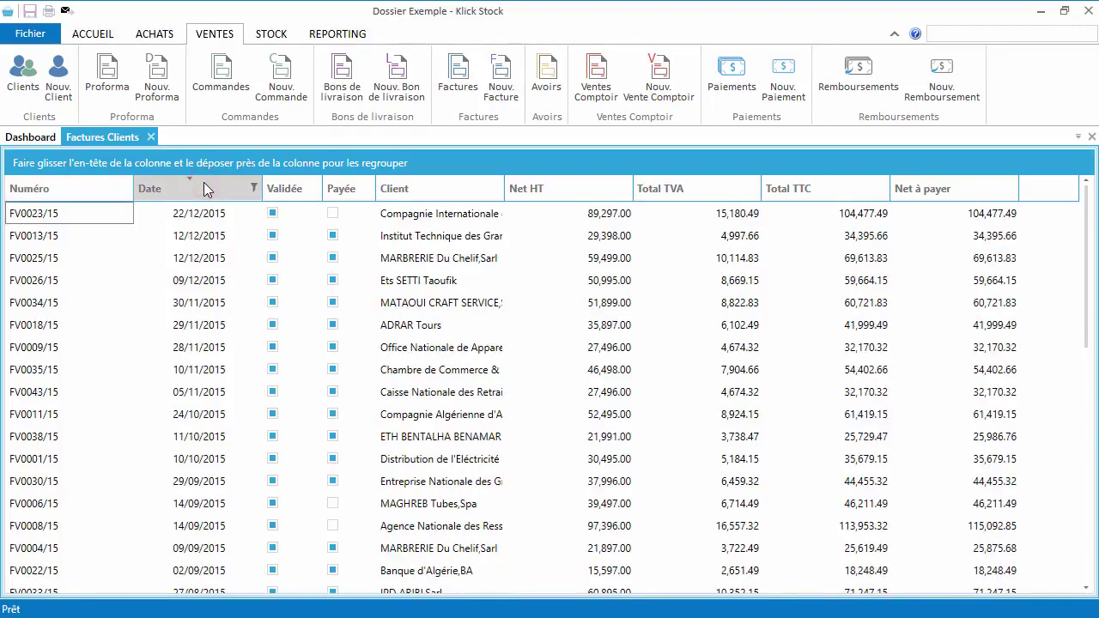
Step: Sort the invoices by Client and by Net HT, each in ascending and descending order
click(404, 191)
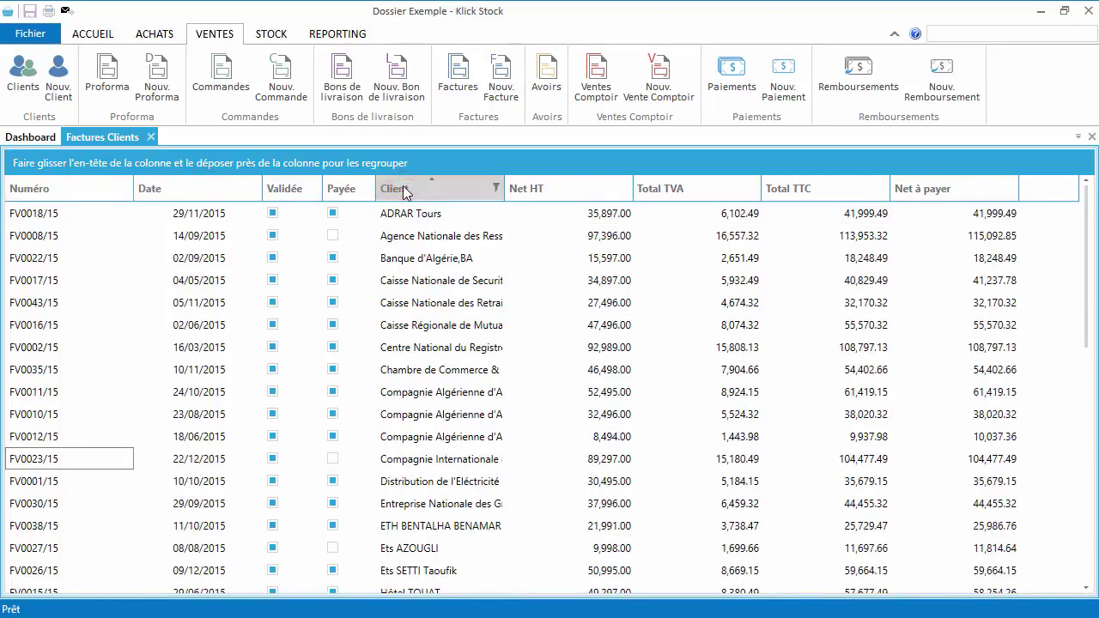
click(403, 189)
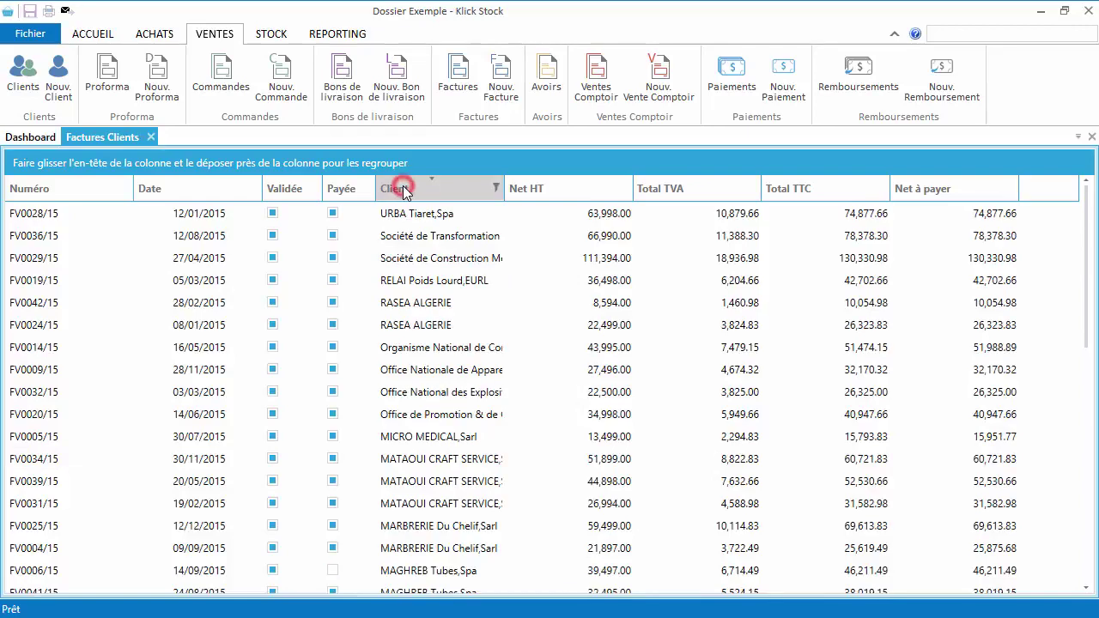
click(571, 185)
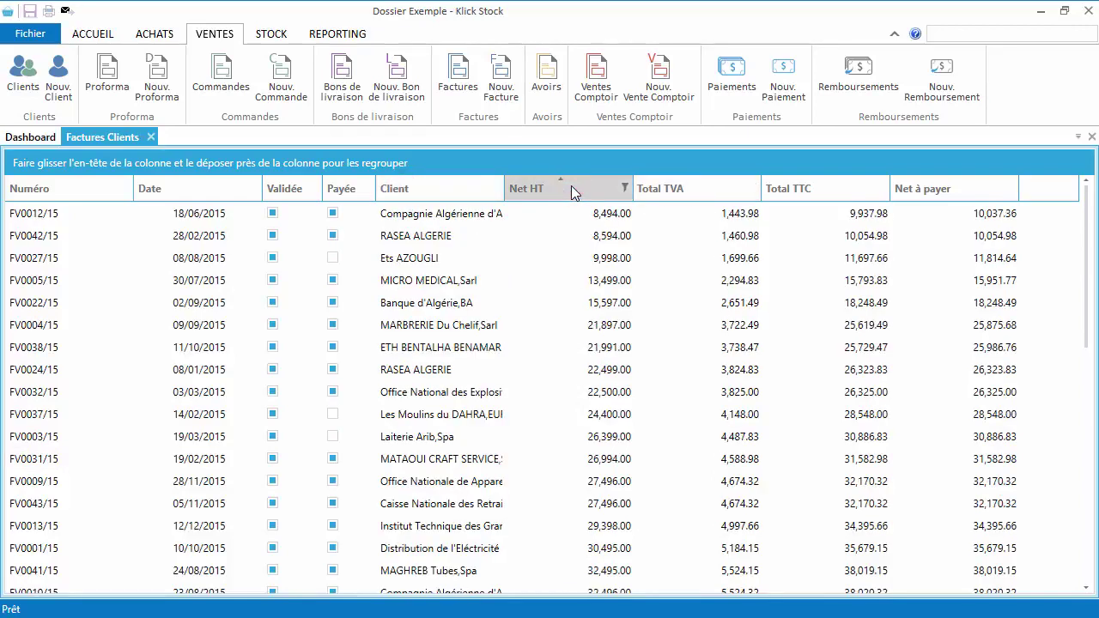
click(570, 185)
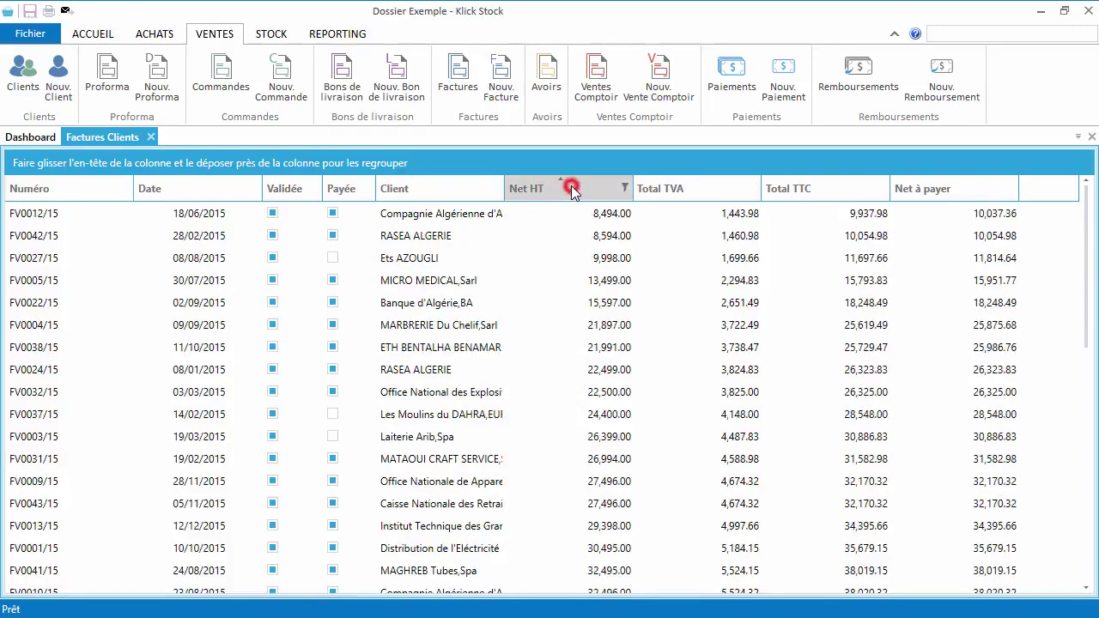
Step: Sort the invoices by Payée with paid ones first, and re-sort them by Total TTC in descending order
click(346, 188)
click(345, 190)
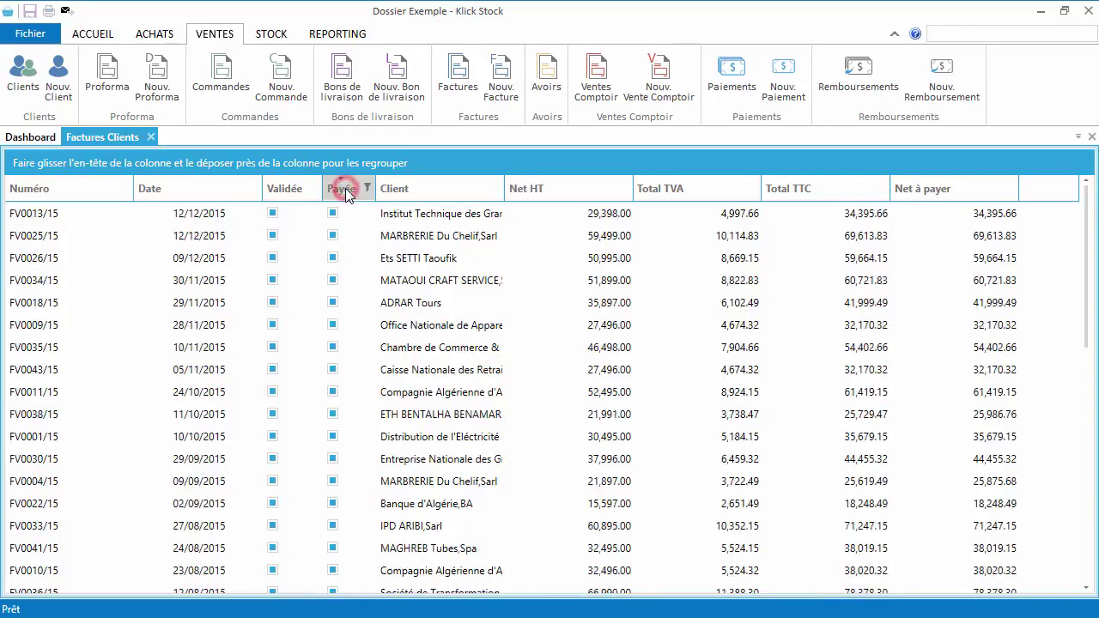
click(824, 188)
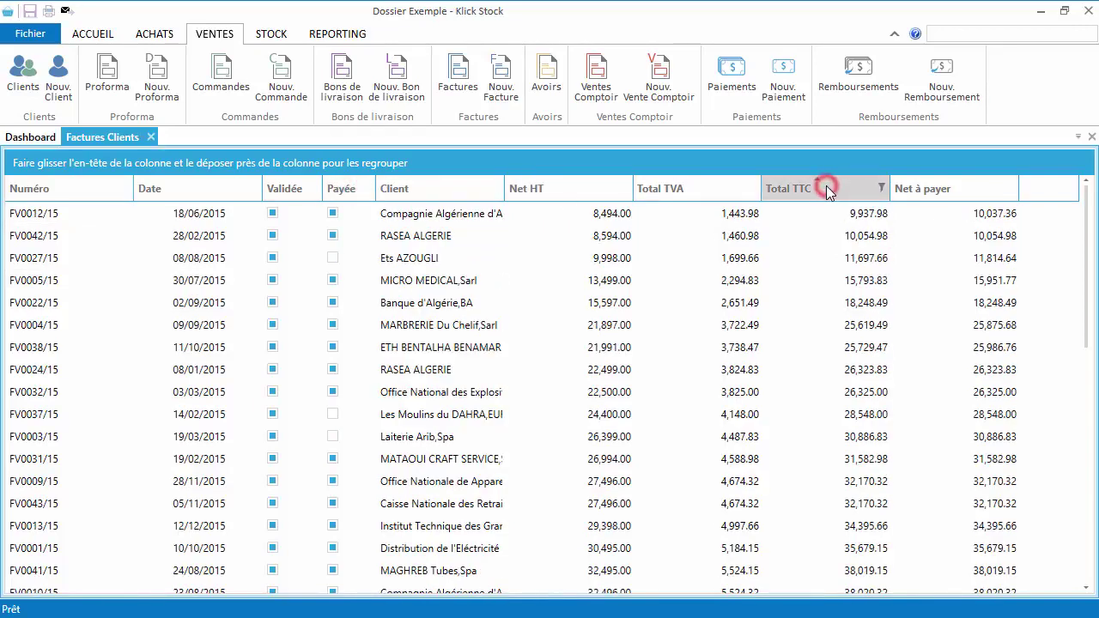
click(826, 186)
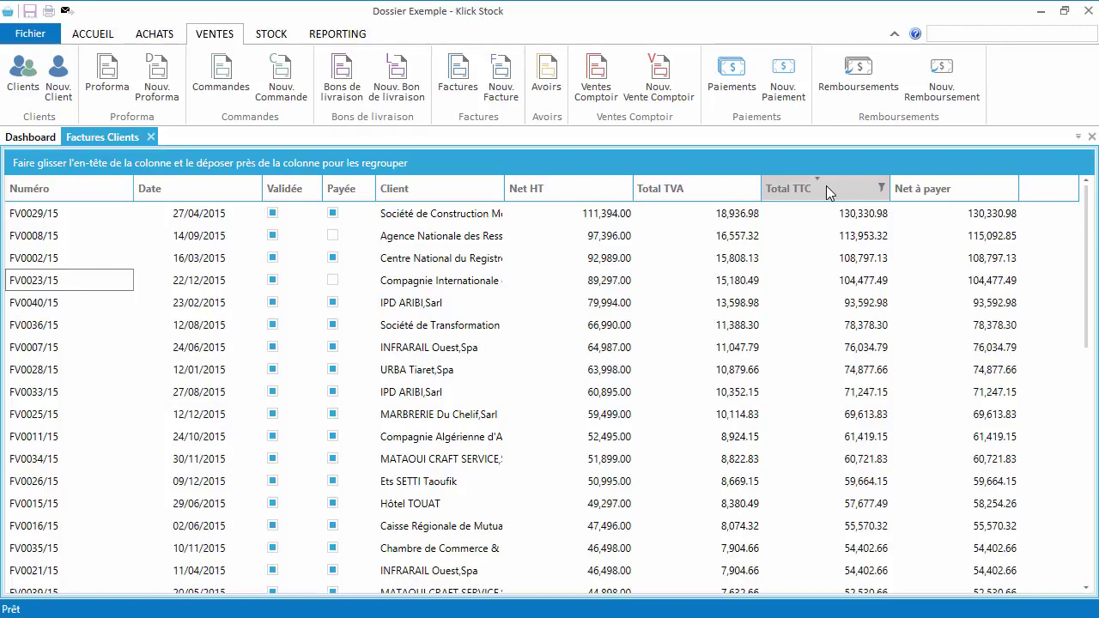